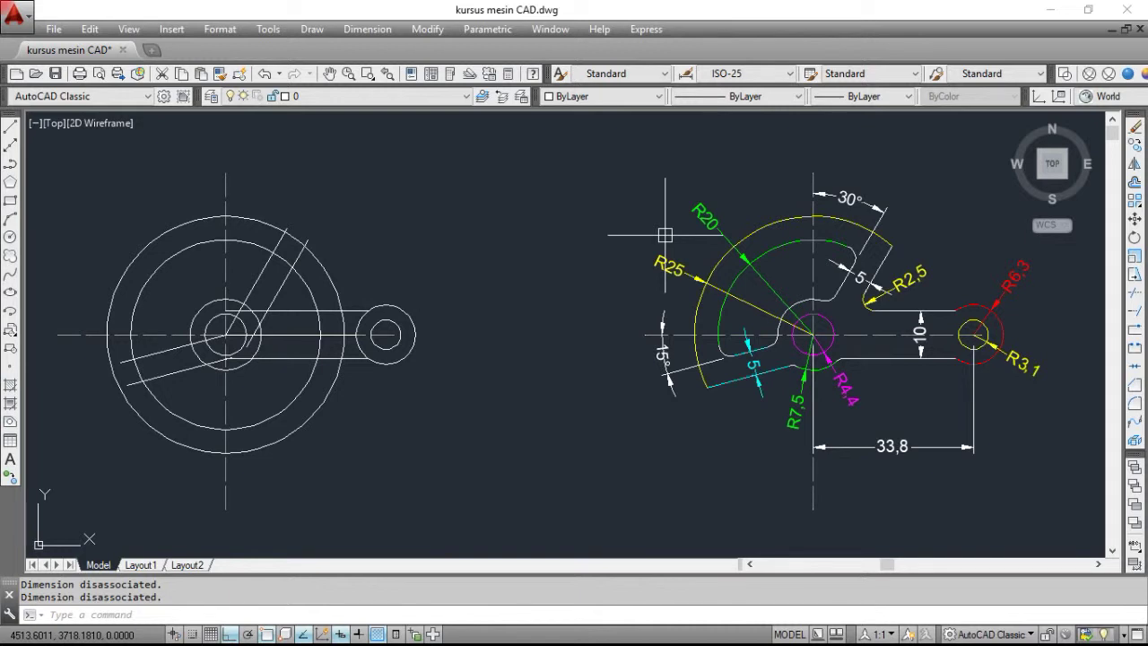
# Pan and zoom to clear space right of the lever reference, then start the CIRCLE command
pyautogui.moveTo(628, 249); pyautogui.dragTo(633, 230, button='middle')
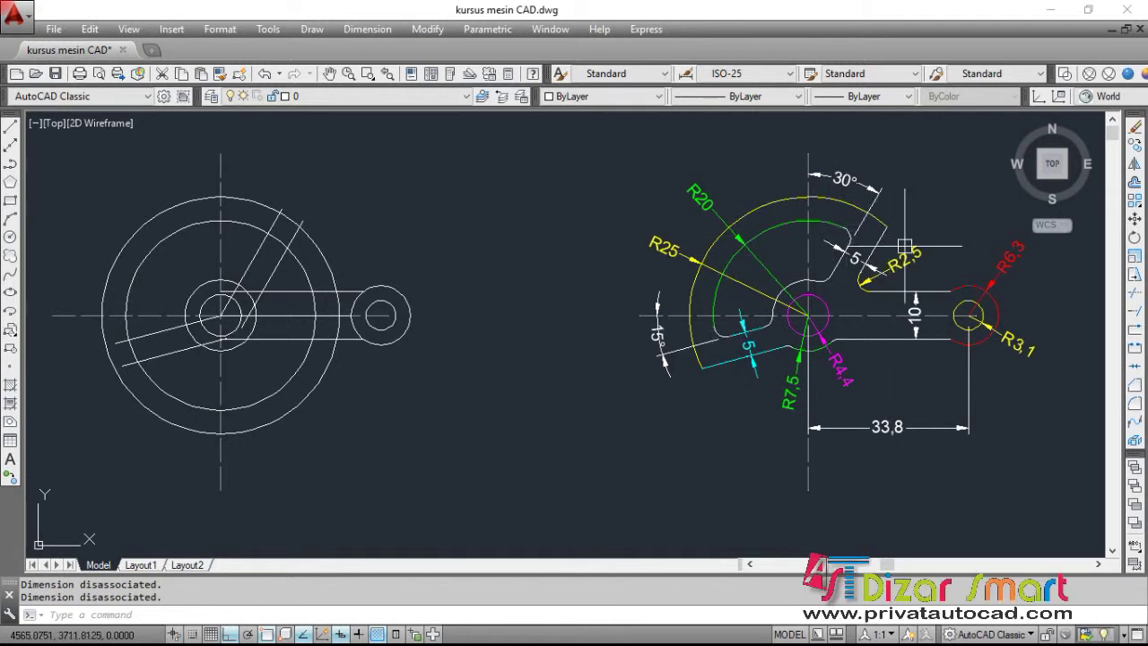
pyautogui.moveTo(910, 254); pyautogui.dragTo(758, 256, button='middle')
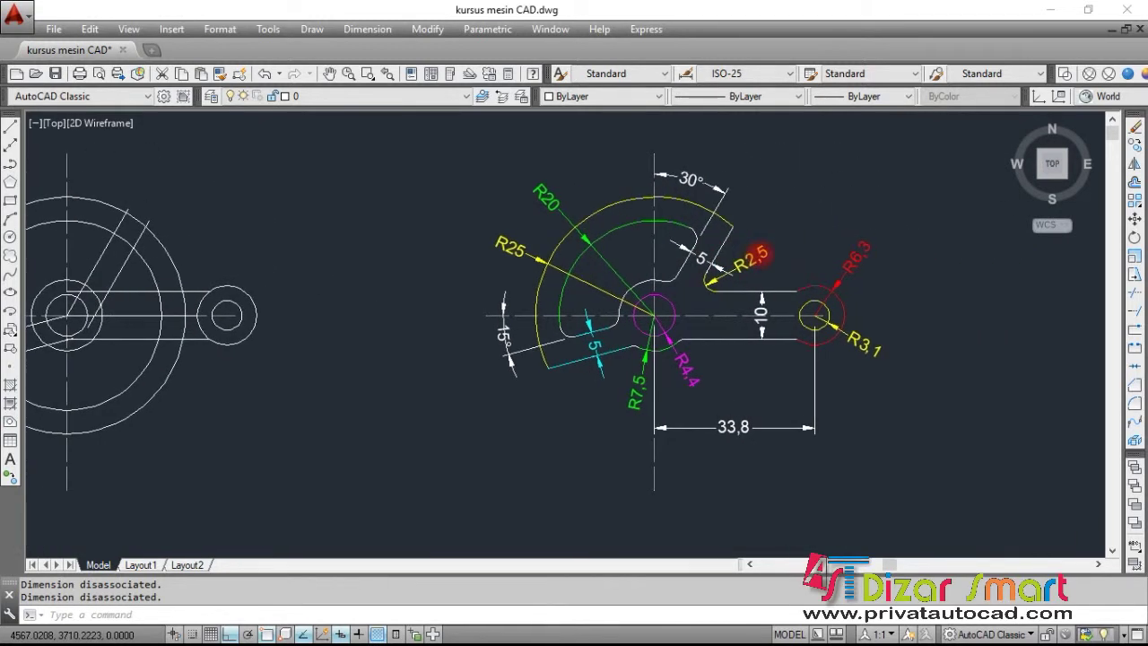
pyautogui.scroll(2, 806, 244)
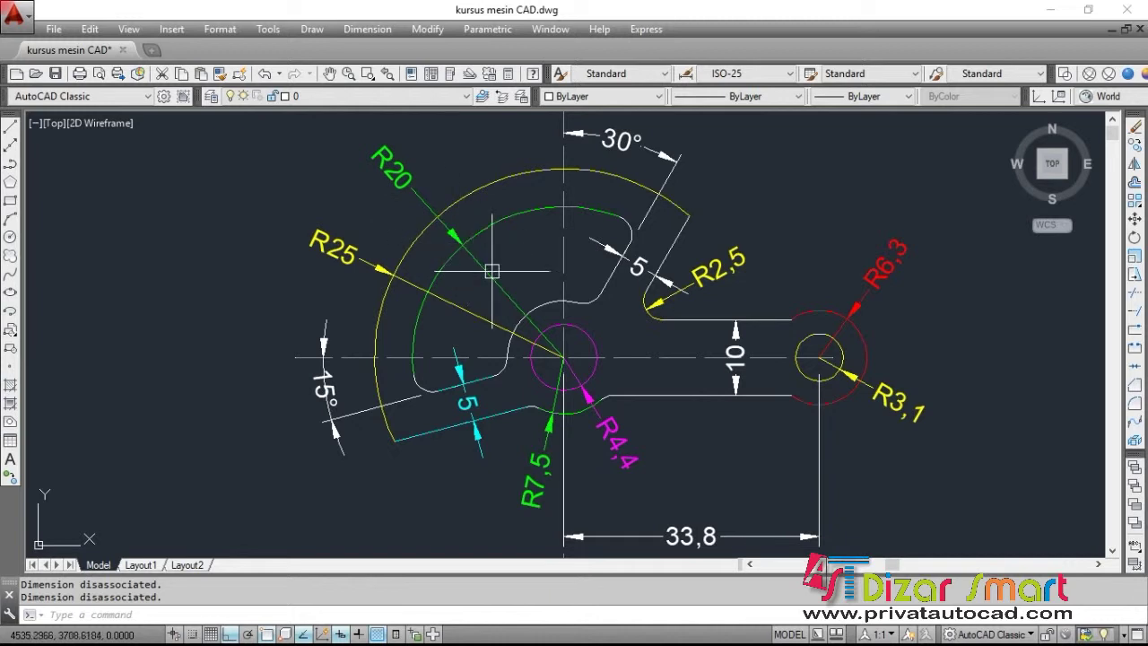
pyautogui.scroll(-2, 537, 304)
pyautogui.scroll(-1, 379, 300)
pyautogui.moveTo(380, 299); pyautogui.dragTo(435, 272, button='middle')
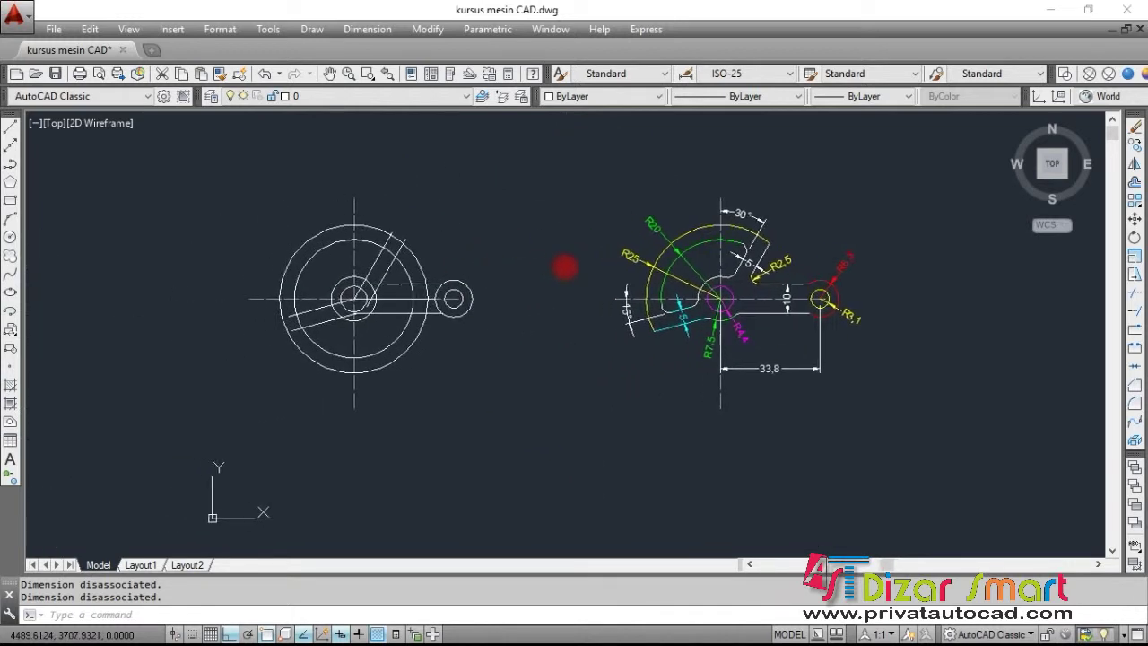
pyautogui.scroll(2, 386, 274)
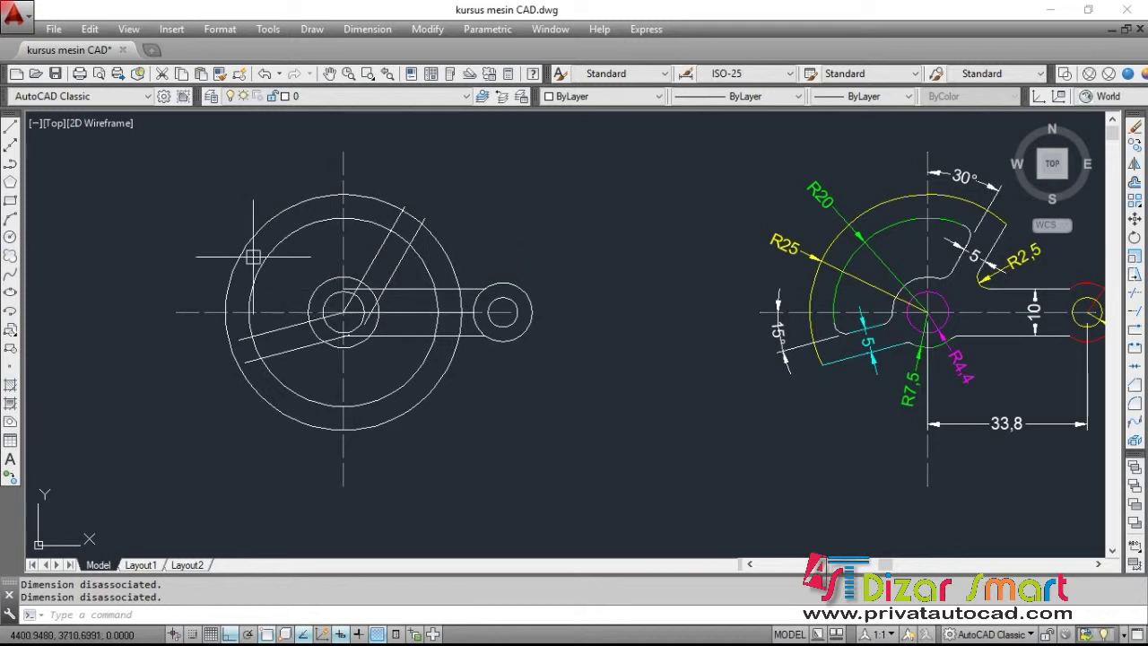
pyautogui.scroll(-2, 435, 273)
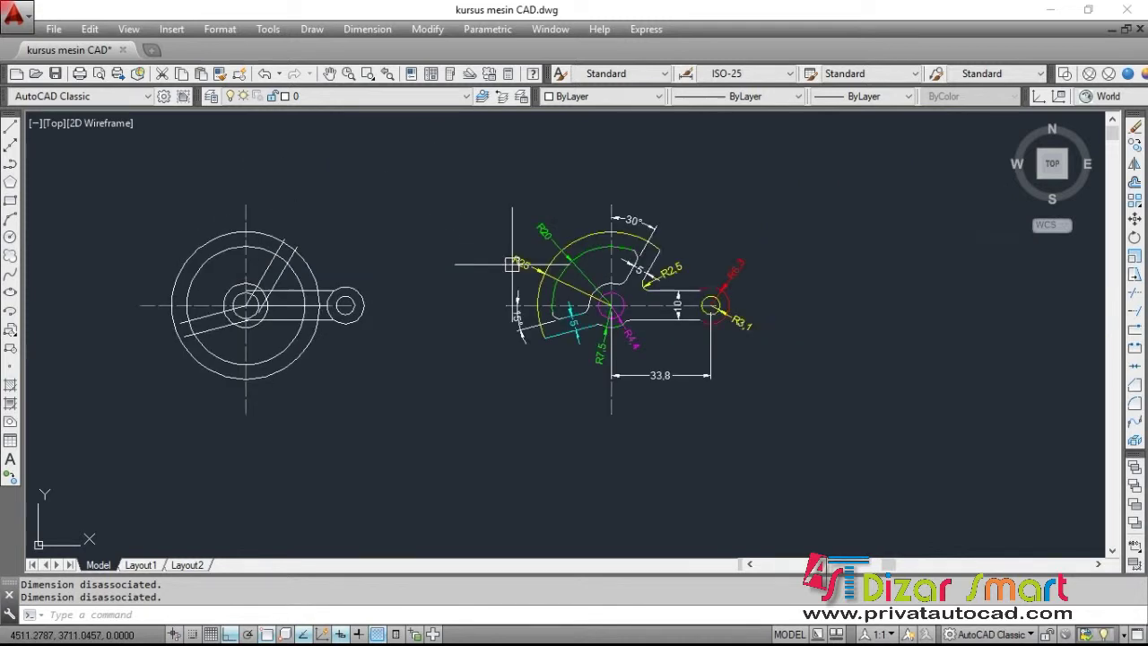
pyautogui.moveTo(509, 269); pyautogui.dragTo(566, 243, button='middle')
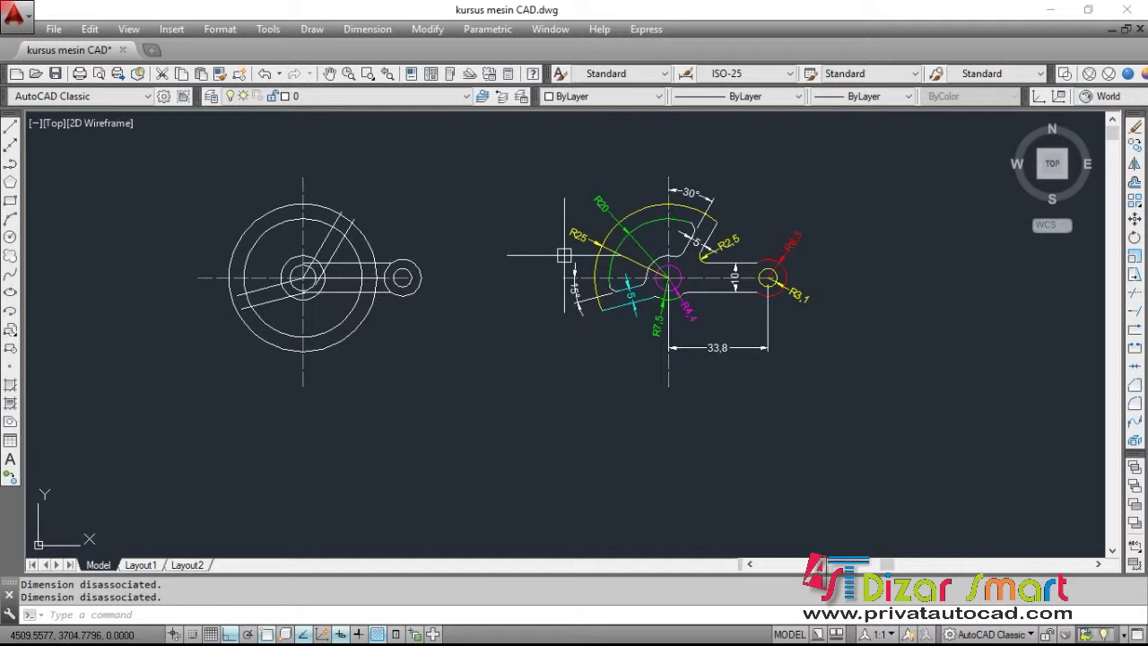
pyautogui.scroll(1, 838, 237)
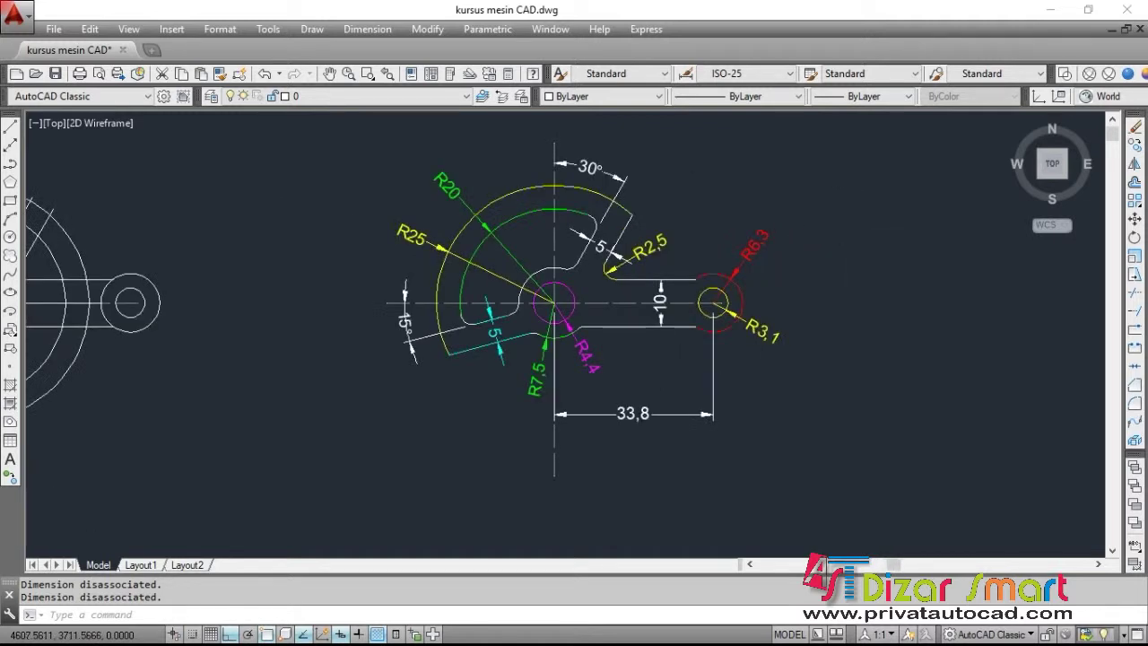
pyautogui.scroll(2, 851, 242)
pyautogui.moveTo(853, 245); pyautogui.dragTo(850, 227, button='middle')
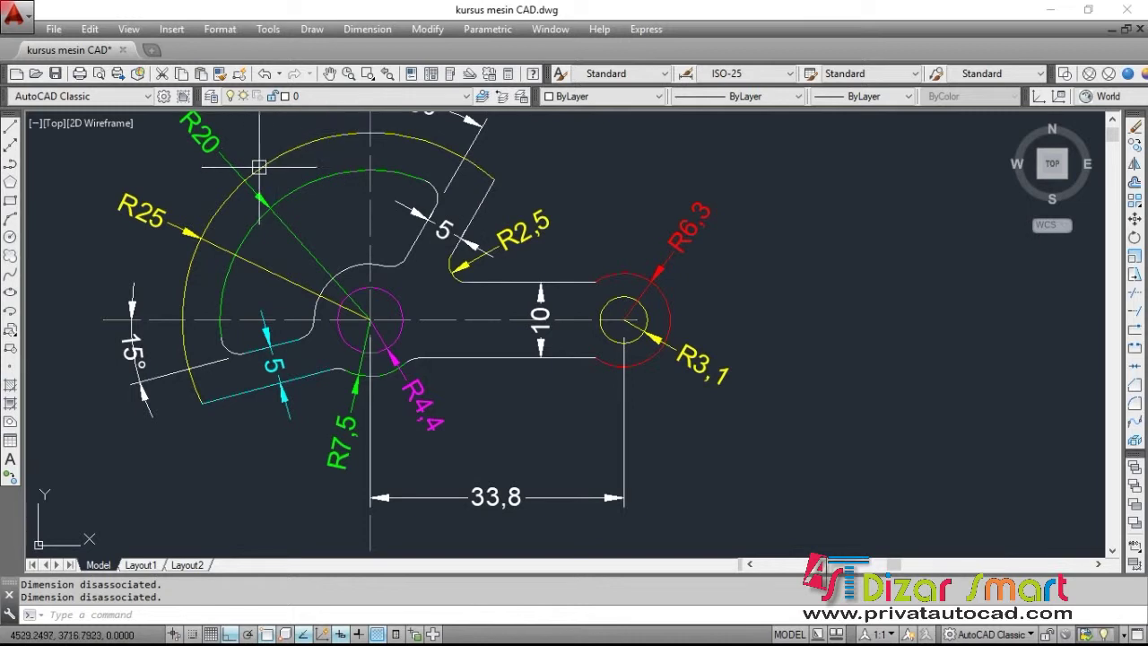
pyautogui.scroll(-2, 323, 330)
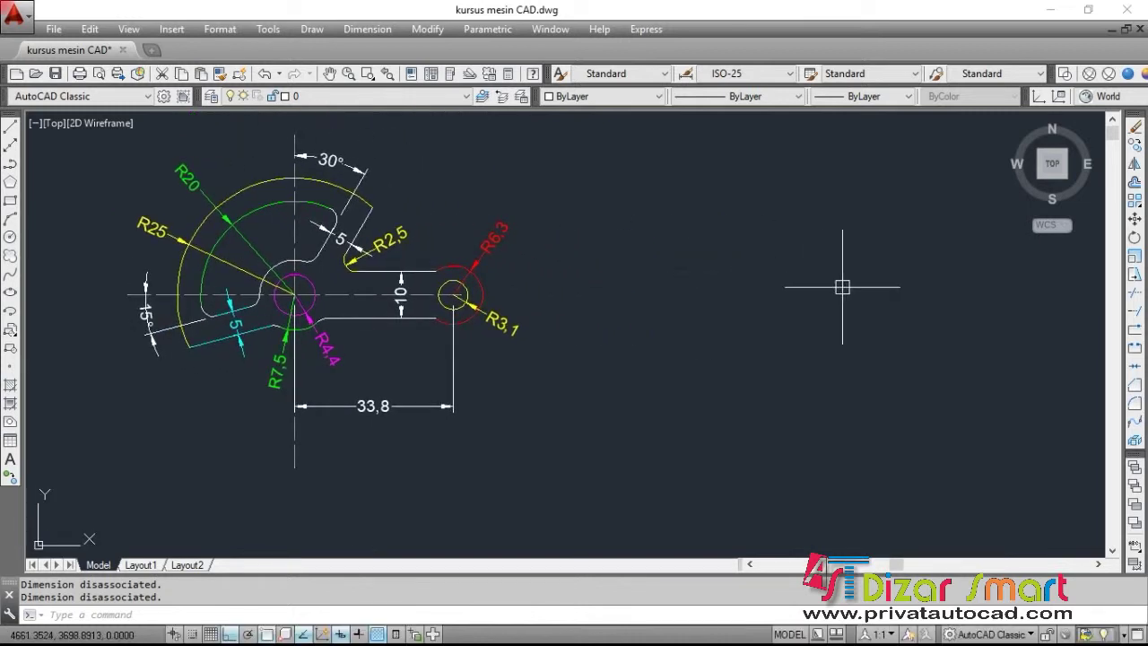
pyautogui.write('c')
pyautogui.press('Return')
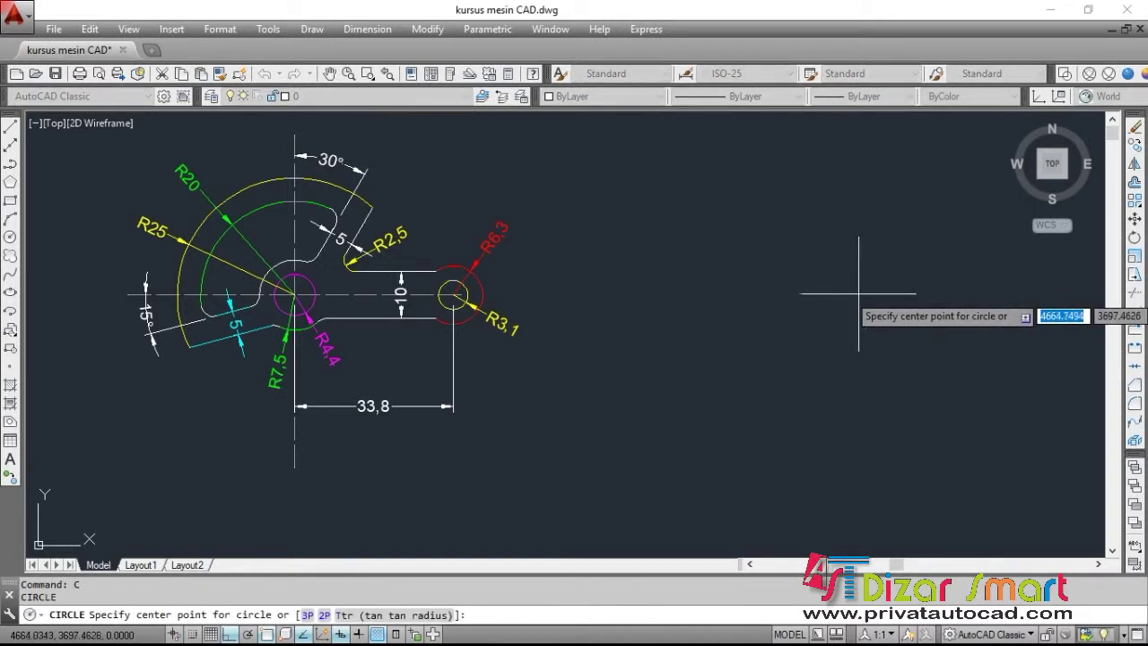
# Draw concentric circles of radius 4.4 and 7.5 from one centre point
pyautogui.moveTo(849, 288); pyautogui.dragTo(808, 313, button='middle')
pyautogui.click(818, 314)
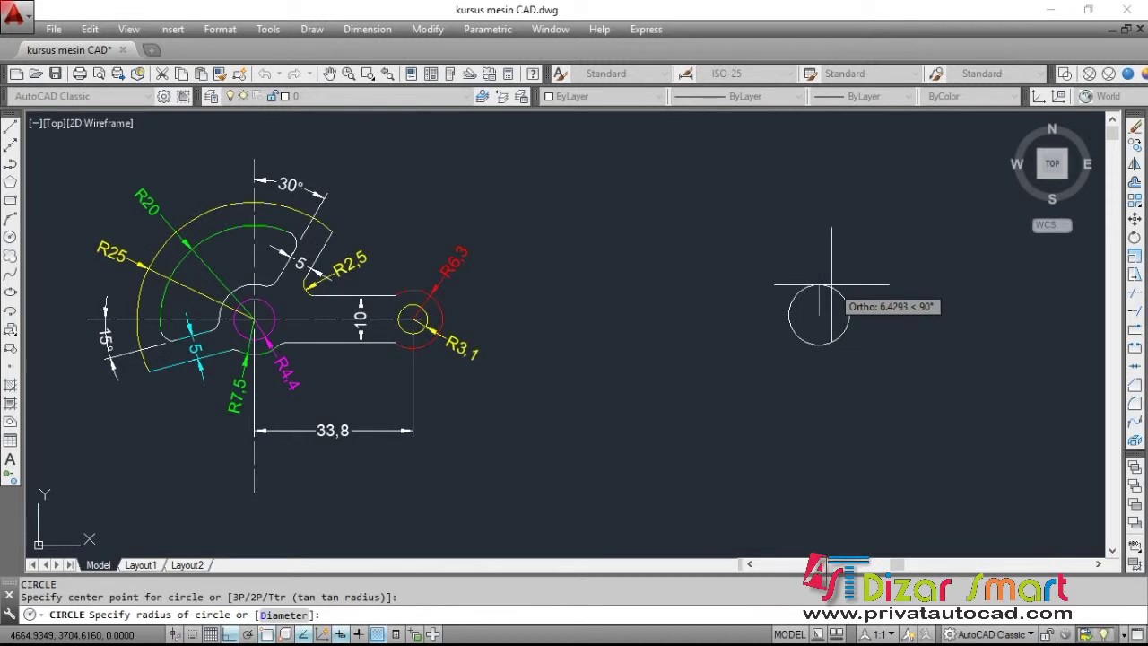
pyautogui.write('4,4')
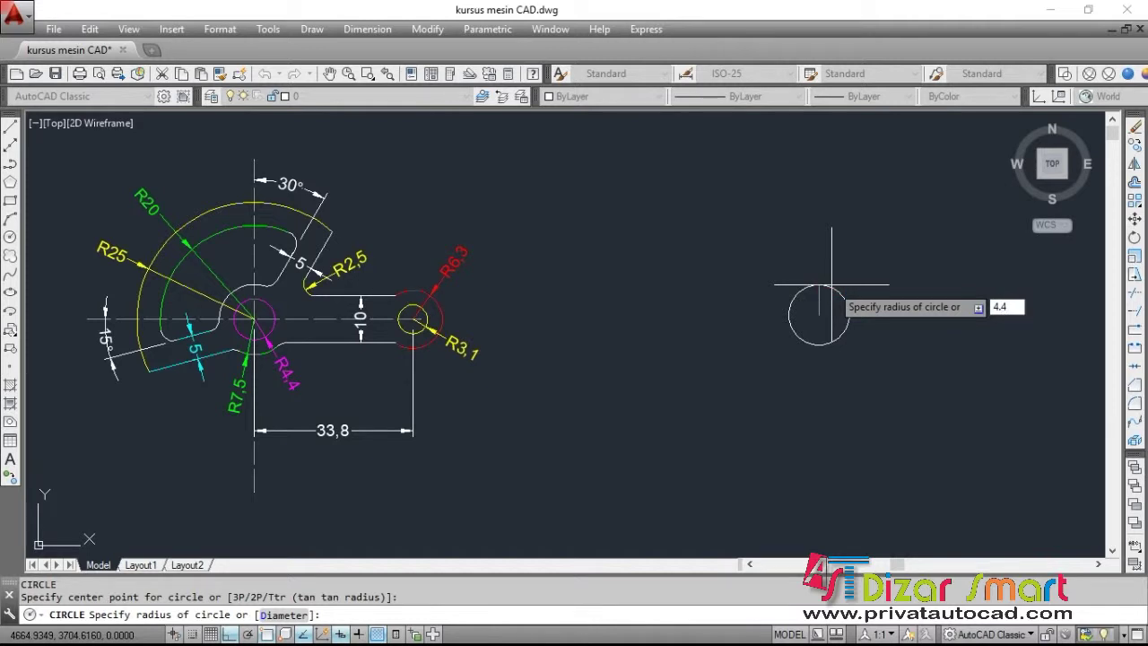
pyautogui.press('Return')
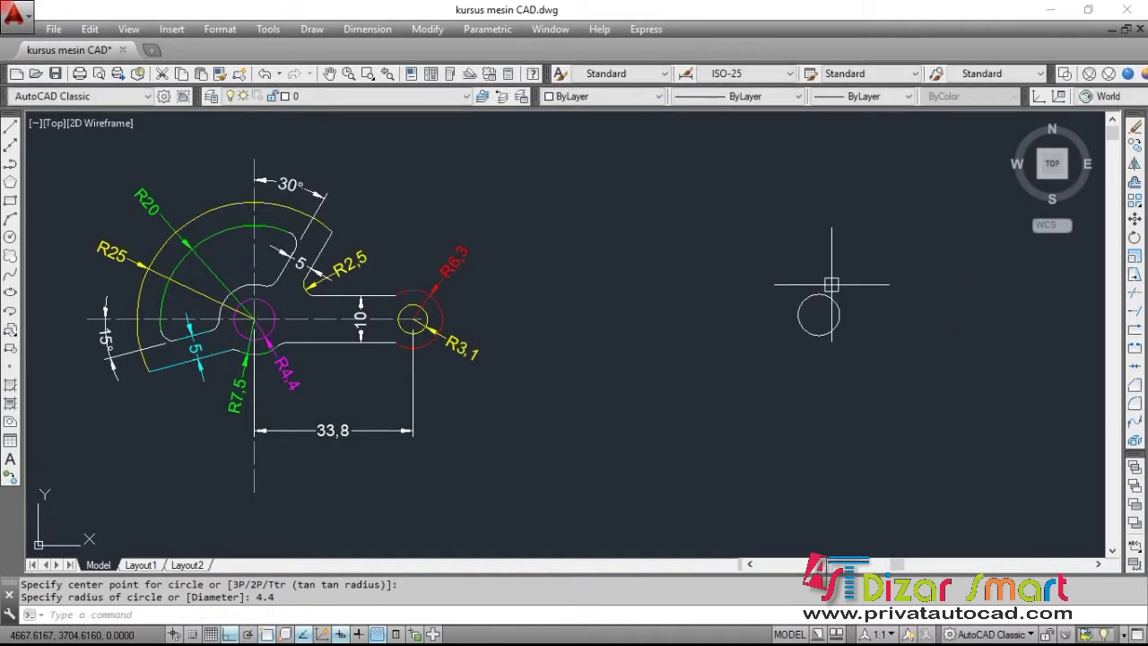
pyautogui.scroll(4, 275, 320)
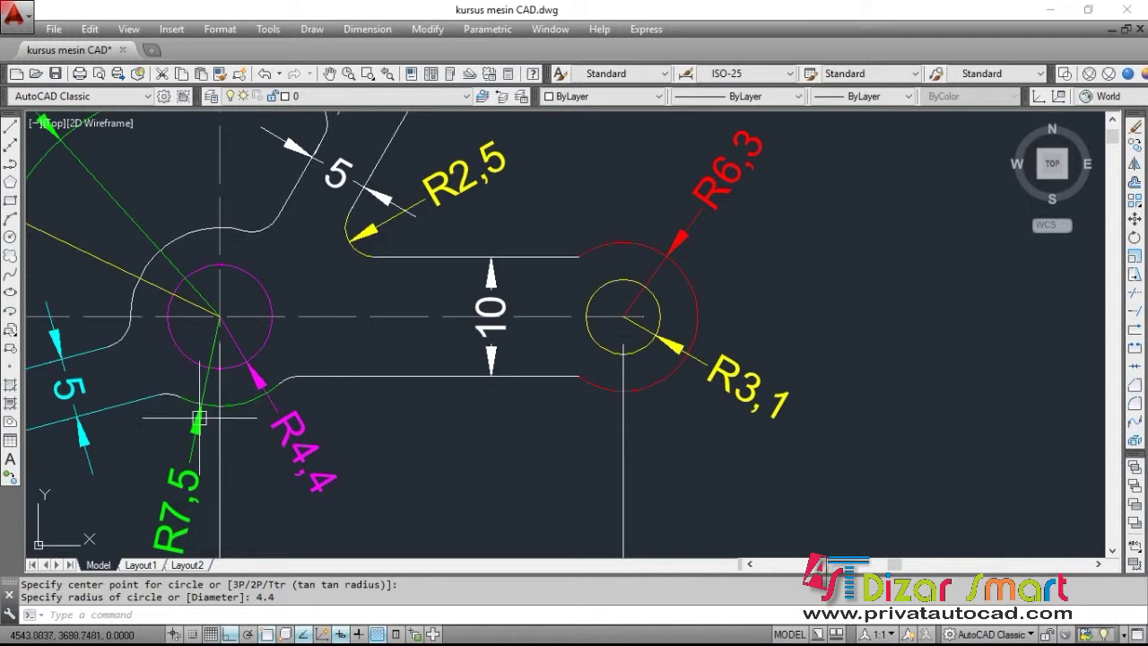
pyautogui.moveTo(204, 397); pyautogui.dragTo(204, 364, button='middle')
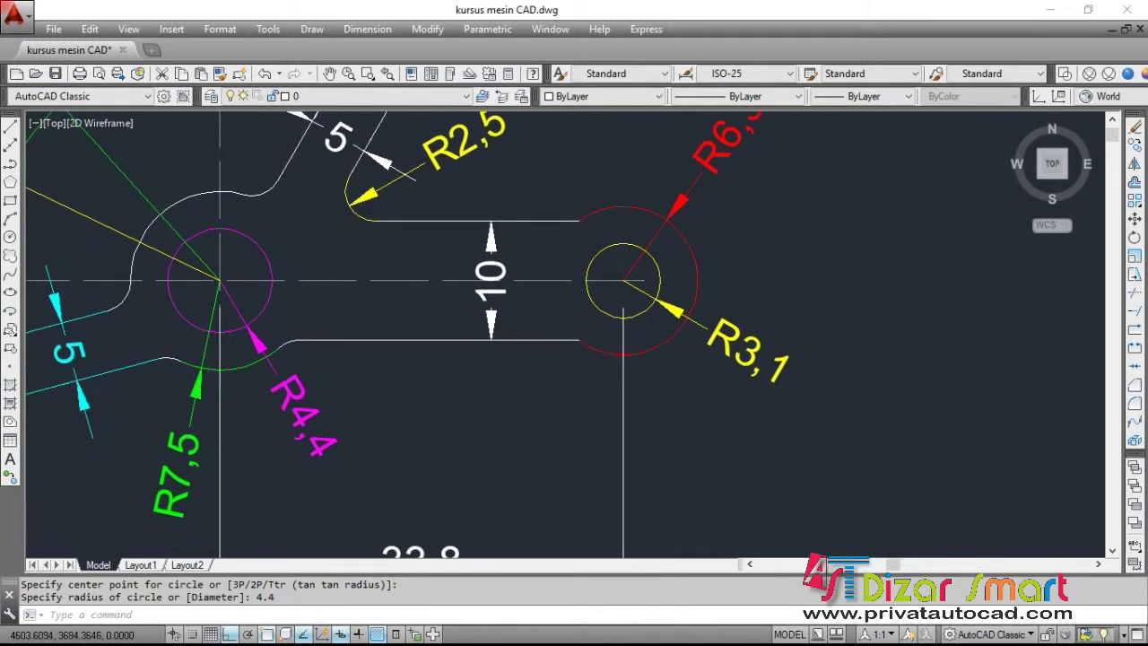
pyautogui.scroll(-3, 453, 328)
pyautogui.moveTo(772, 310); pyautogui.dragTo(620, 328, button='middle')
pyautogui.scroll(-2, 620, 328)
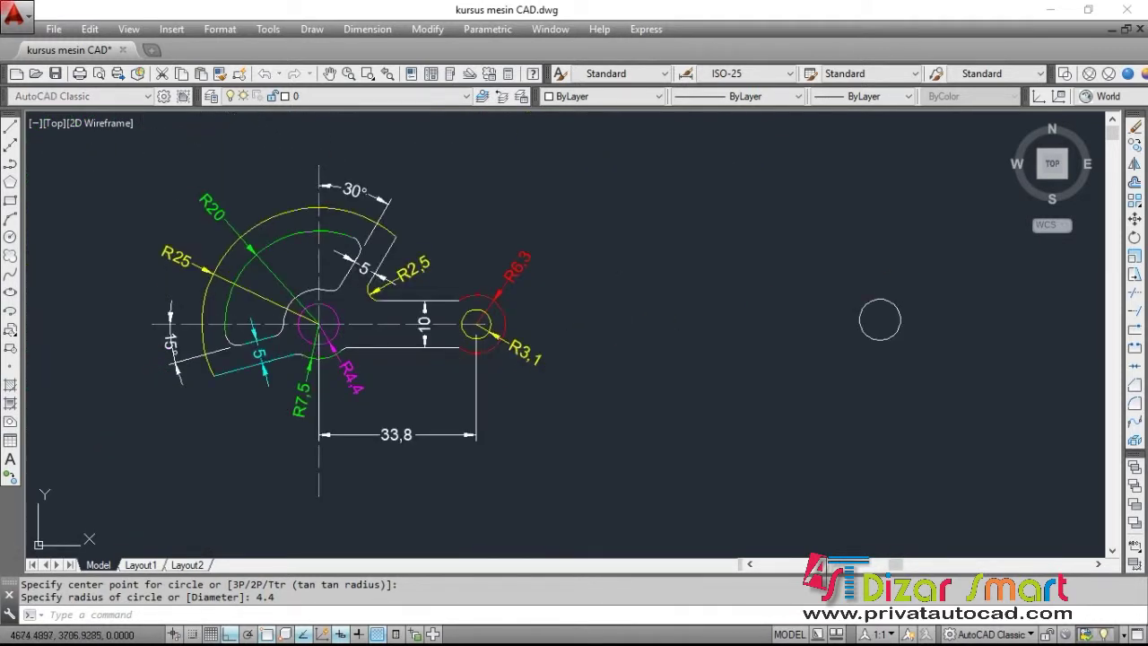
pyautogui.write('c')
pyautogui.press('Return')
pyautogui.click(880, 320)
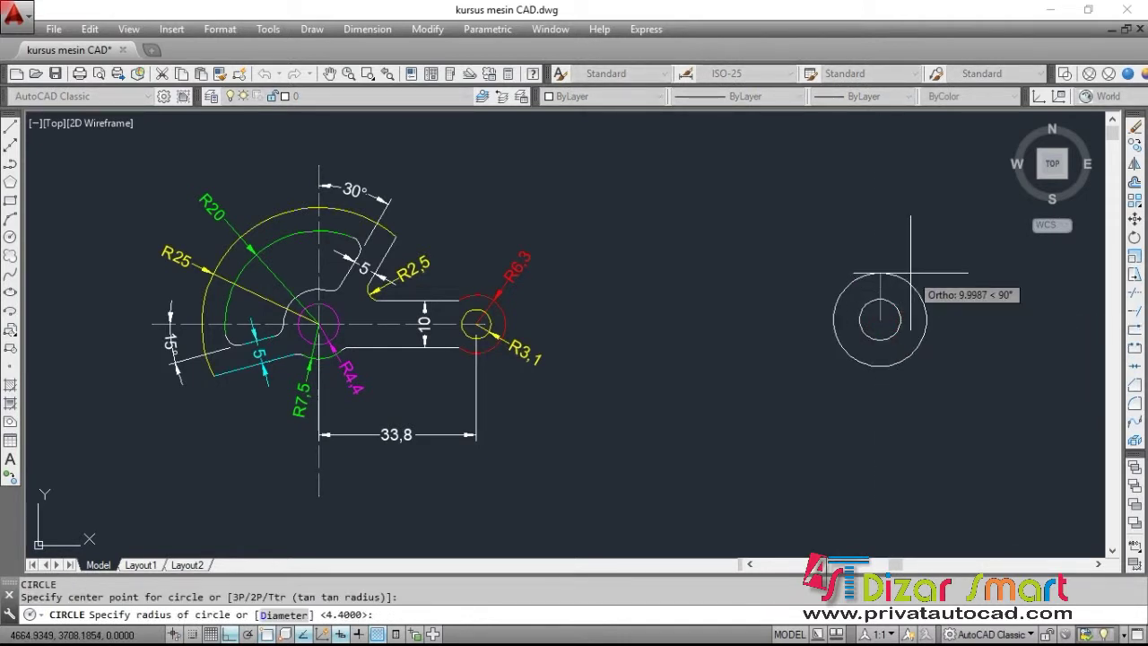
pyautogui.click(910, 273)
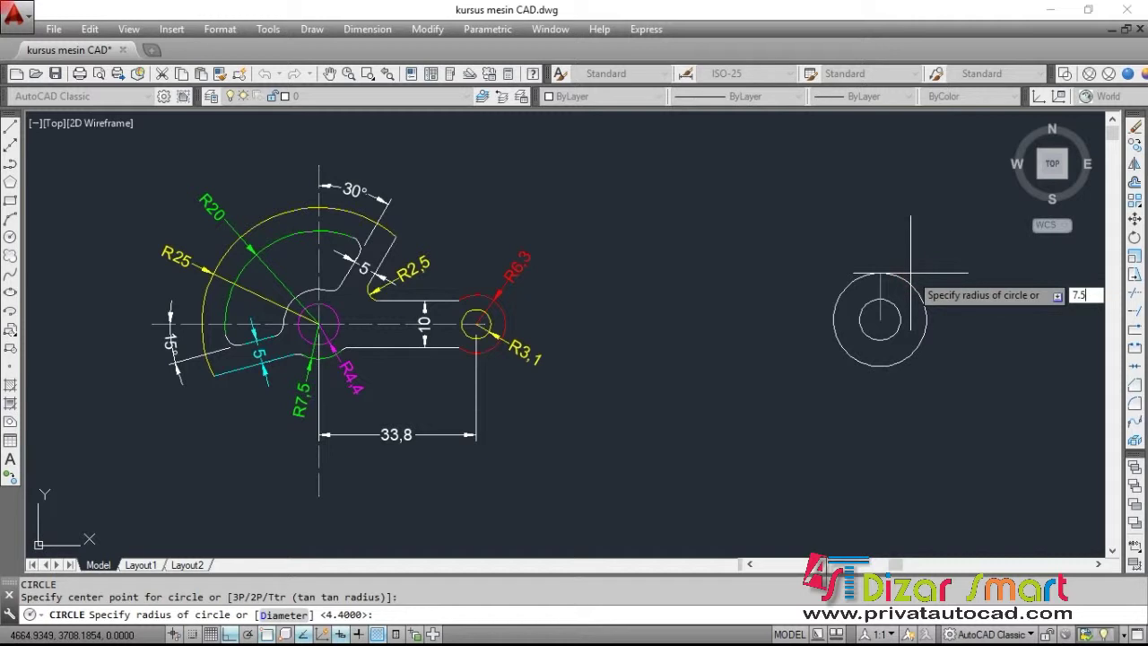
pyautogui.press('Return')
# Add concentric circles of radius 20 and 25 around the same centre
pyautogui.moveTo(697, 347); pyautogui.dragTo(729, 334, button='middle')
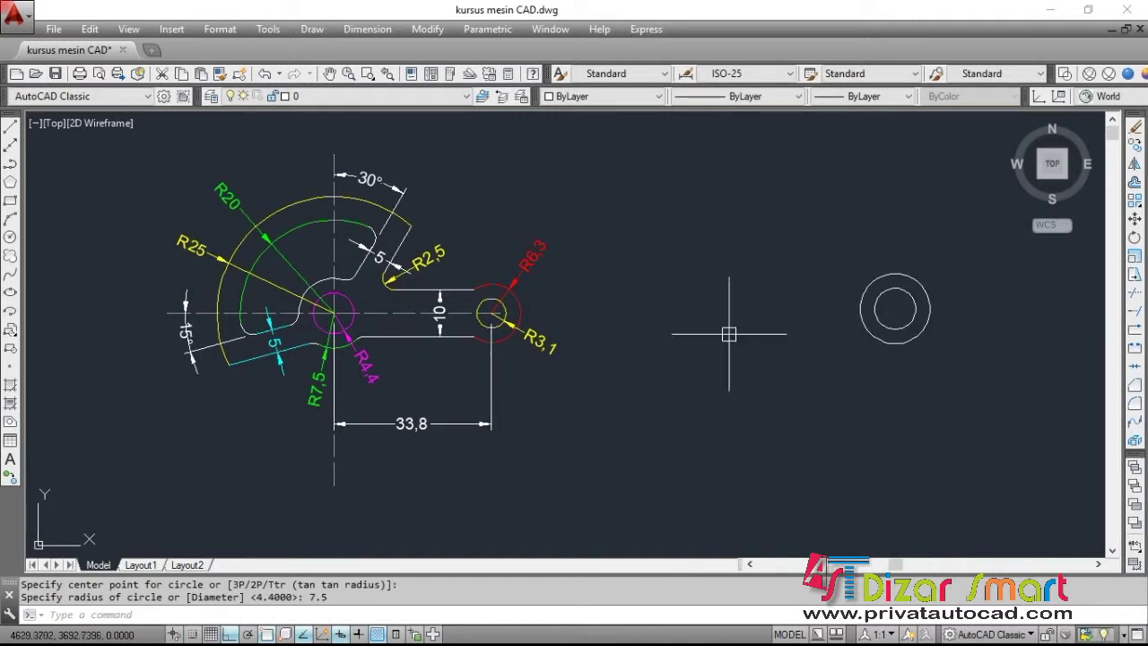
pyautogui.scroll(2, 257, 248)
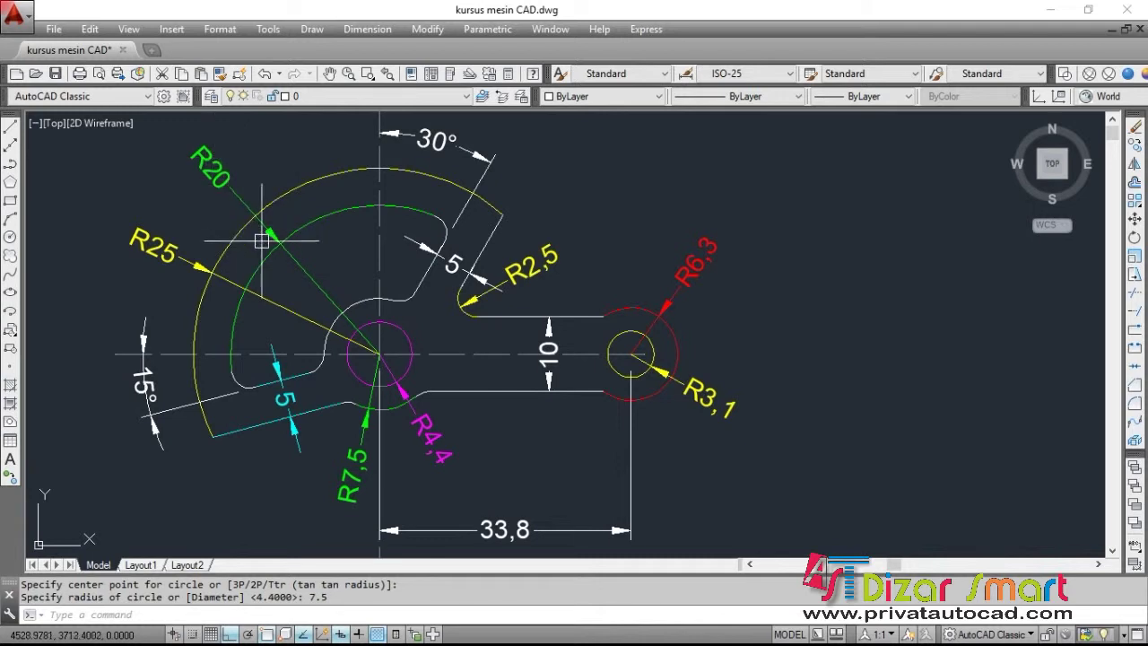
pyautogui.scroll(-4, 282, 271)
pyautogui.scroll(2, 597, 266)
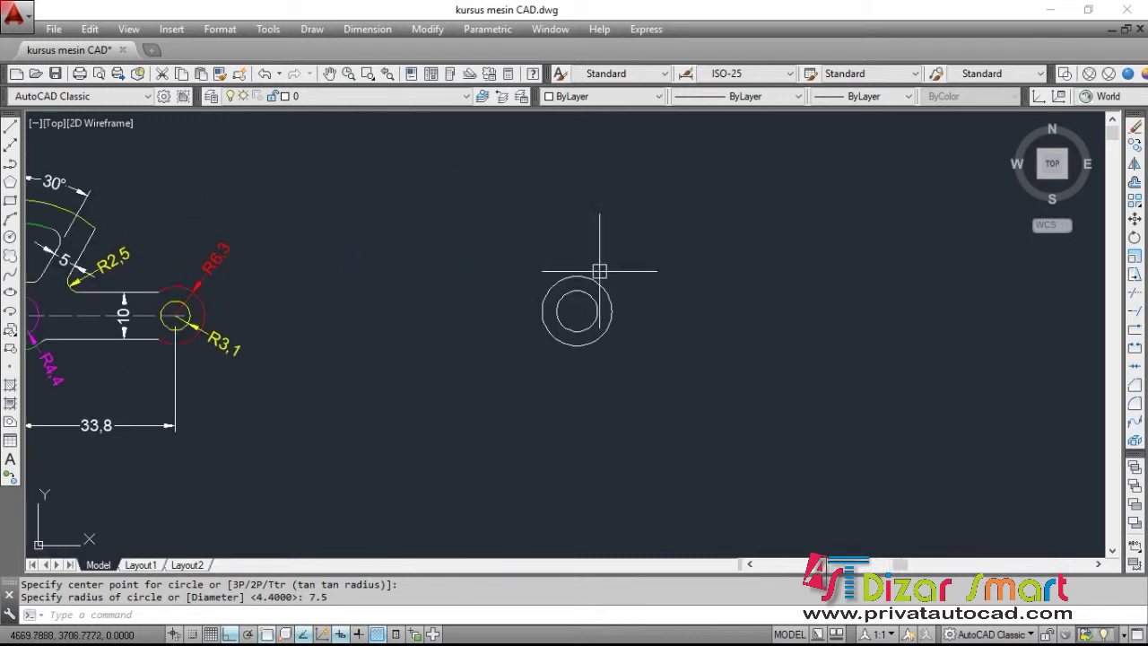
pyautogui.write('c')
pyautogui.press('Return')
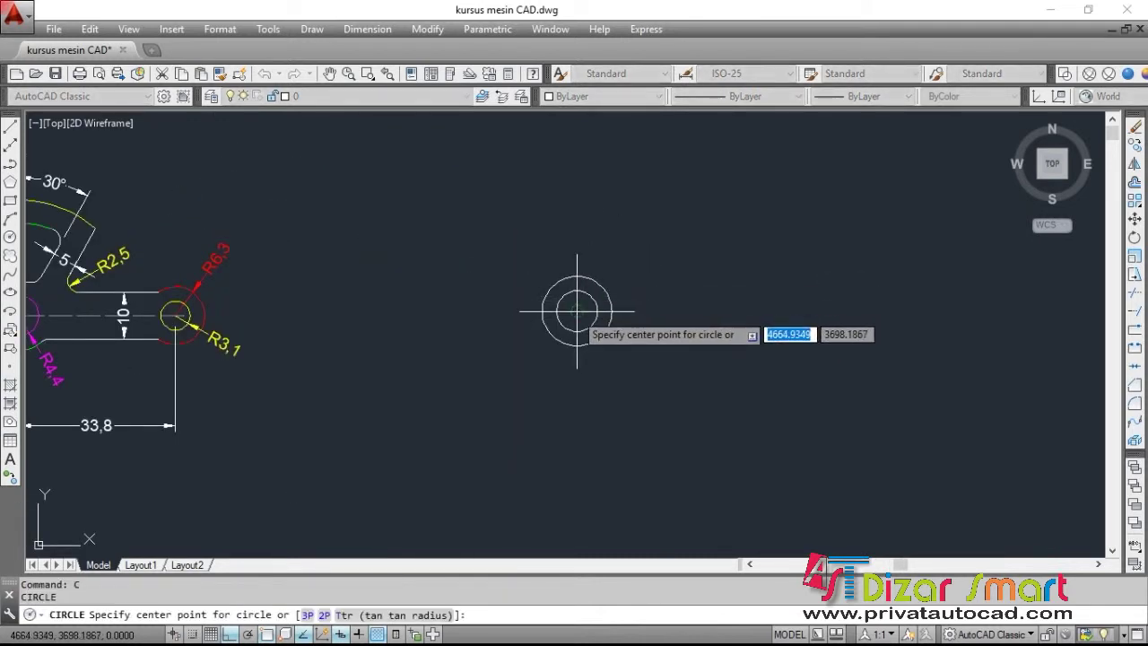
pyautogui.click(576, 311)
pyautogui.write('20')
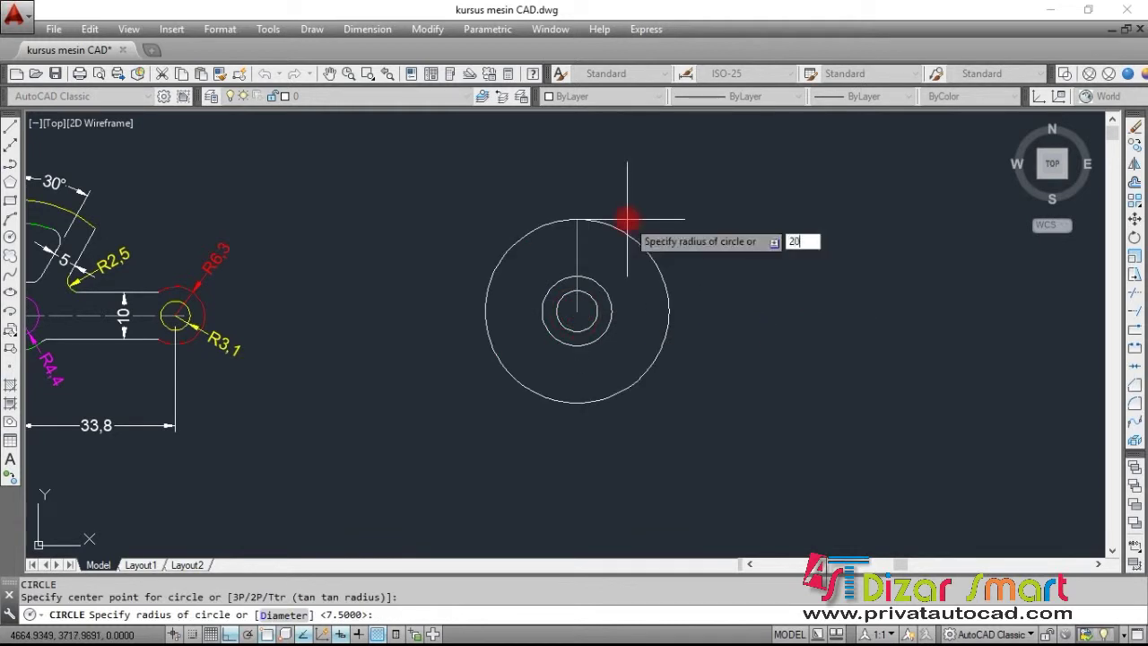
pyautogui.press('Return')
pyautogui.scroll(-3, 646, 226)
pyautogui.scroll(4, 320, 223)
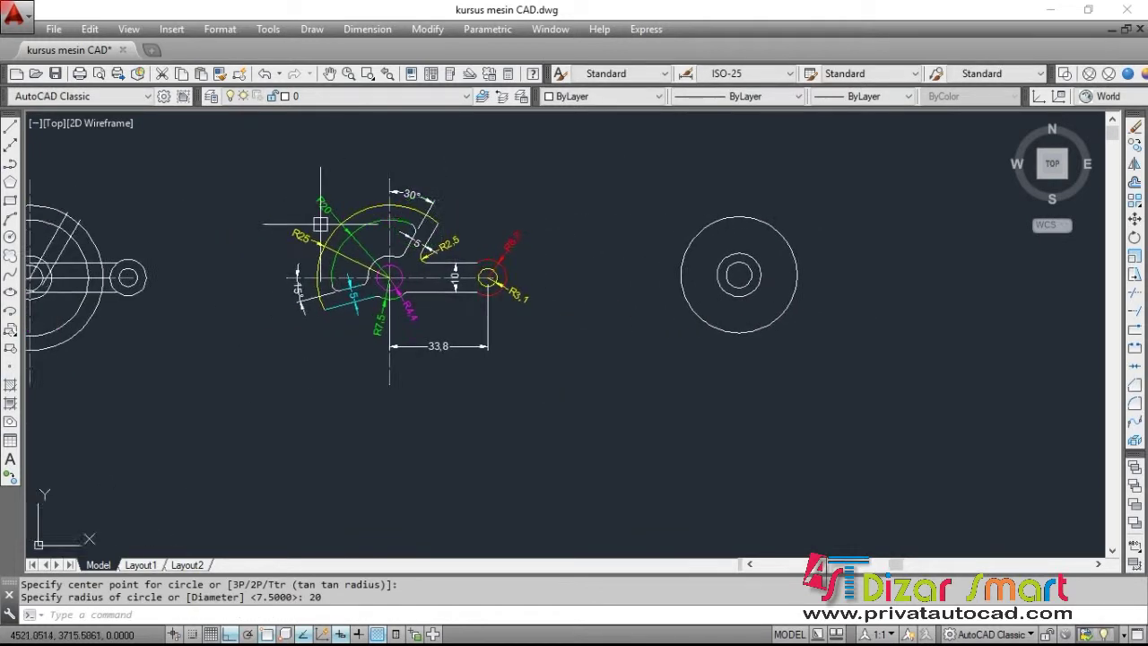
pyautogui.scroll(4, 319, 223)
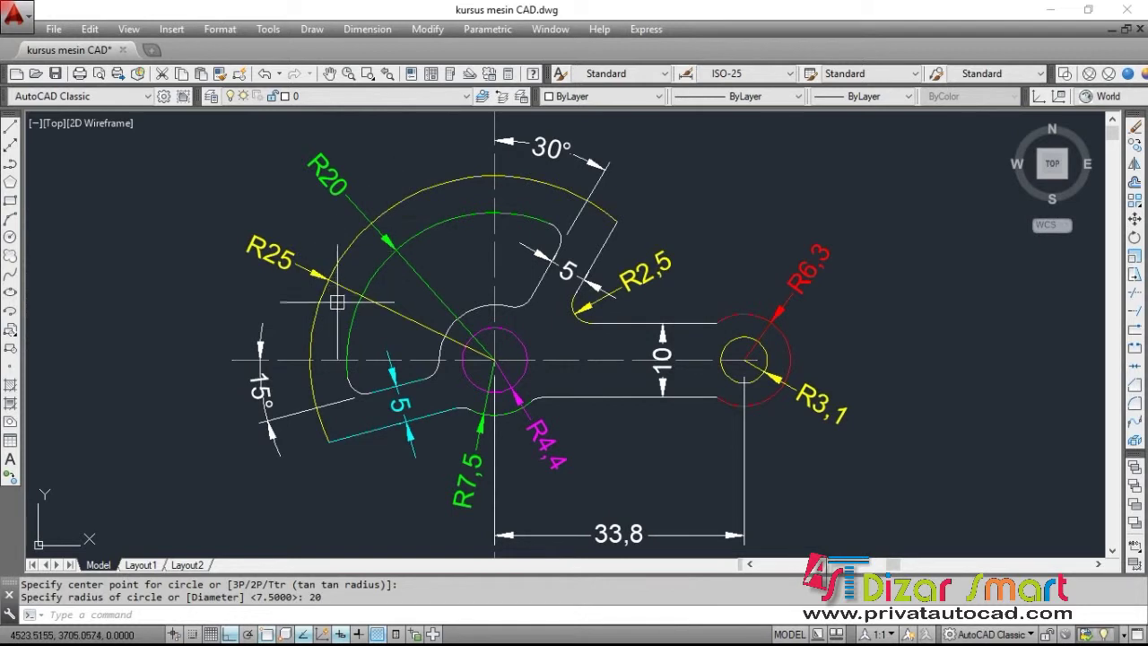
pyautogui.scroll(-2, 325, 277)
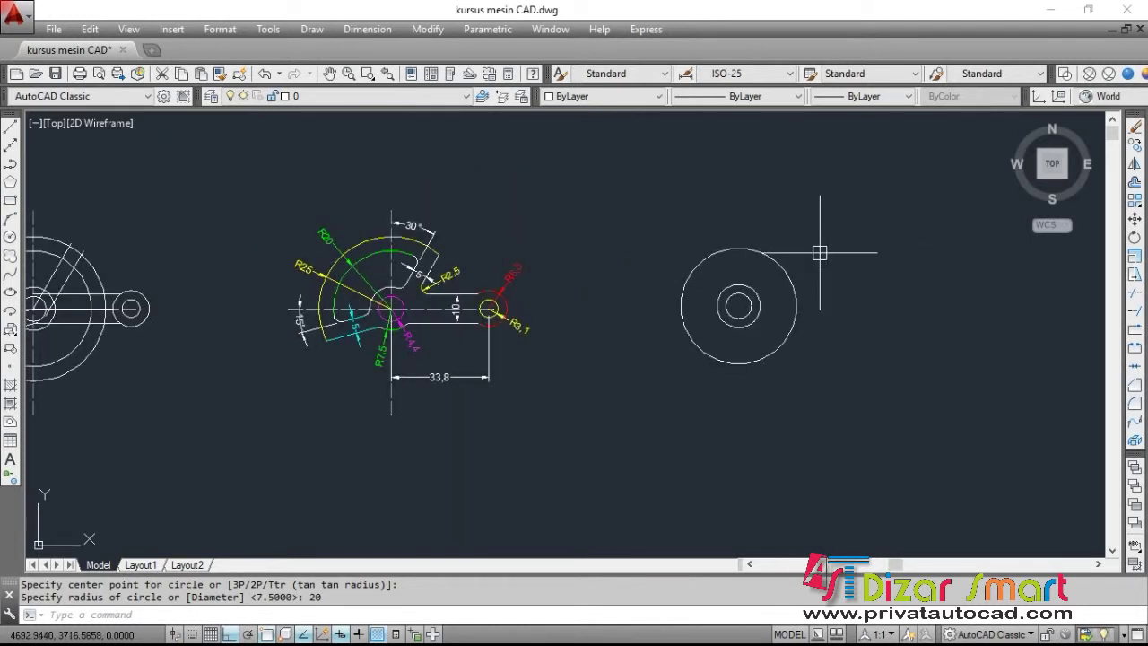
pyautogui.write('C')
pyautogui.press('Return')
pyautogui.scroll(2, 738, 314)
pyautogui.click(729, 312)
pyautogui.write('25')
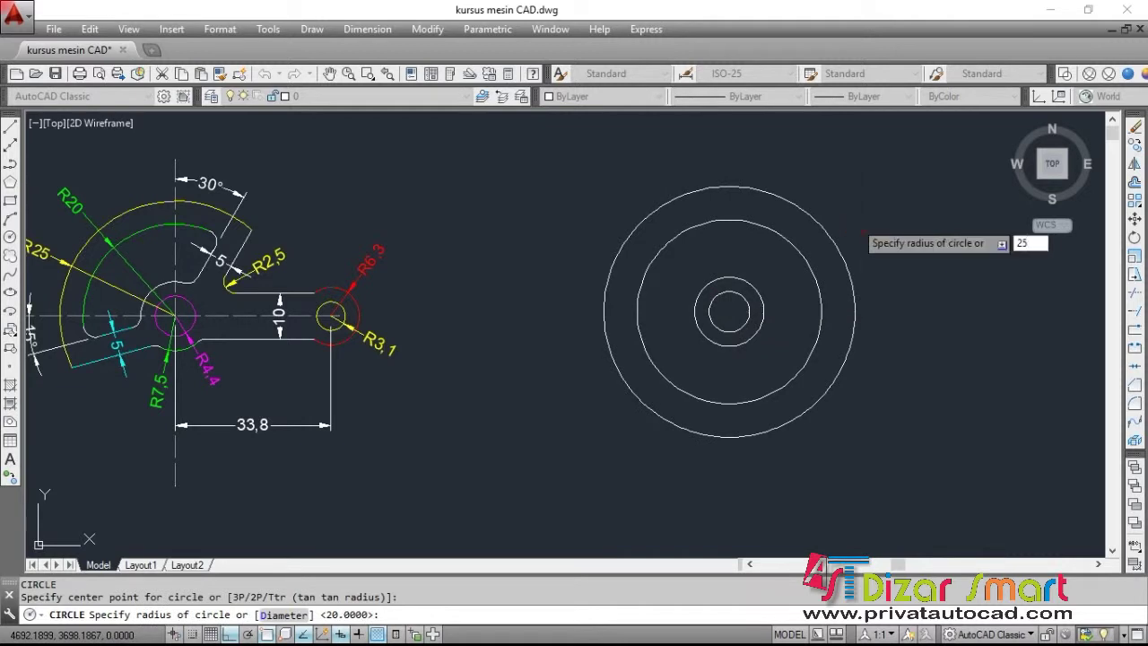
pyautogui.press('Return')
pyautogui.scroll(-2, 843, 242)
pyautogui.scroll(3, 383, 256)
pyautogui.scroll(-2, 383, 255)
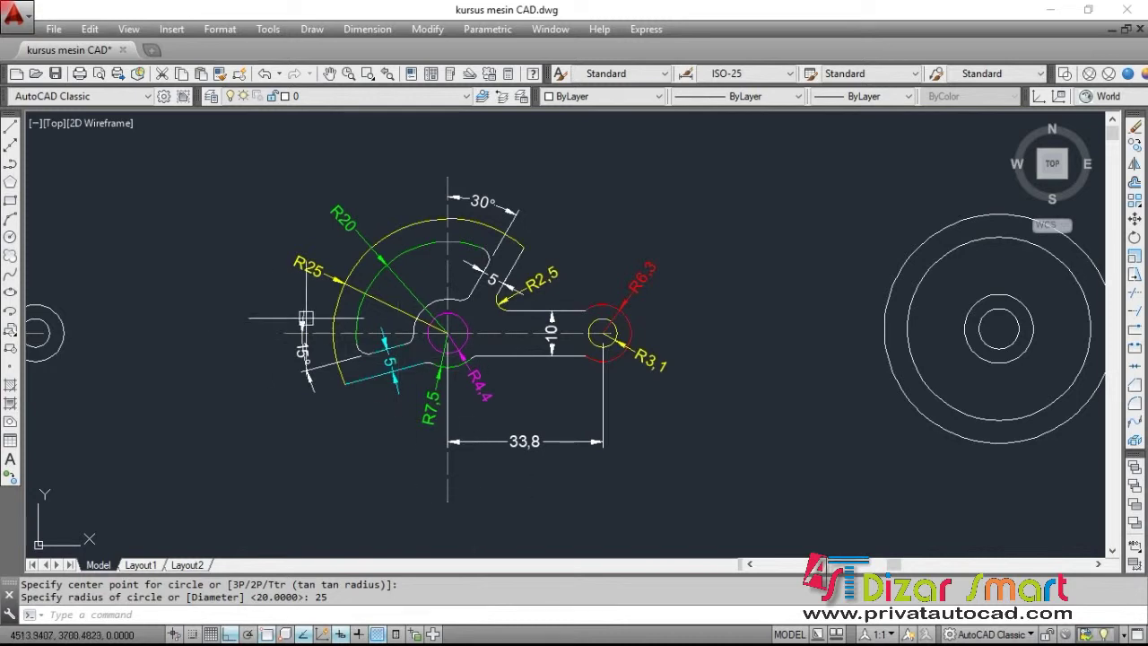
pyautogui.scroll(-2, 664, 323)
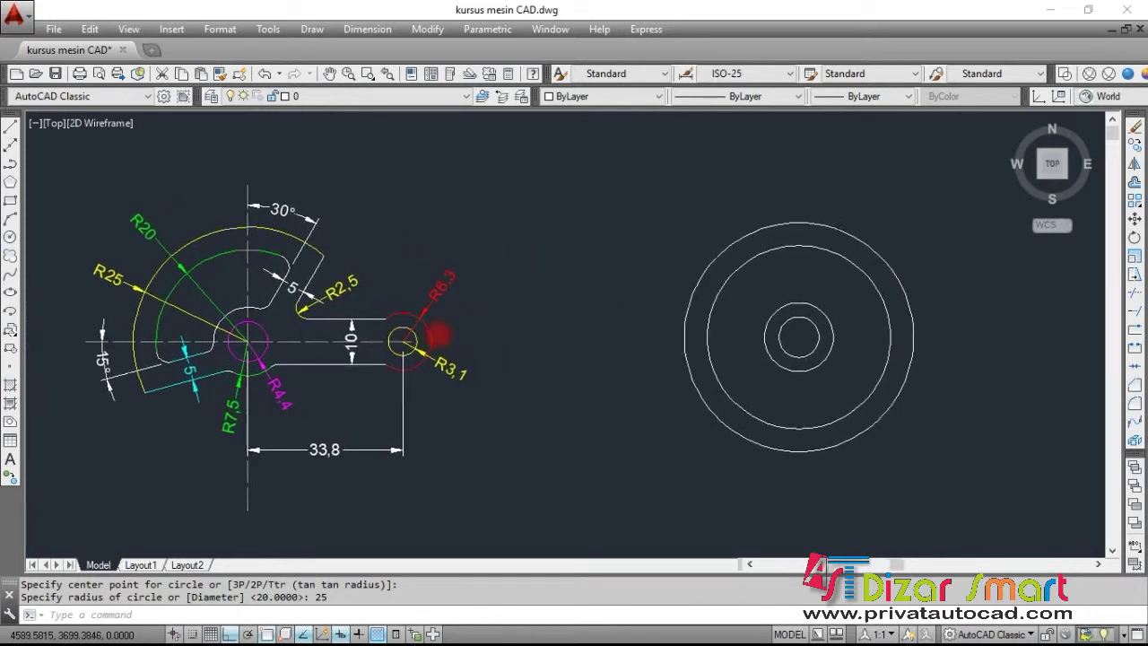
pyautogui.write('l')
pyautogui.press('Return')
# Draw a vertical line and move its midpoint onto the circles' centre
pyautogui.click(806, 215)
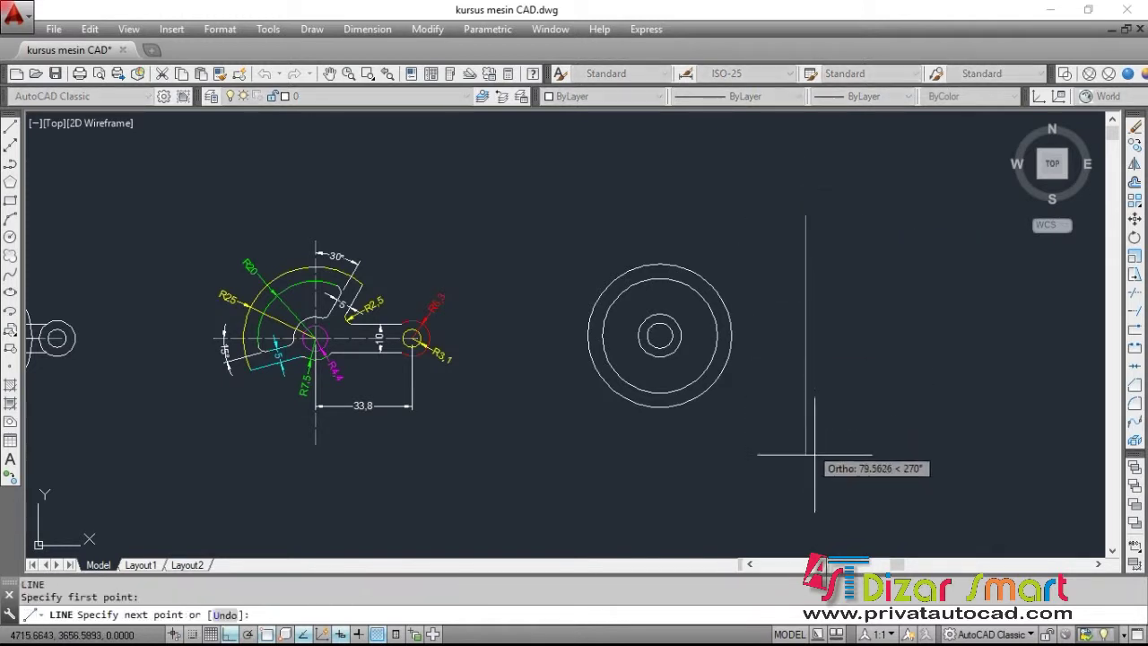
pyautogui.click(807, 507)
pyautogui.press('Escape')
pyautogui.click(852, 339)
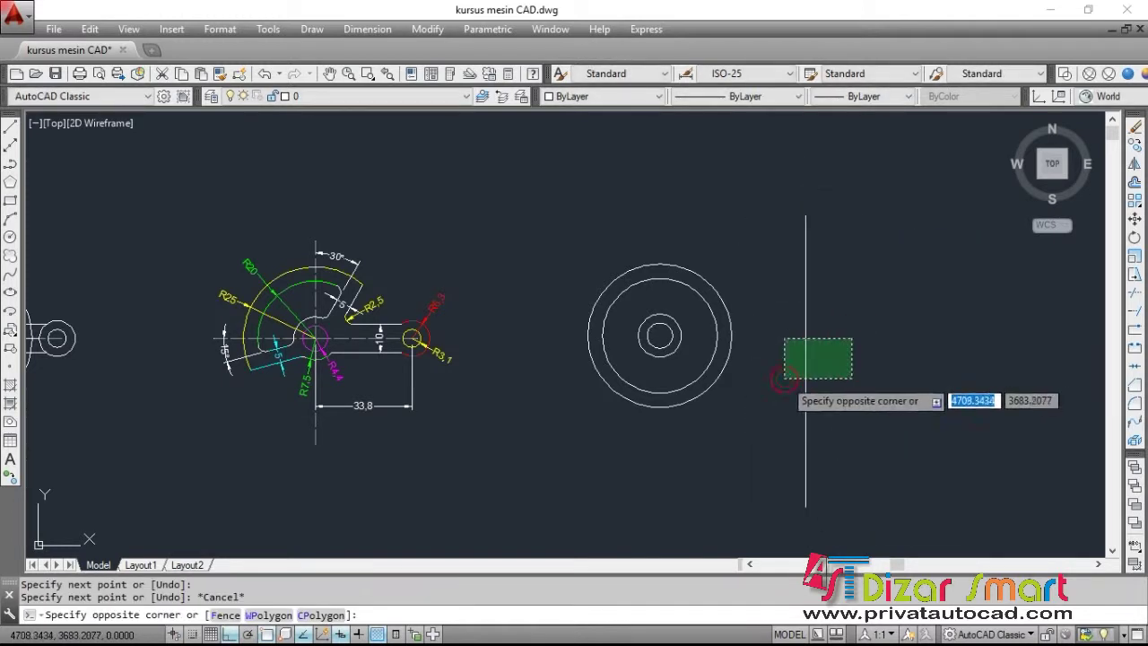
pyautogui.click(784, 377)
pyautogui.write('M')
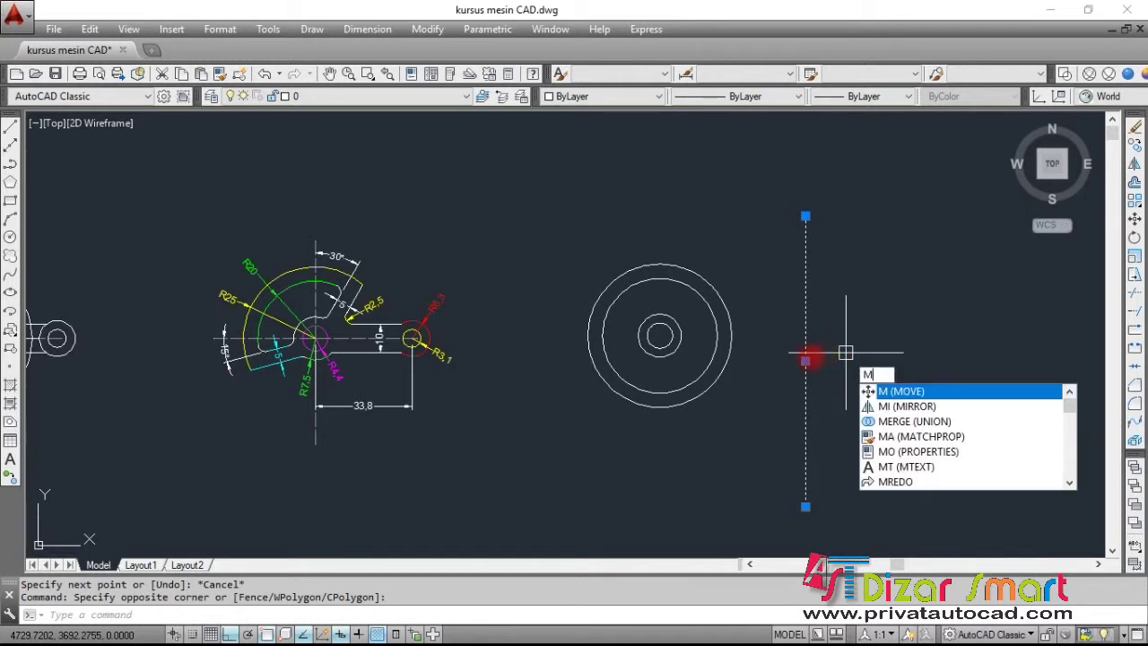
pyautogui.press('Return')
pyautogui.click(805, 360)
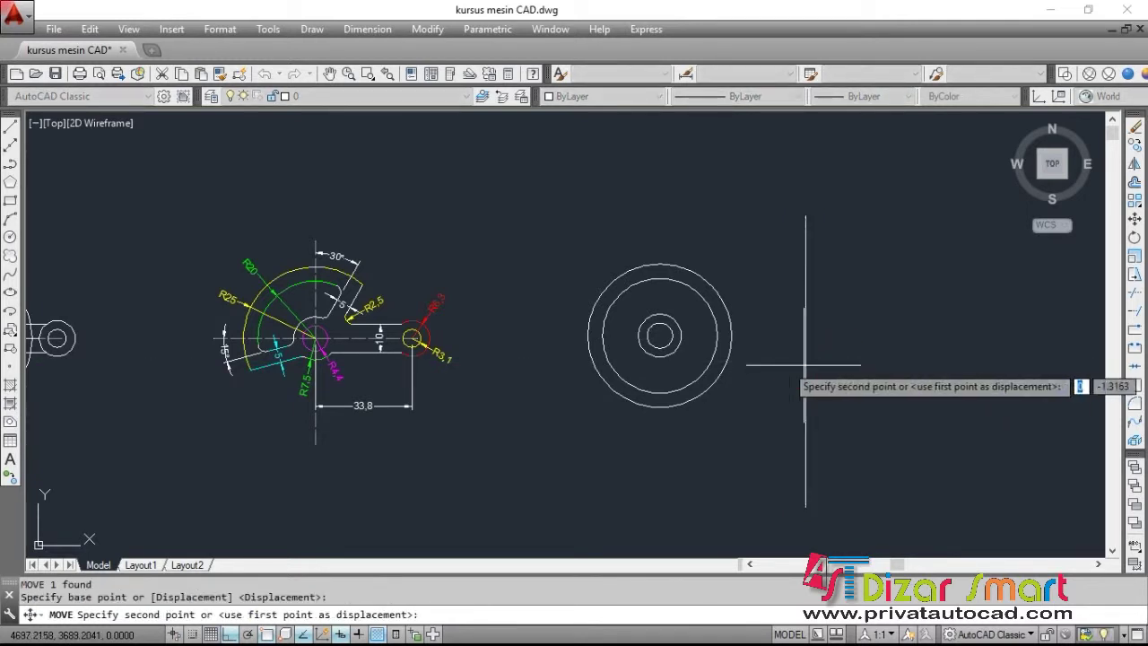
pyautogui.click(660, 336)
pyautogui.press('Escape')
# Copy the vertical line to the right and rotate the copy to horizontal
pyautogui.moveTo(729, 222); pyautogui.dragTo(646, 269)
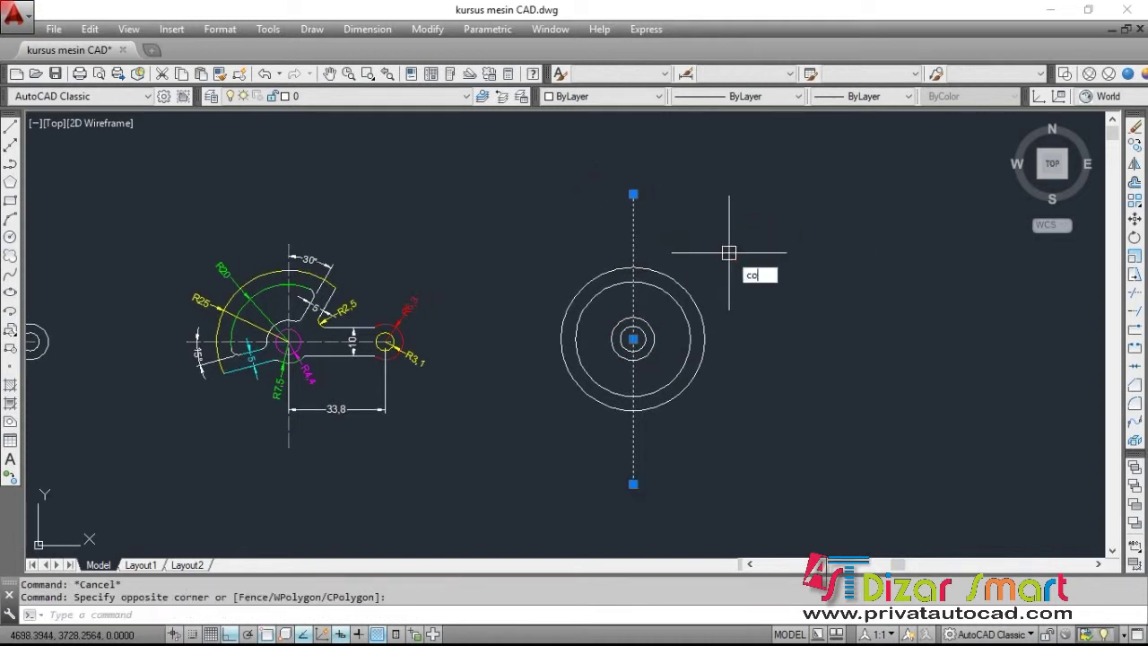
pyautogui.press('Return')
pyautogui.click(720, 247)
pyautogui.click(888, 261)
pyautogui.press('Escape')
pyautogui.click(917, 278)
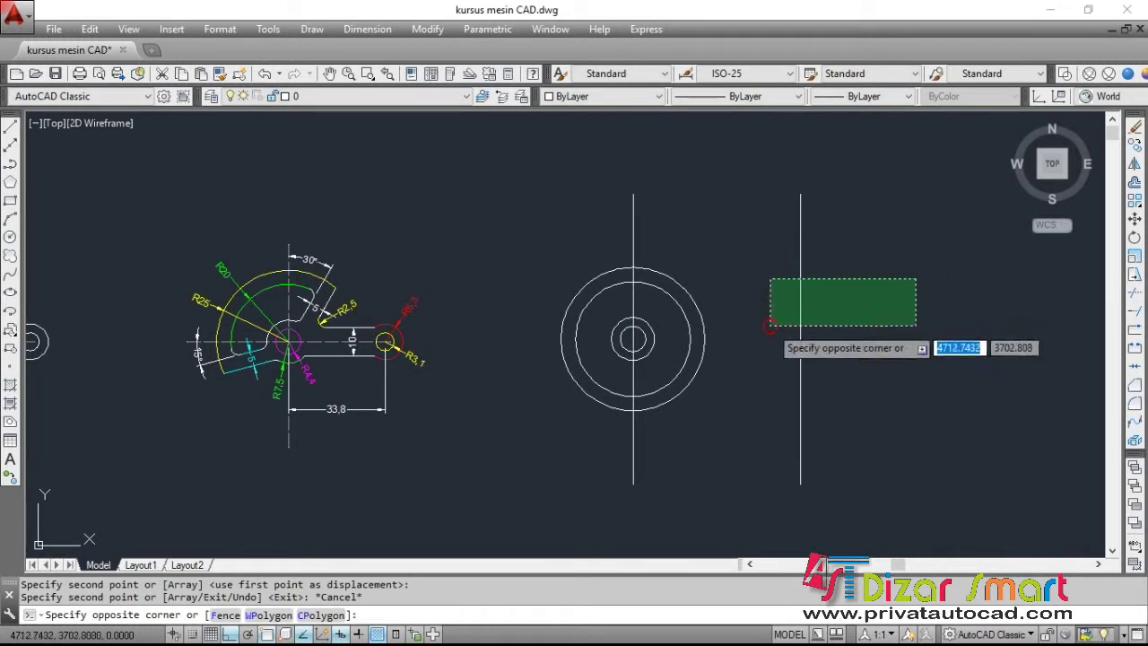
pyautogui.click(776, 323)
pyautogui.write('o')
pyautogui.press('Return')
pyautogui.click(775, 291)
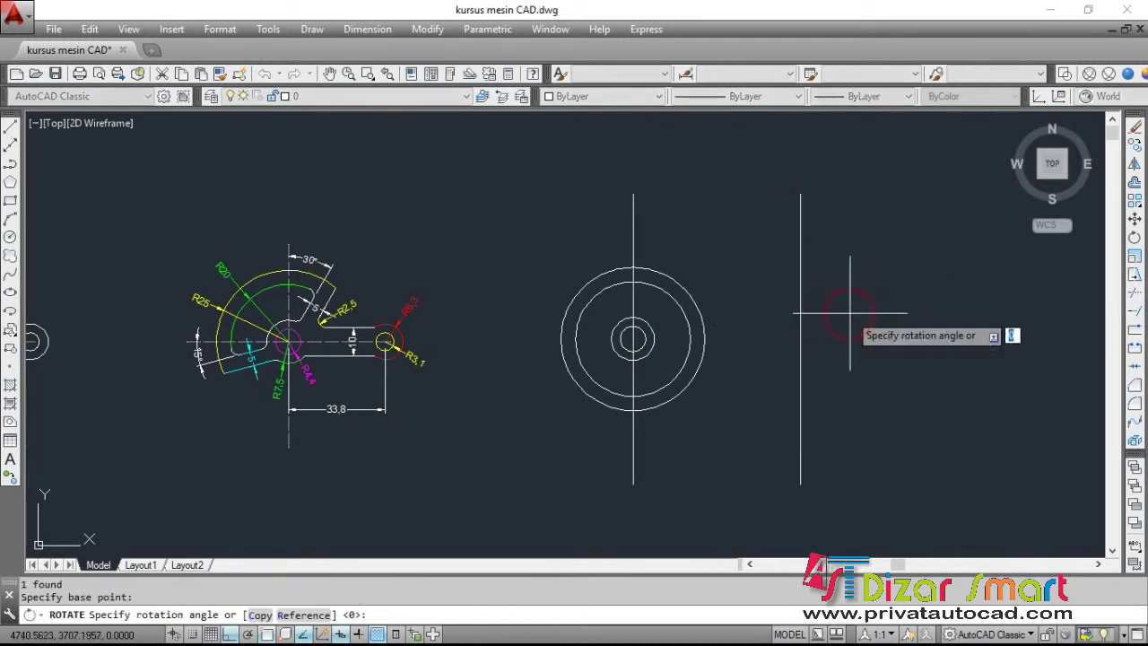
pyautogui.click(835, 215)
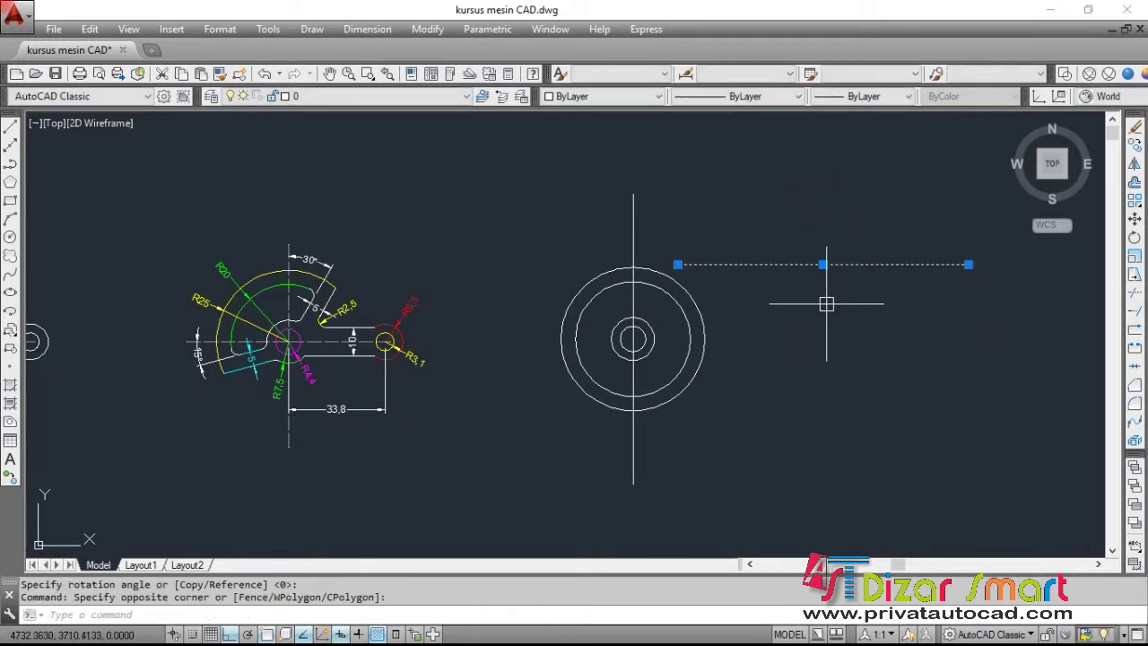
pyautogui.write('m')
# Move the horizontal line through the circles' centre and grab its right end grip
pyautogui.press('Return')
pyautogui.click(823, 264)
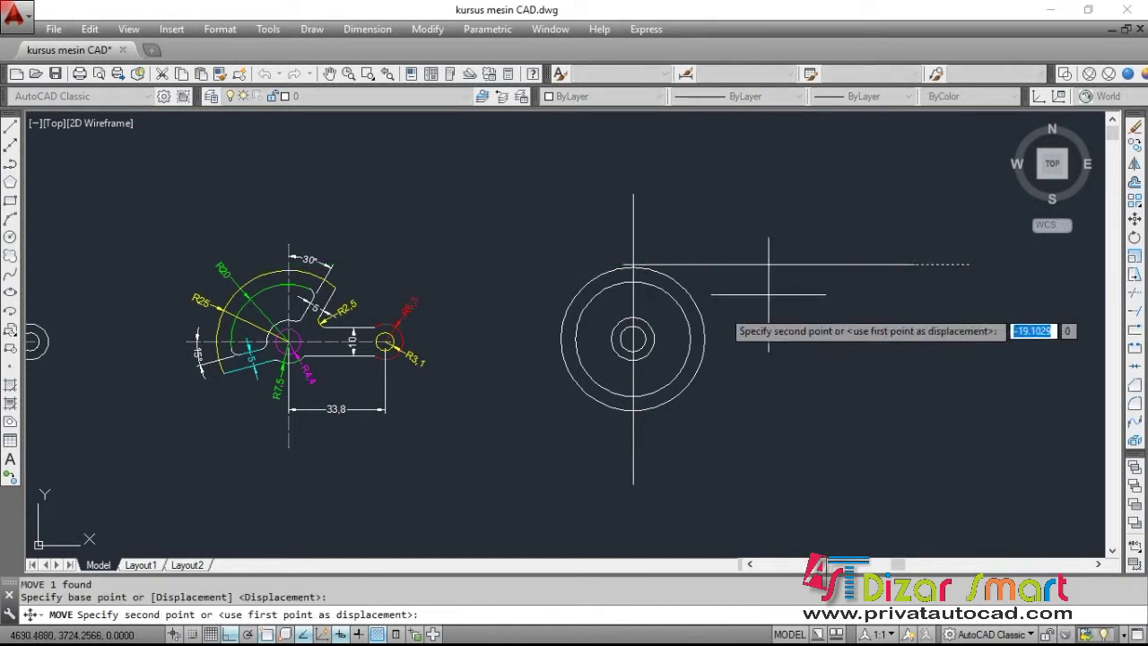
pyautogui.click(633, 339)
pyautogui.press('Escape')
pyautogui.scroll(2, 583, 332)
pyautogui.scroll(1, 646, 332)
pyautogui.scroll(-2, 698, 330)
pyautogui.scroll(2, 677, 278)
pyautogui.scroll(-2, 668, 233)
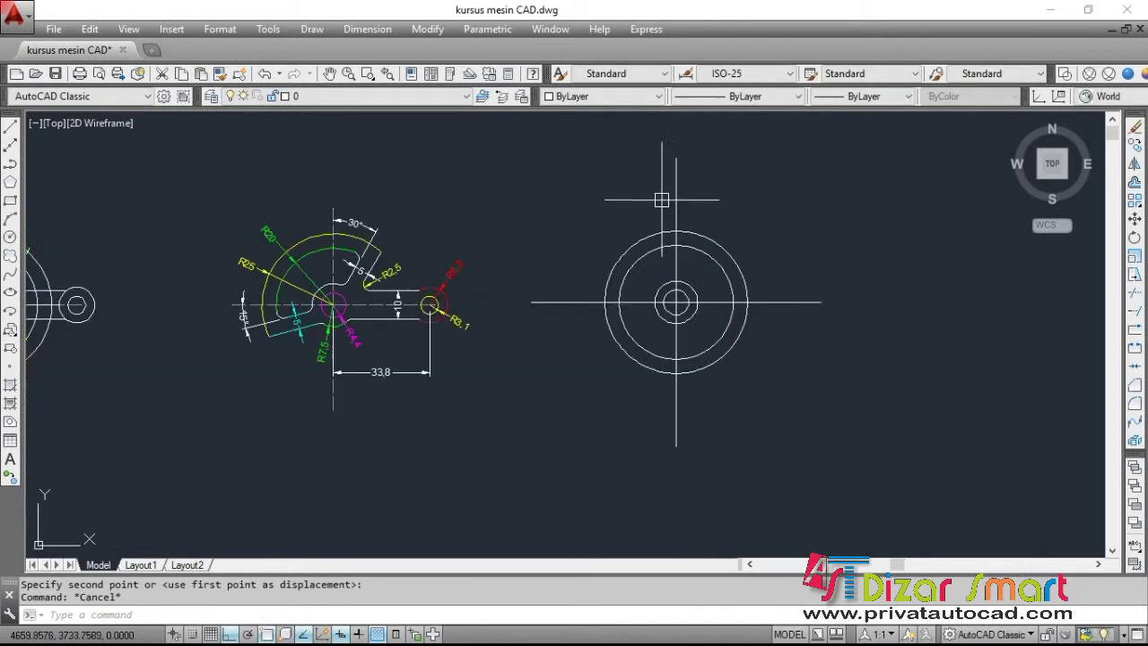
pyautogui.moveTo(723, 234); pyautogui.dragTo(700, 238, button='middle')
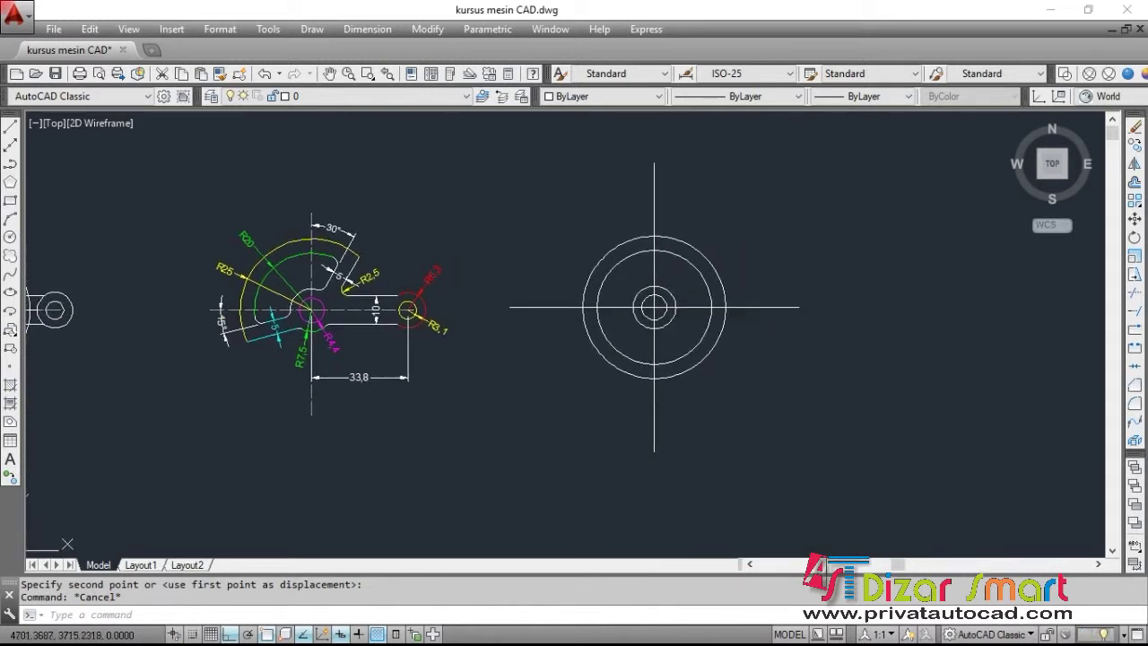
pyautogui.click(794, 310)
pyautogui.click(798, 306)
# Stretch the horizontal centre line further right and colour both centre lines grey 252
pyautogui.click(914, 287)
pyautogui.press('Escape')
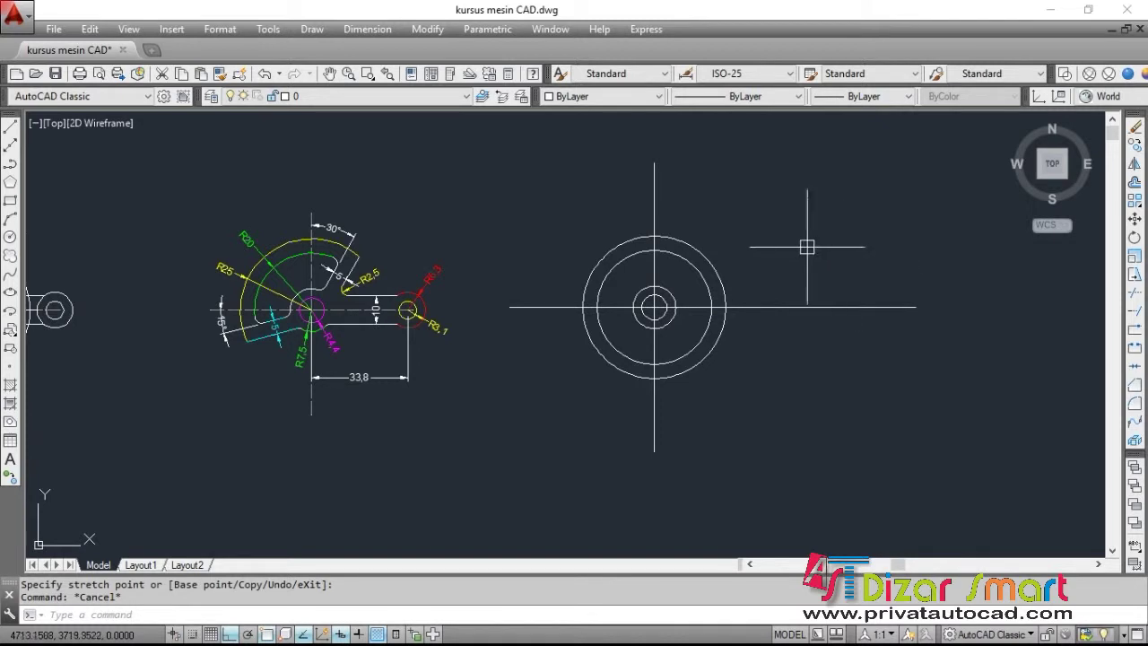
pyautogui.scroll(3, 654, 307)
pyautogui.scroll(3, 652, 304)
pyautogui.click(652, 304)
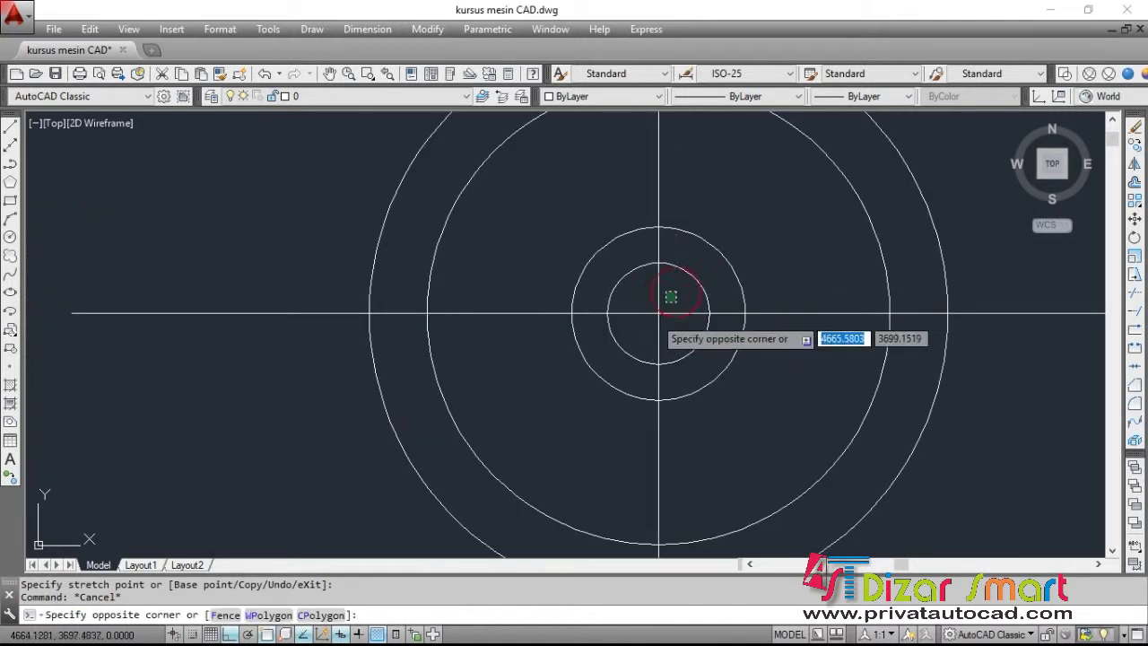
pyautogui.click(628, 329)
pyautogui.scroll(-3, 628, 321)
pyautogui.scroll(-3, 661, 253)
pyautogui.click(581, 97)
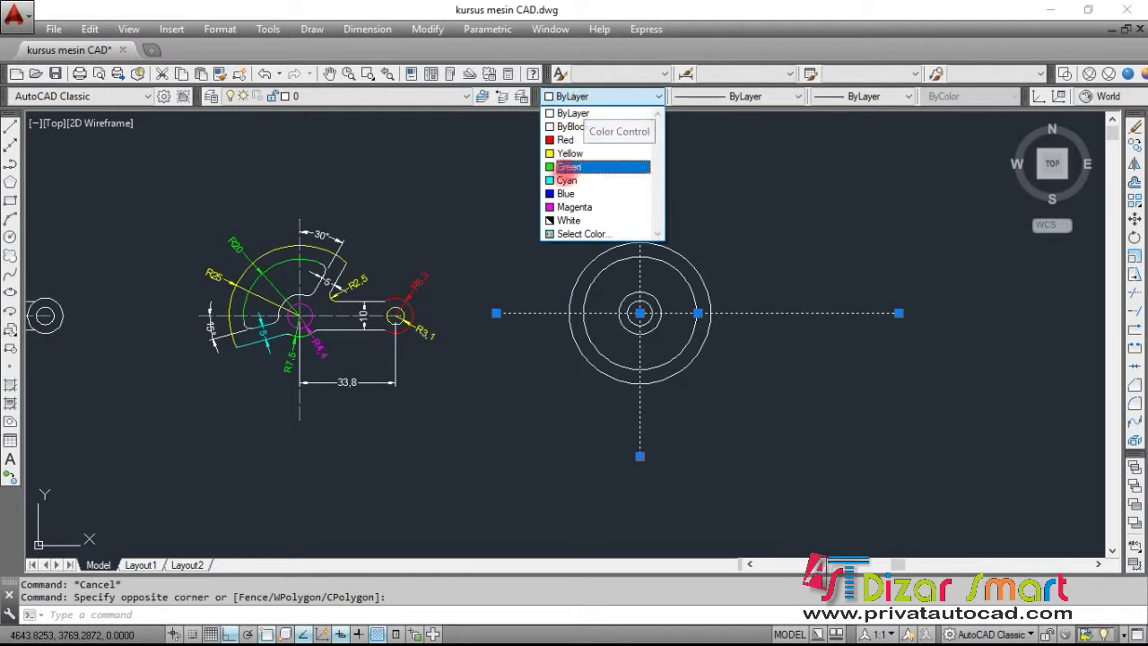
pyautogui.click(580, 234)
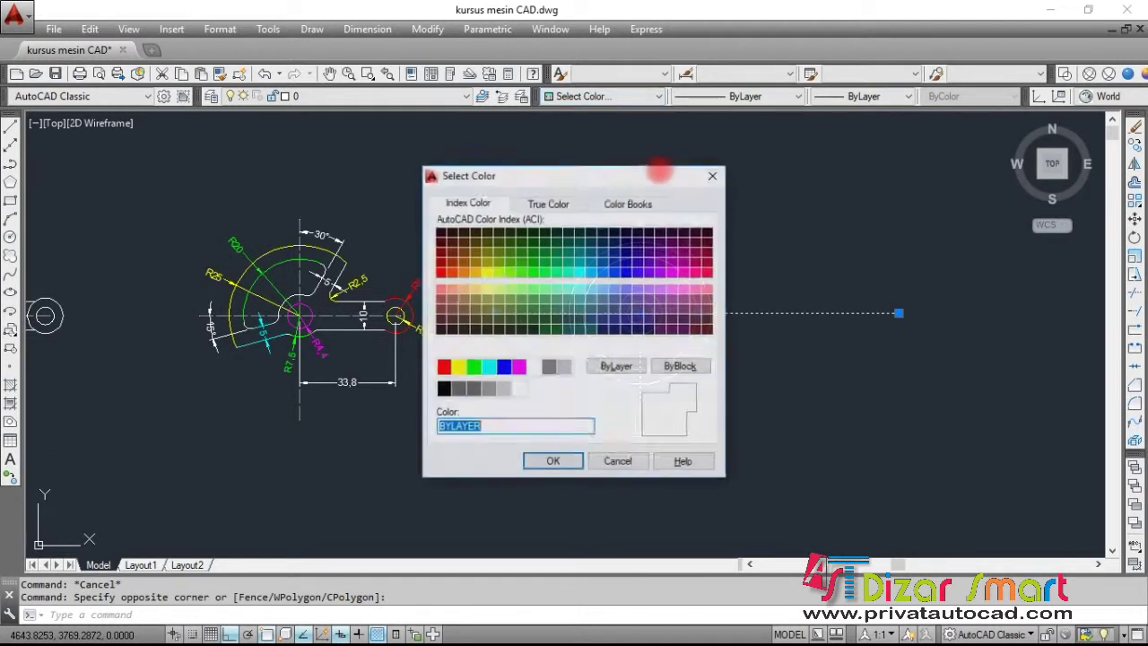
pyautogui.click(473, 389)
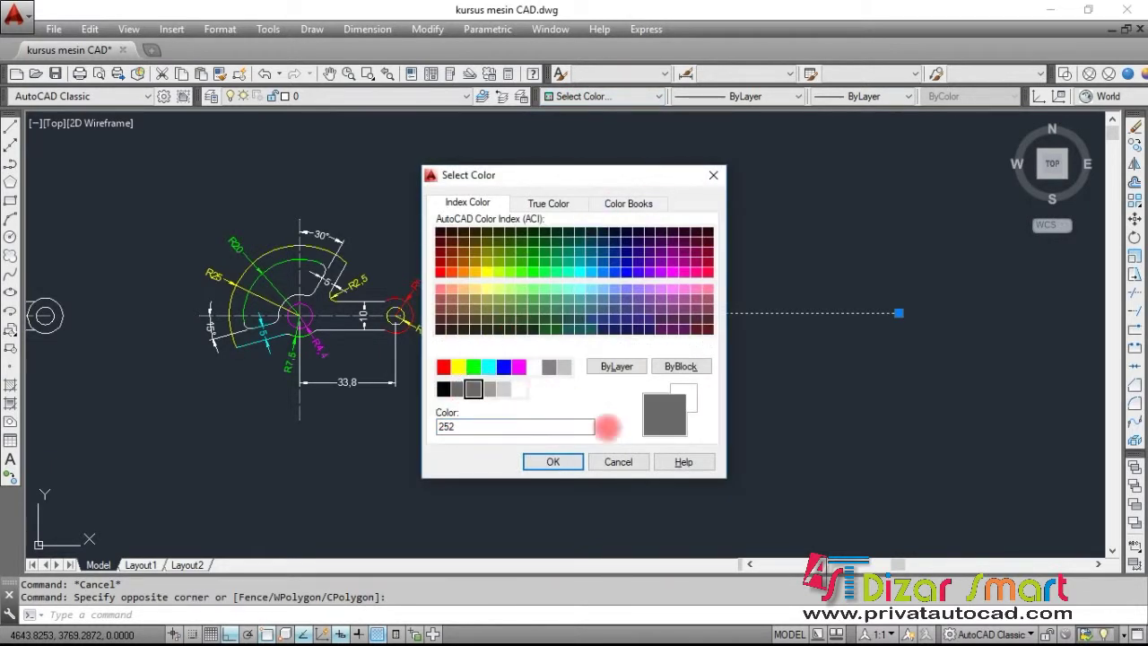
pyautogui.click(552, 460)
# Give both centre lines the dashed ACAD_ISO02W100 linetype
pyautogui.scroll(2, 699, 296)
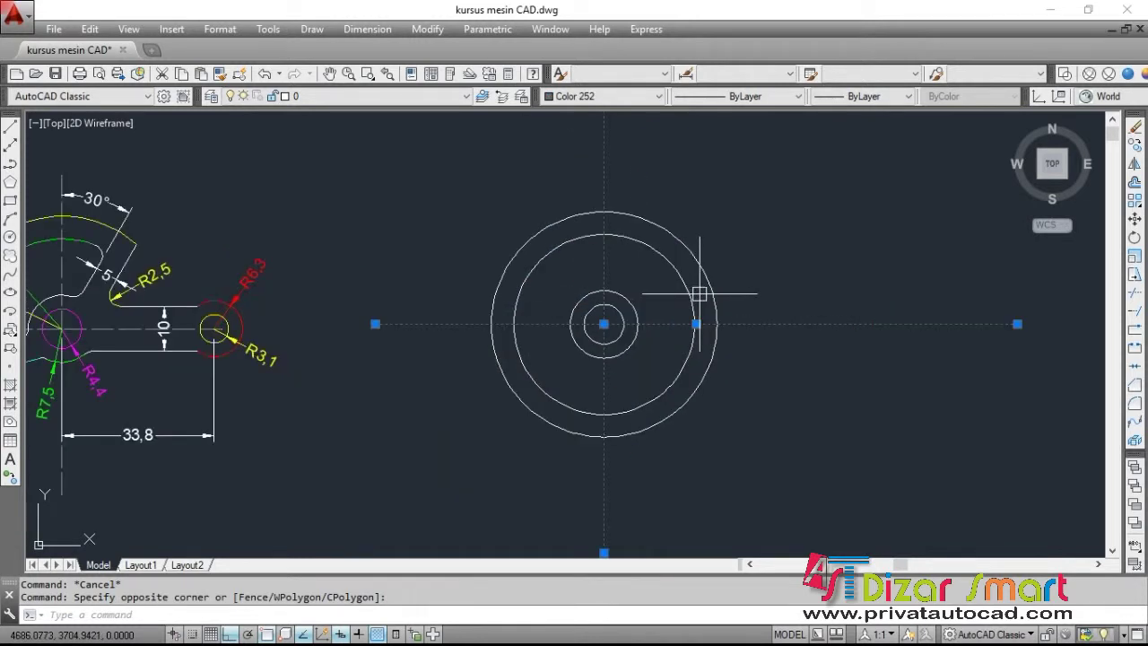
pyautogui.press('Escape')
pyautogui.scroll(4, 599, 324)
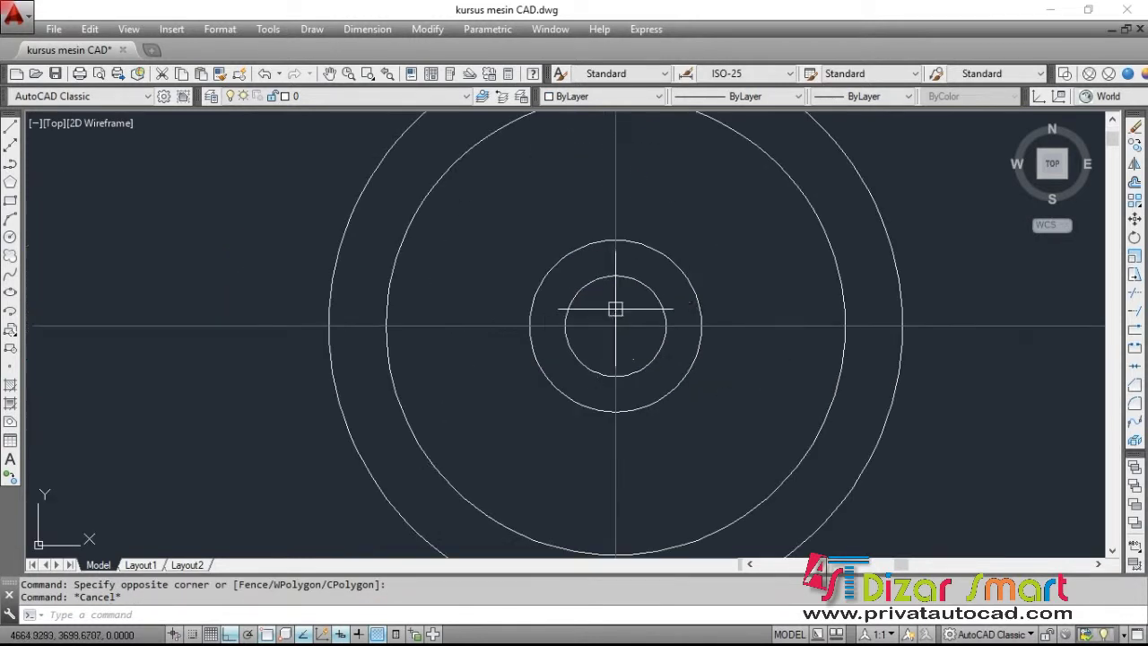
pyautogui.click(627, 306)
pyautogui.click(589, 343)
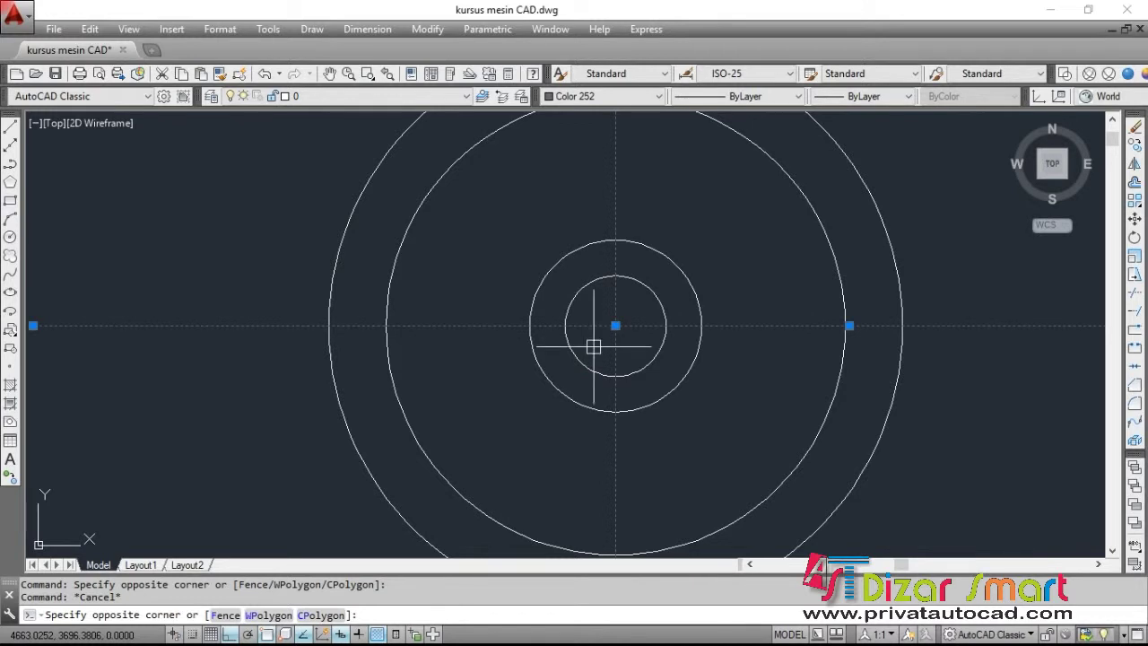
pyautogui.press('Escape')
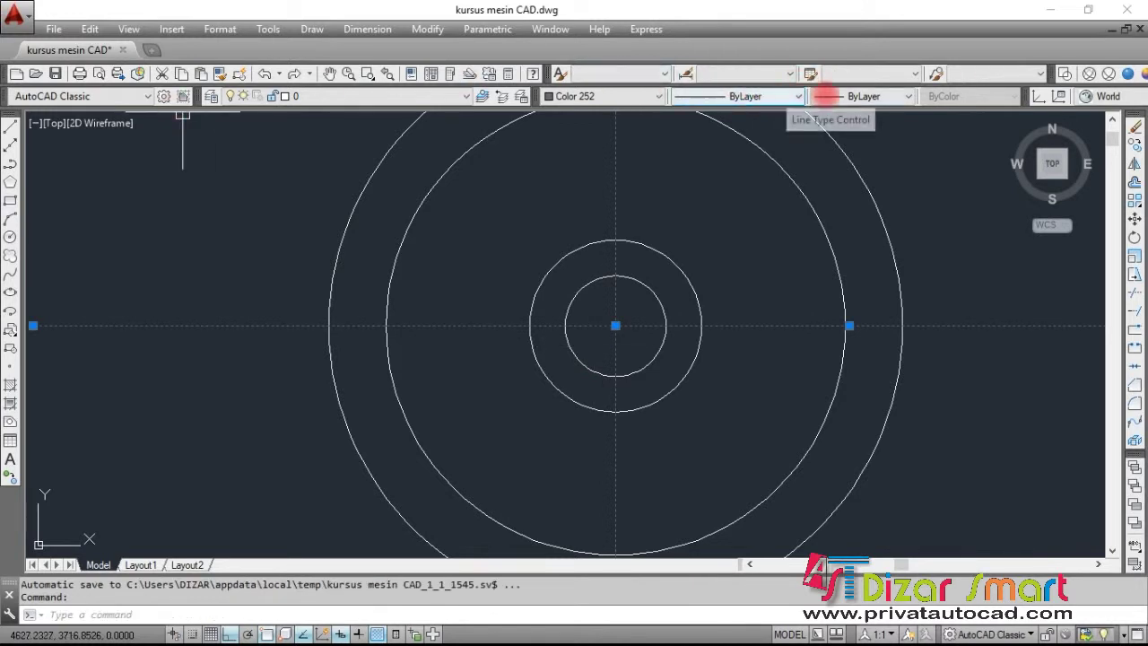
pyautogui.click(789, 96)
pyautogui.click(737, 134)
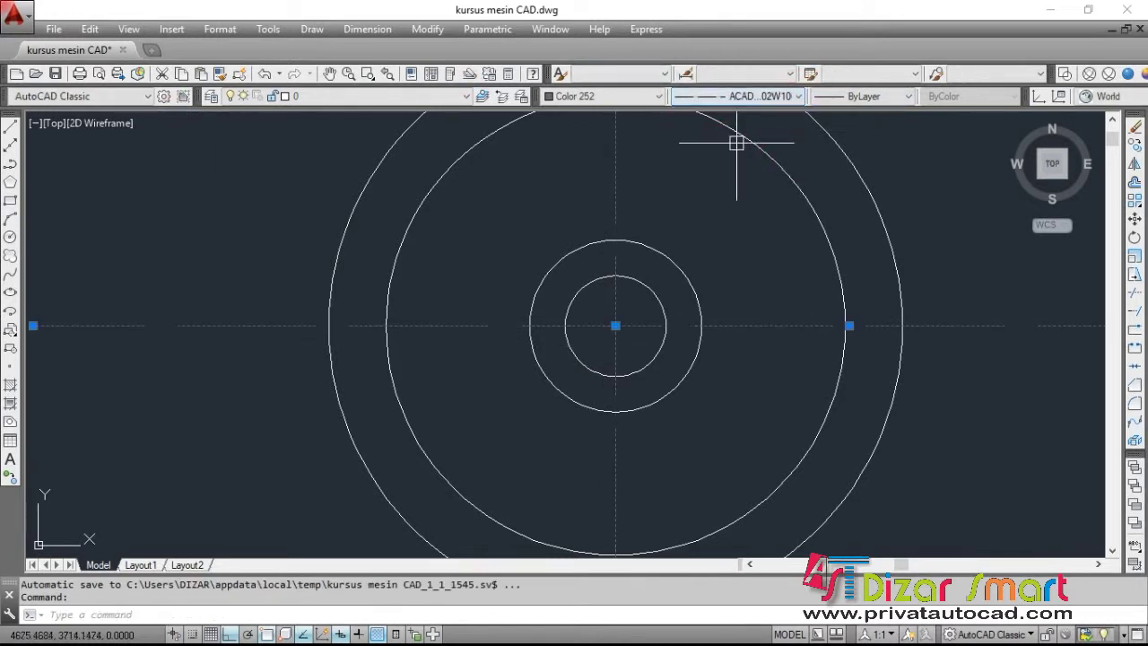
pyautogui.press('Escape')
pyautogui.scroll(-3, 705, 229)
pyautogui.scroll(-2, 846, 243)
pyautogui.scroll(2, 849, 210)
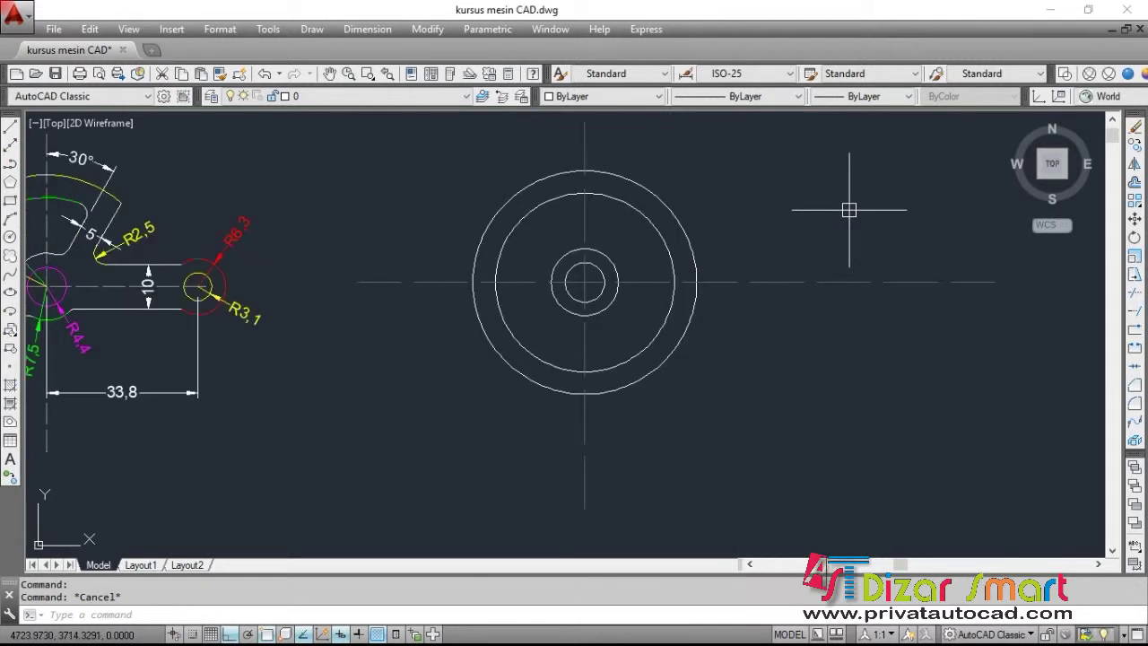
pyautogui.scroll(2, 627, 228)
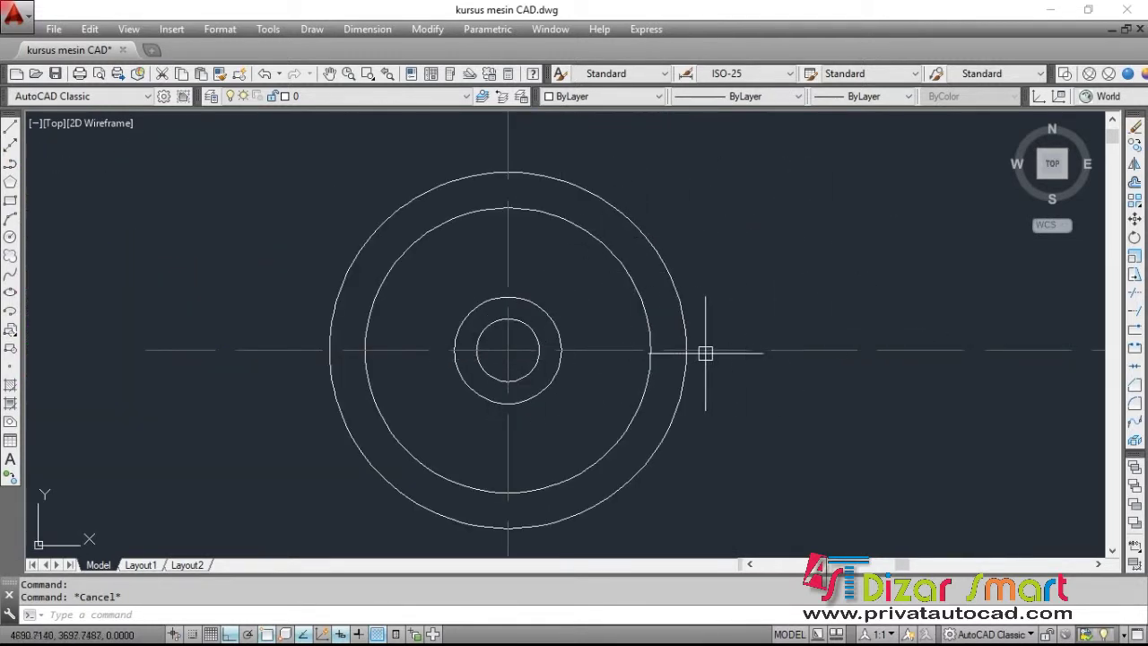
pyautogui.scroll(2, 487, 340)
pyautogui.scroll(2, 536, 328)
pyautogui.click(498, 331)
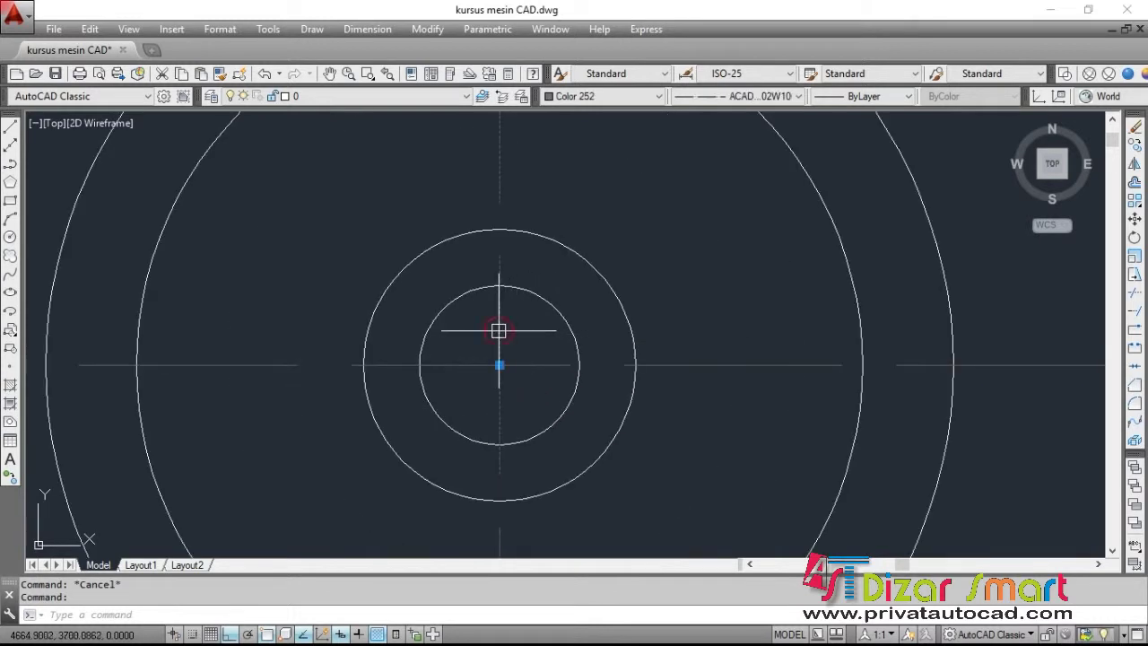
# Change the vertical centre line's linetype scale from 0.7 to 0.4 in Properties
pyautogui.rightClick(498, 331)
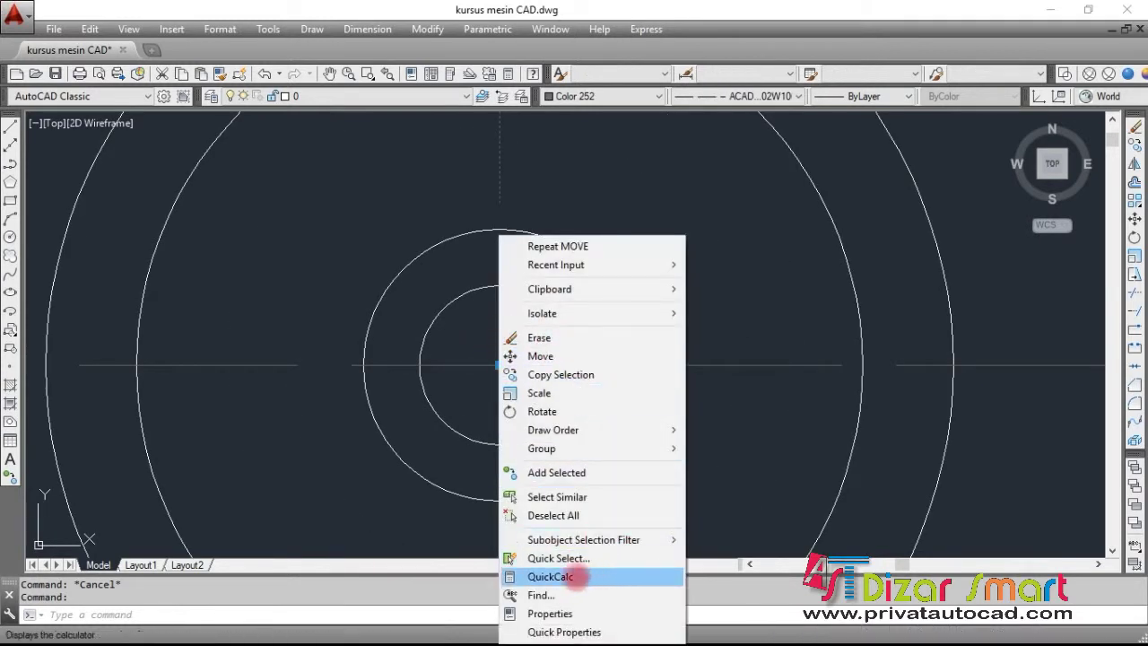
pyautogui.click(548, 613)
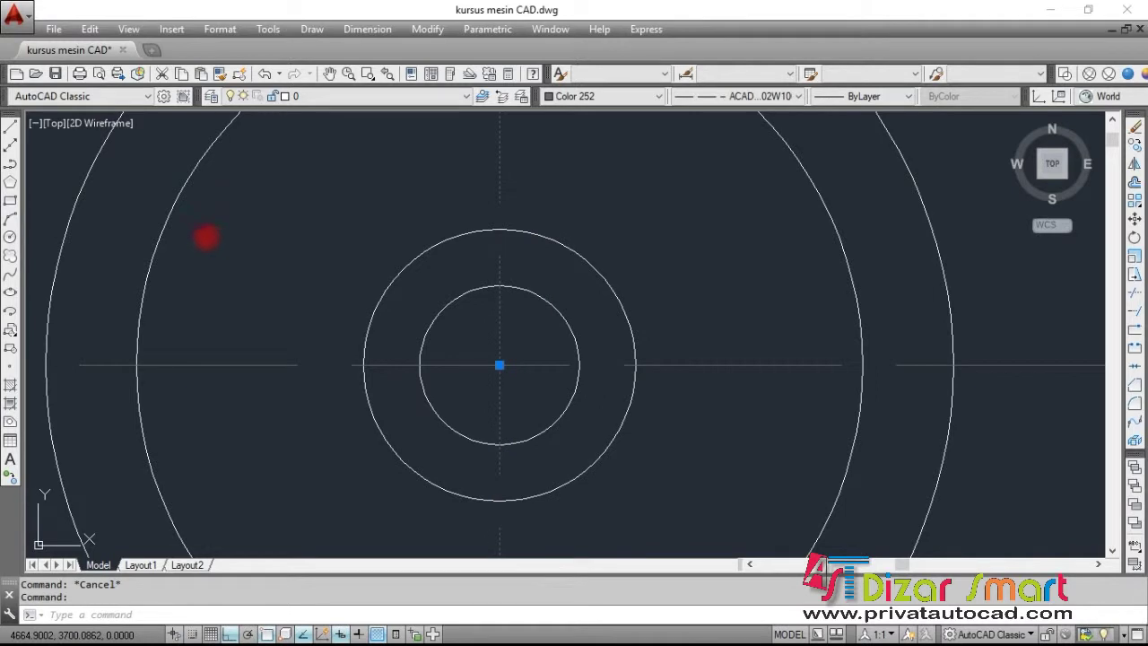
pyautogui.hotkey('ctrl', '1')
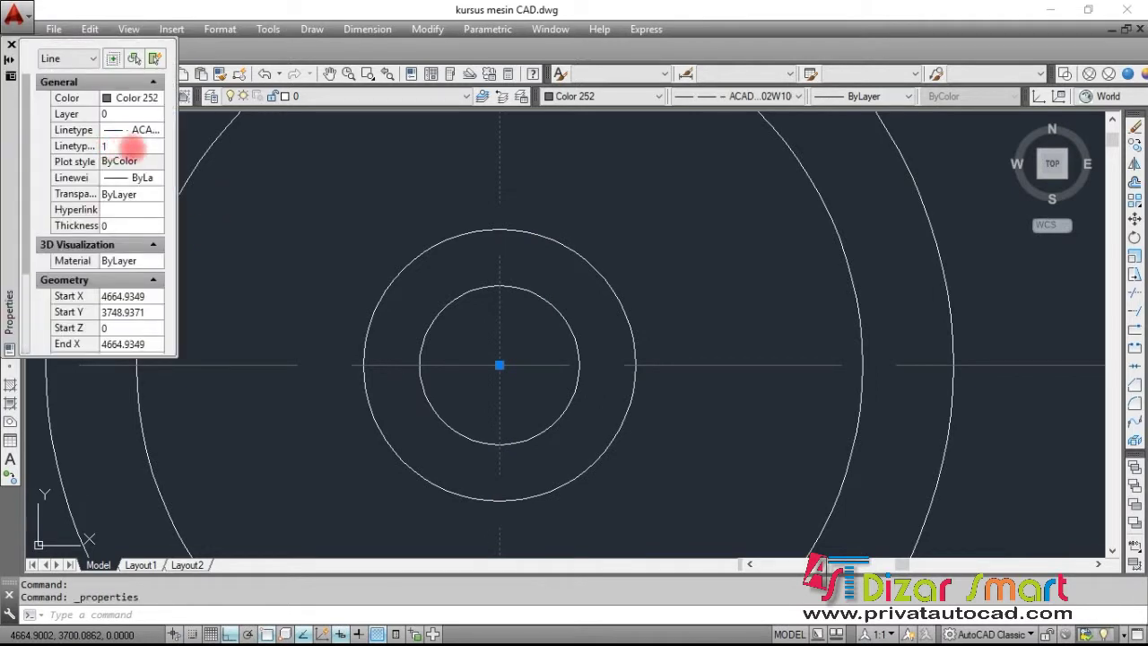
pyautogui.click(118, 143)
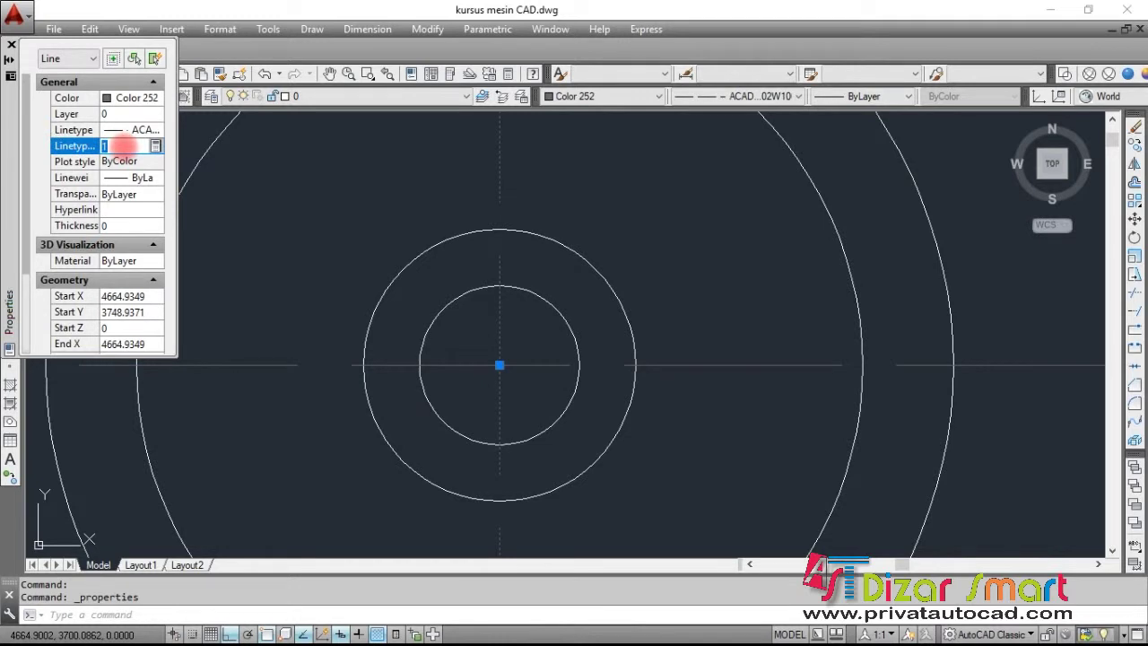
pyautogui.moveTo(124, 146); pyautogui.dragTo(93, 135)
pyautogui.write('0.7')
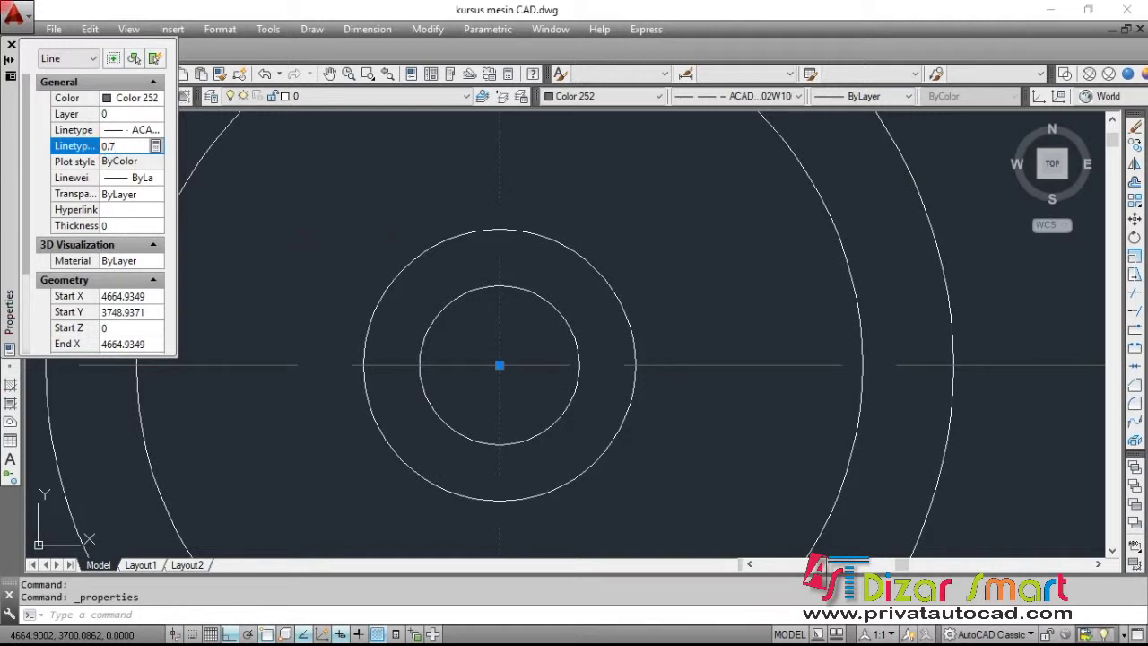
pyautogui.scroll(-4, 518, 315)
pyautogui.scroll(-2, 581, 292)
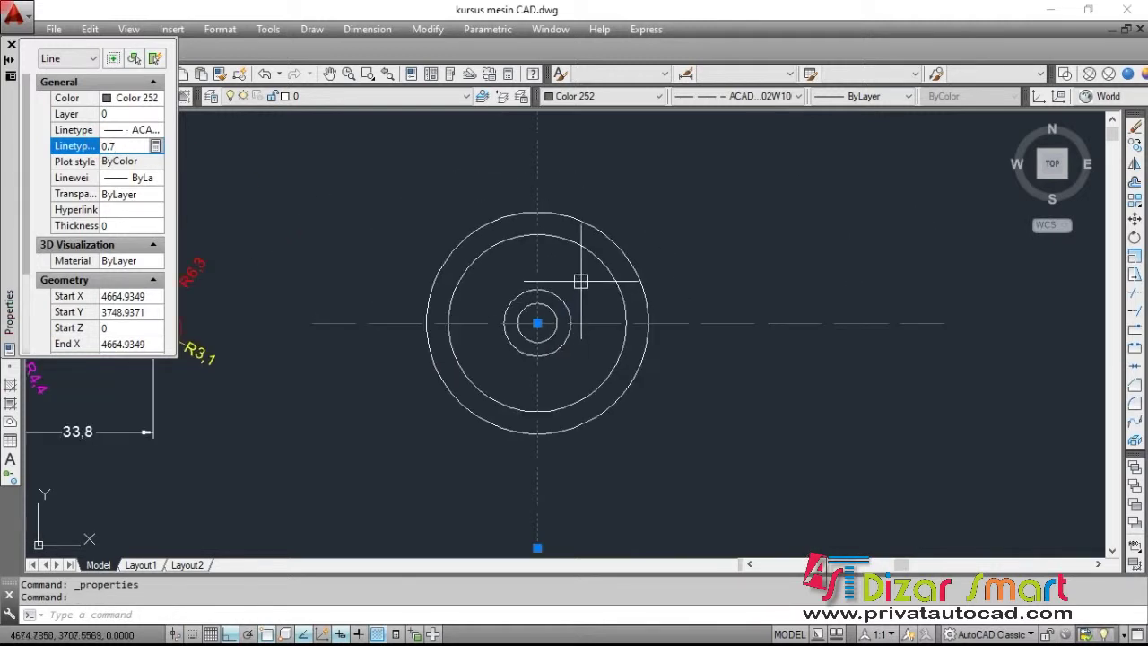
pyautogui.moveTo(79, 146); pyautogui.dragTo(119, 145)
pyautogui.write('0.4')
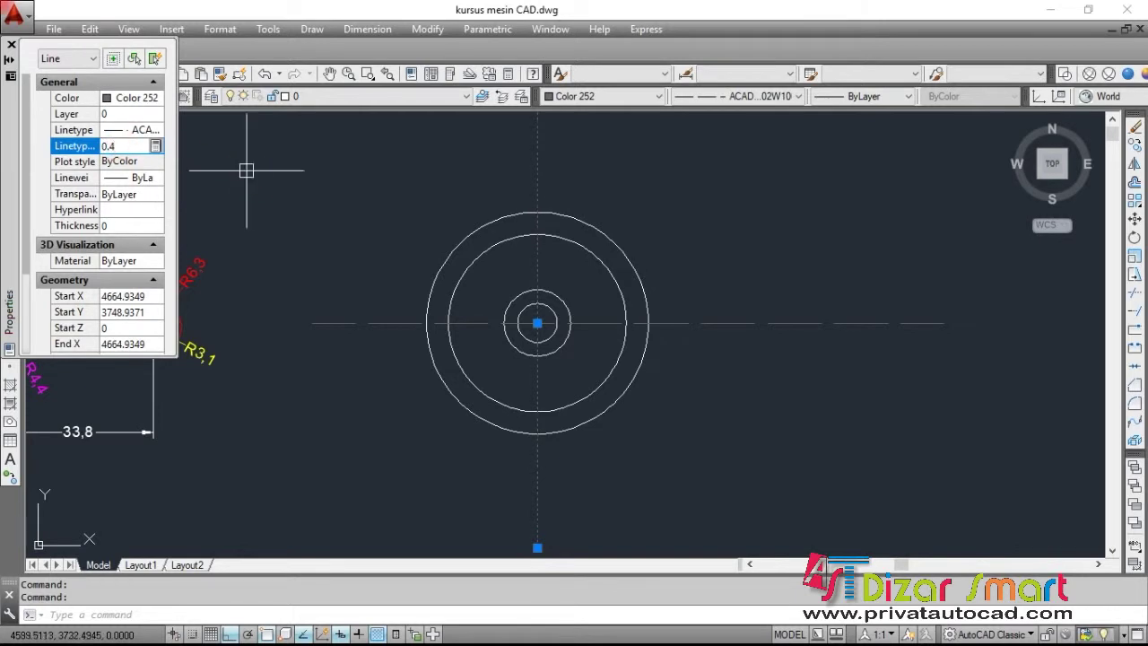
pyautogui.press('Escape')
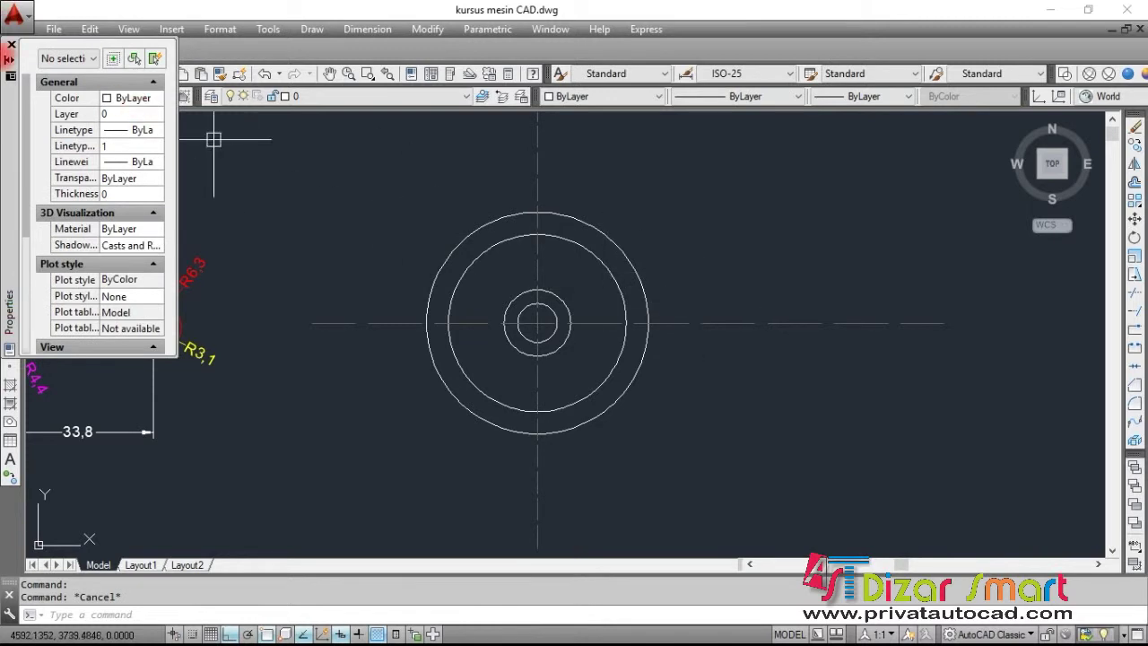
pyautogui.click(11, 44)
# Use MATCHPROP to copy the vertical centre line's style onto the horizontal one
pyautogui.scroll(4, 562, 310)
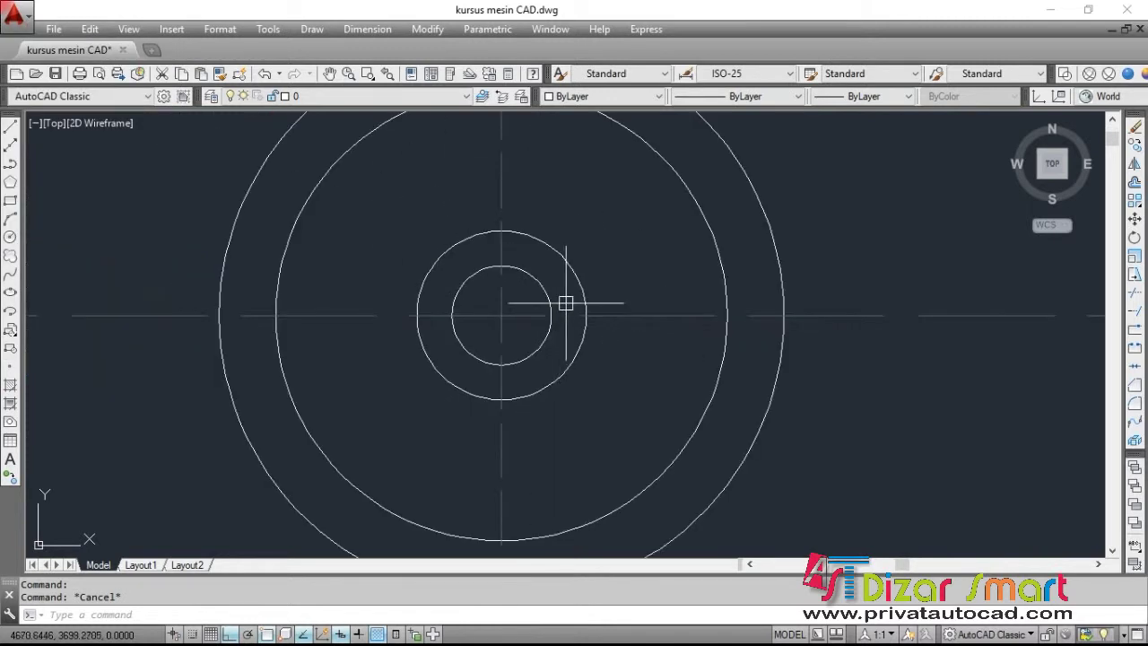
pyautogui.write('ma')
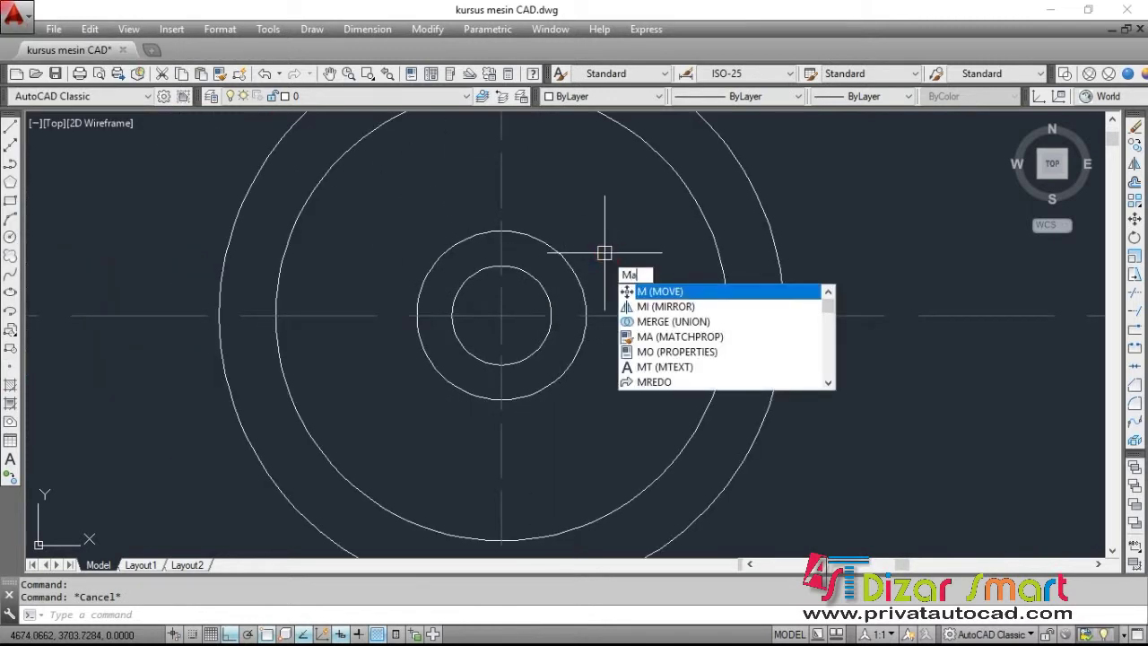
pyautogui.press('Return')
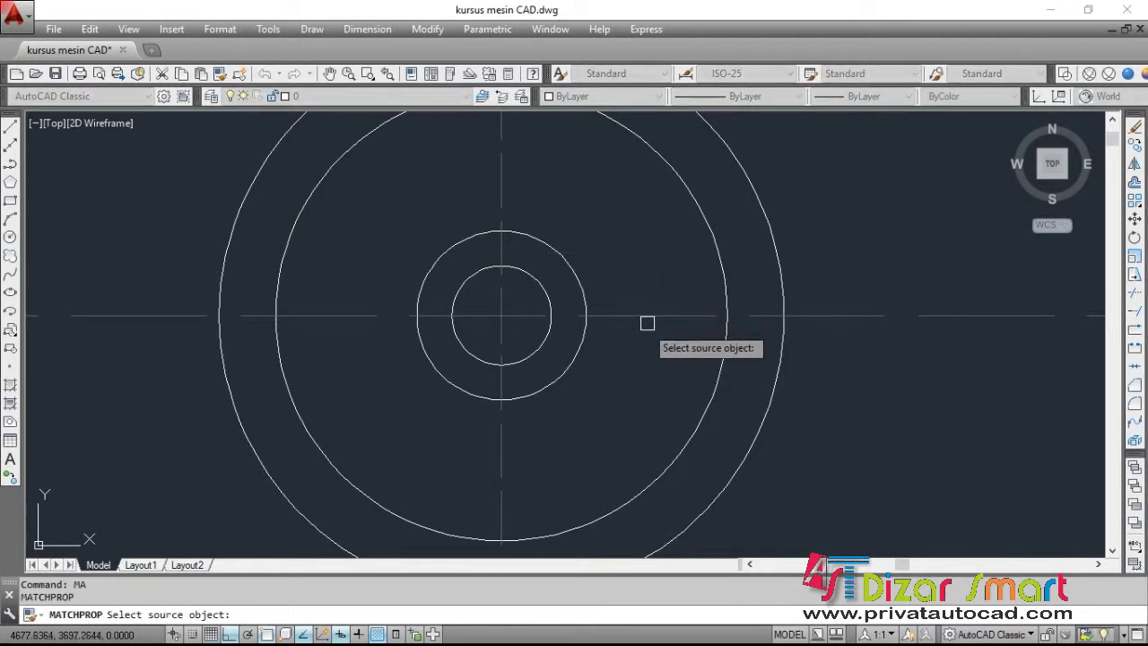
pyautogui.click(498, 308)
pyautogui.click(655, 314)
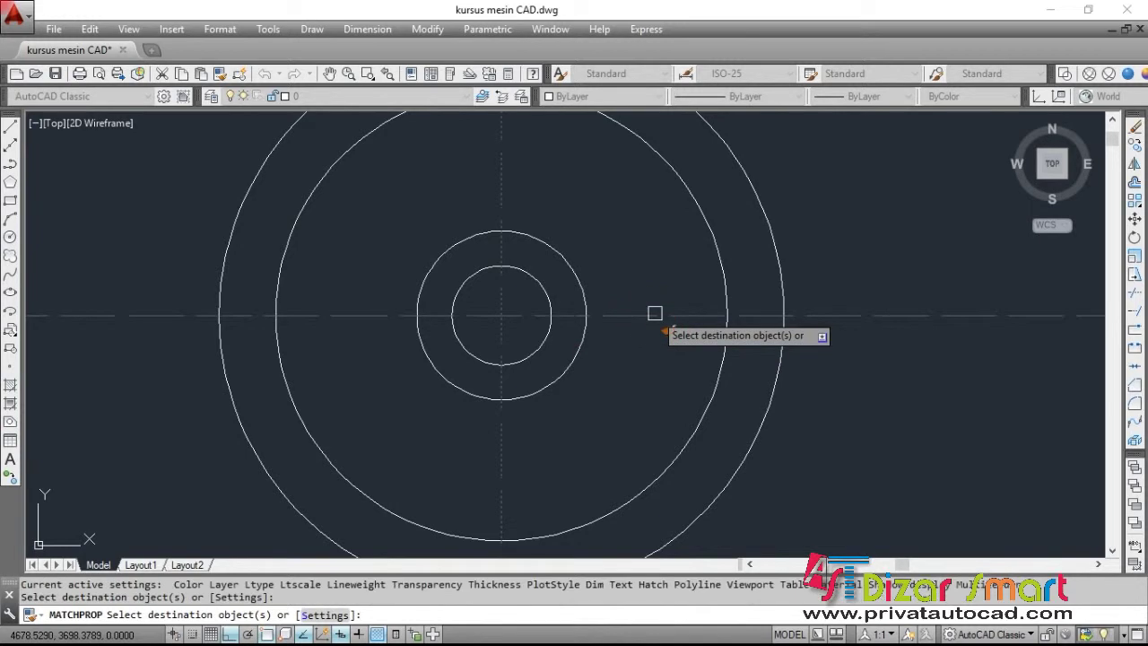
pyautogui.press('Escape')
pyautogui.scroll(-2, 655, 314)
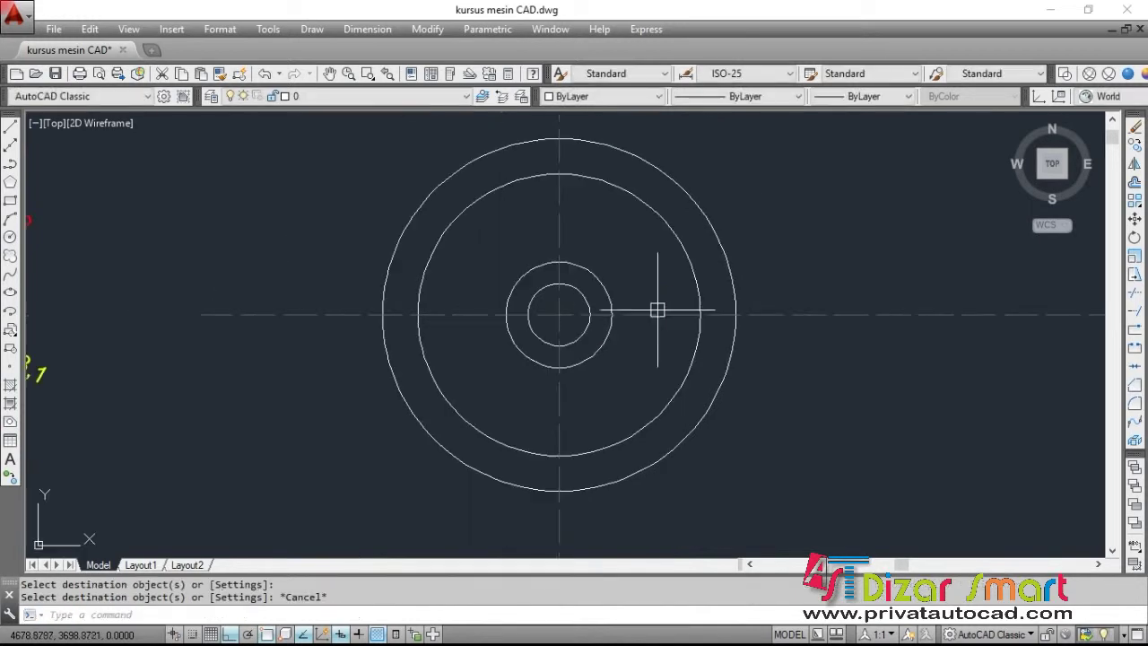
pyautogui.scroll(-2, 662, 305)
pyautogui.moveTo(536, 300); pyautogui.dragTo(622, 309, button='middle')
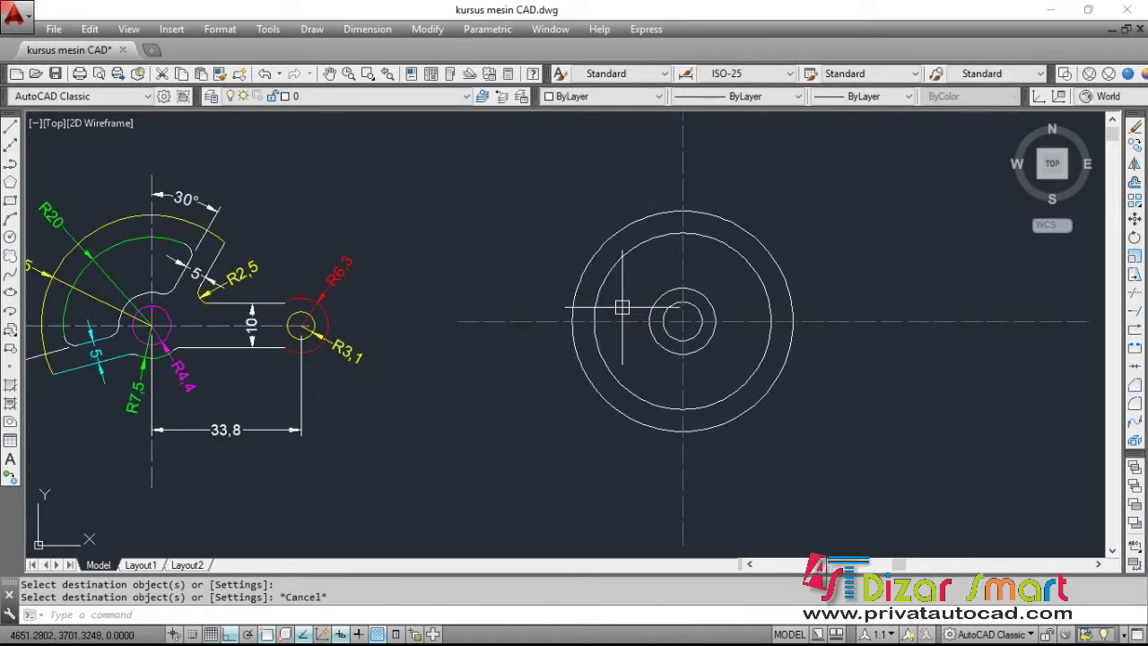
pyautogui.moveTo(543, 318); pyautogui.dragTo(584, 315, button='middle')
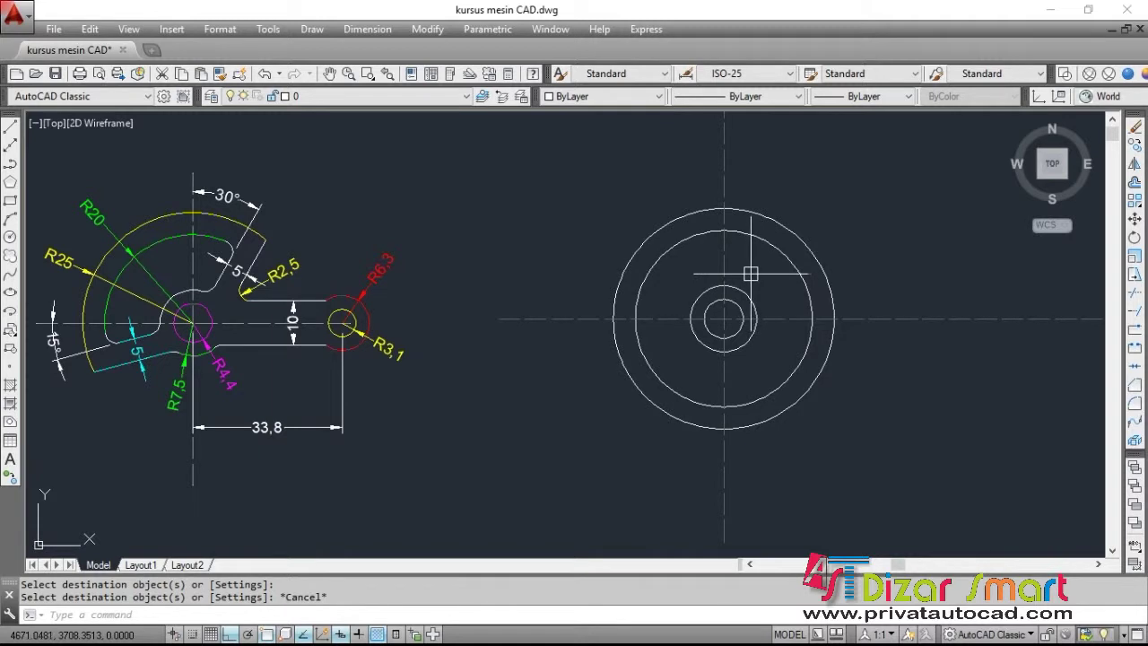
# Draw a vertical line from the circles' centre straight up past the circles
pyautogui.write('l')
pyautogui.press('Return')
pyautogui.scroll(2, 740, 301)
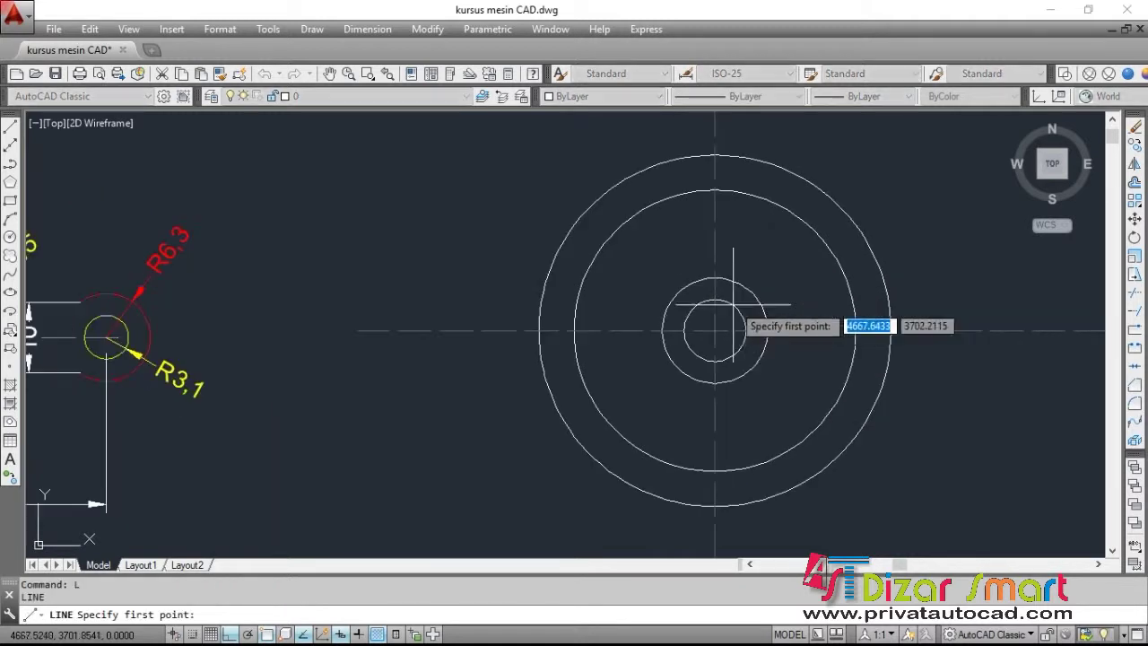
pyautogui.click(715, 331)
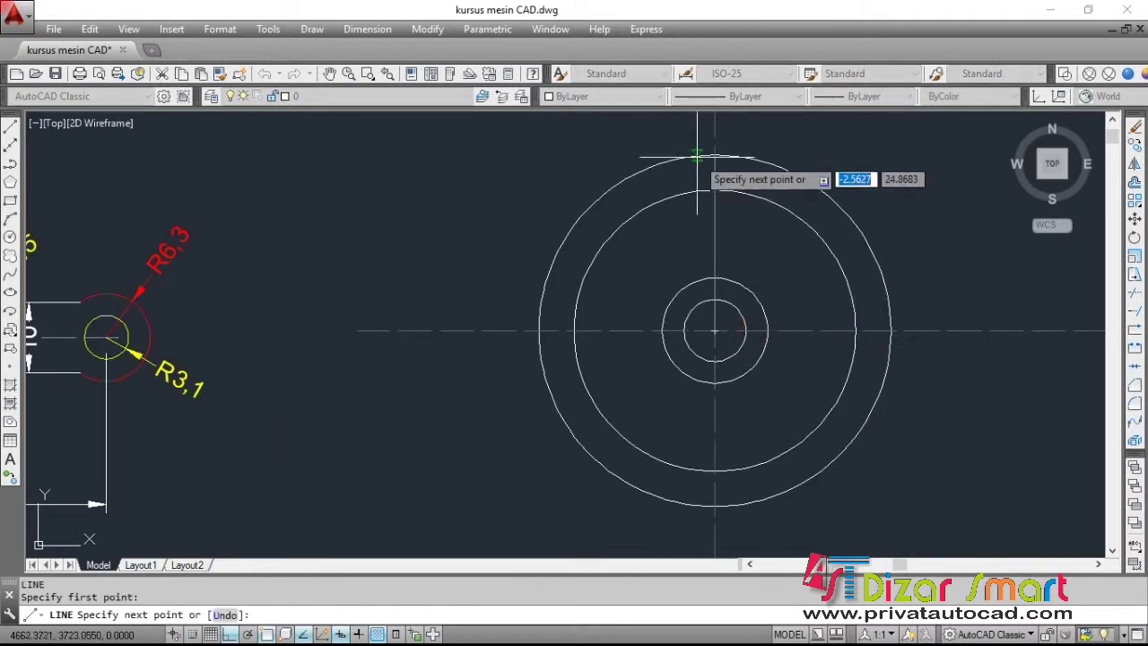
pyautogui.moveTo(714, 142); pyautogui.dragTo(696, 219, button='middle')
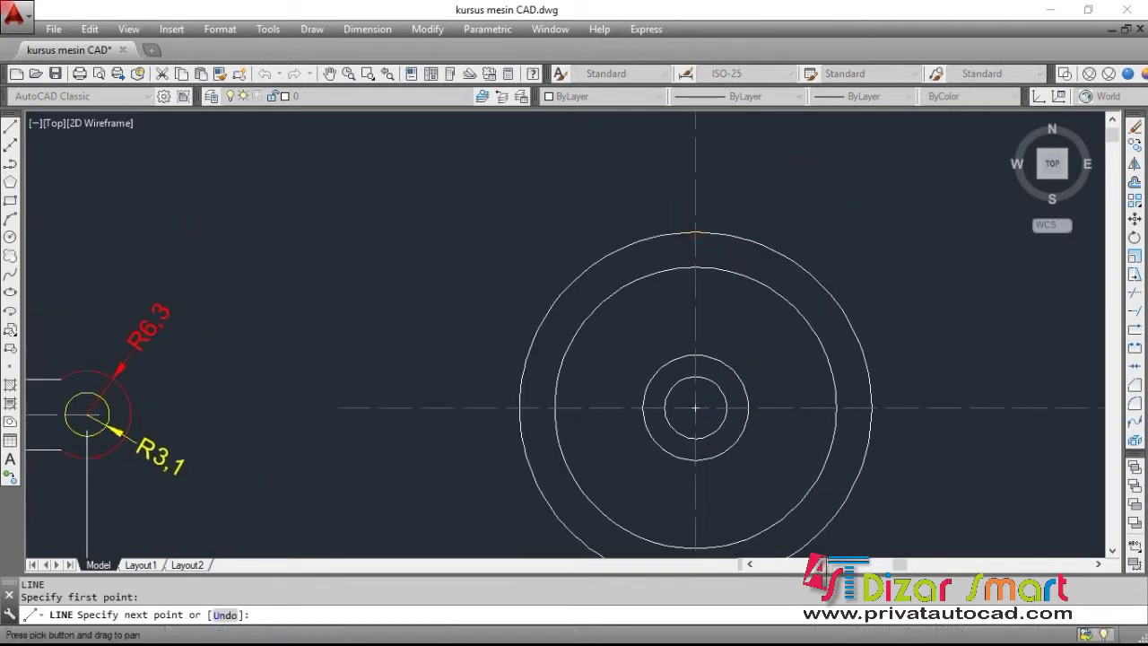
pyautogui.click(696, 191)
pyautogui.press('Escape')
pyautogui.click(696, 321)
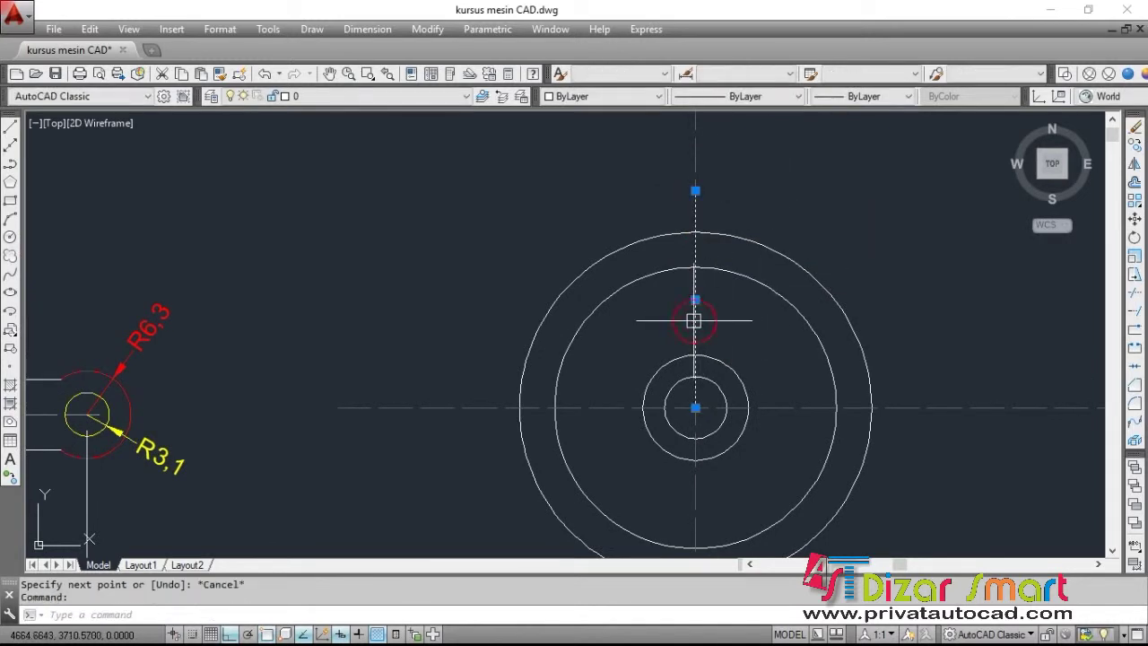
pyautogui.press('Escape')
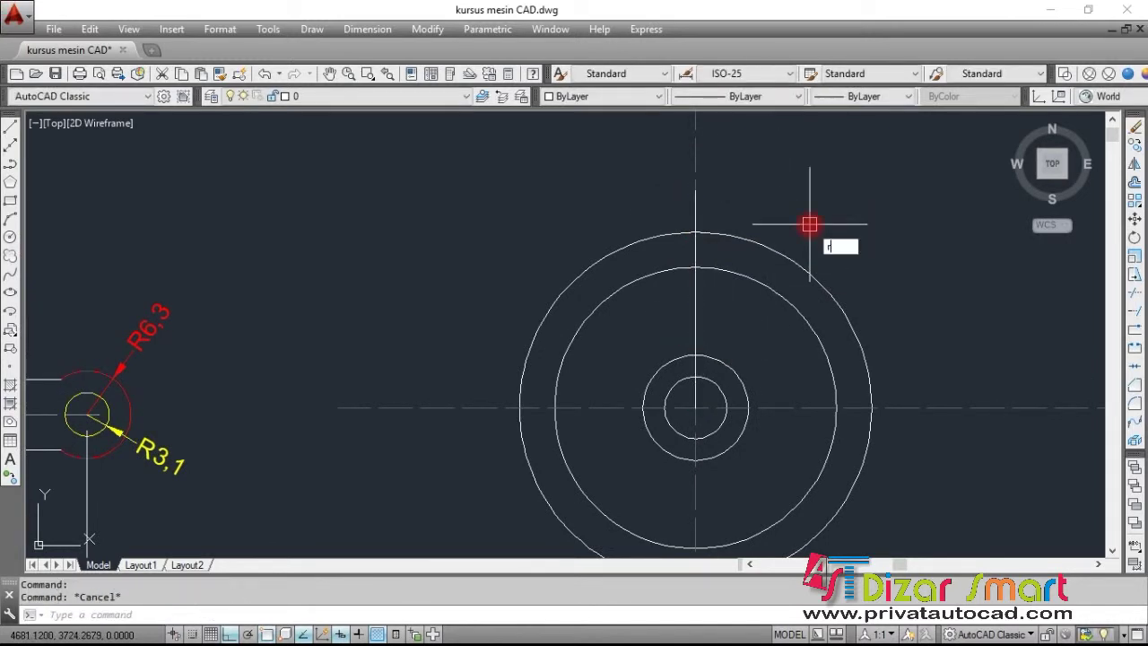
# Rotate the vertical line -30 degrees about the circles' centre
pyautogui.write('o')
pyautogui.press('Return')
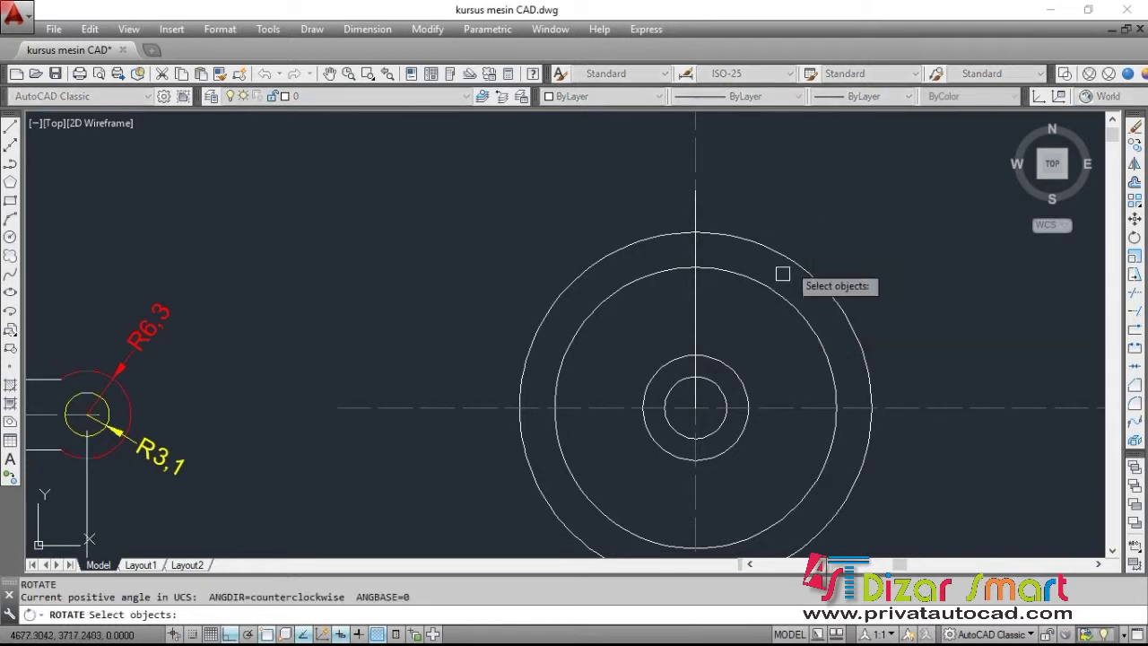
pyautogui.click(698, 296)
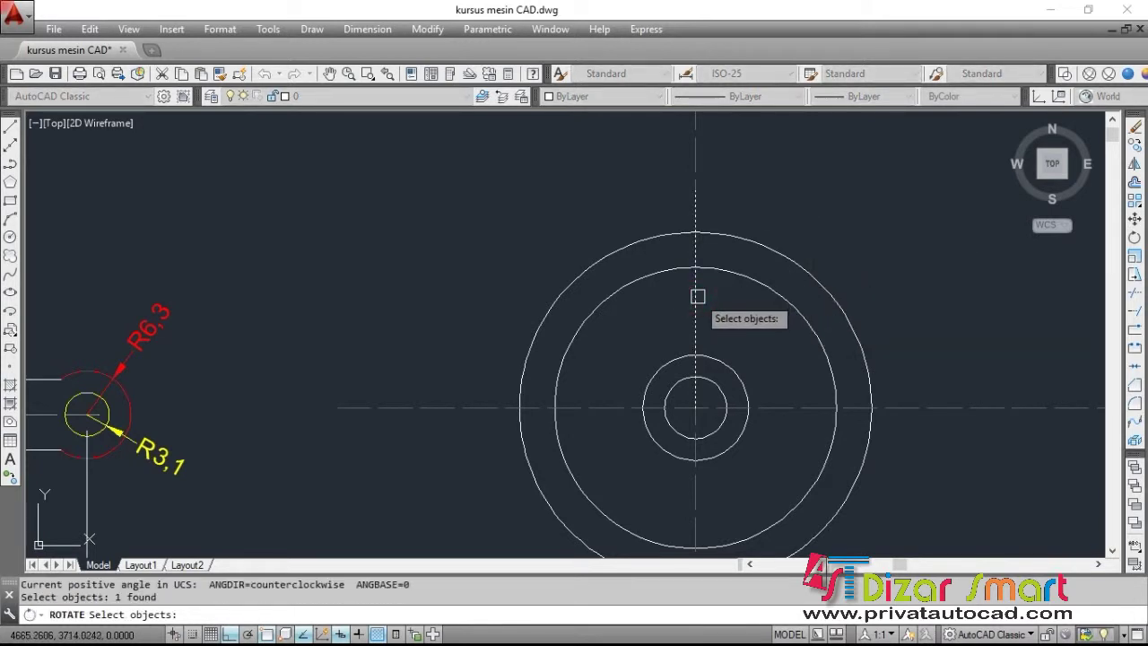
pyautogui.press('Return')
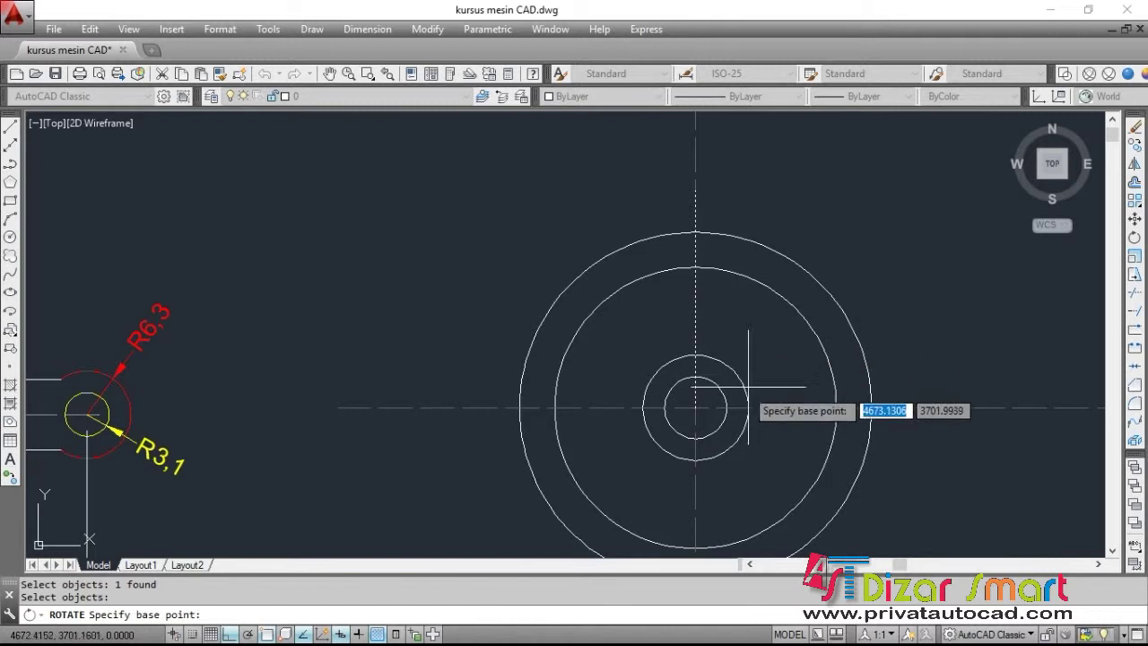
pyautogui.scroll(2, 695, 413)
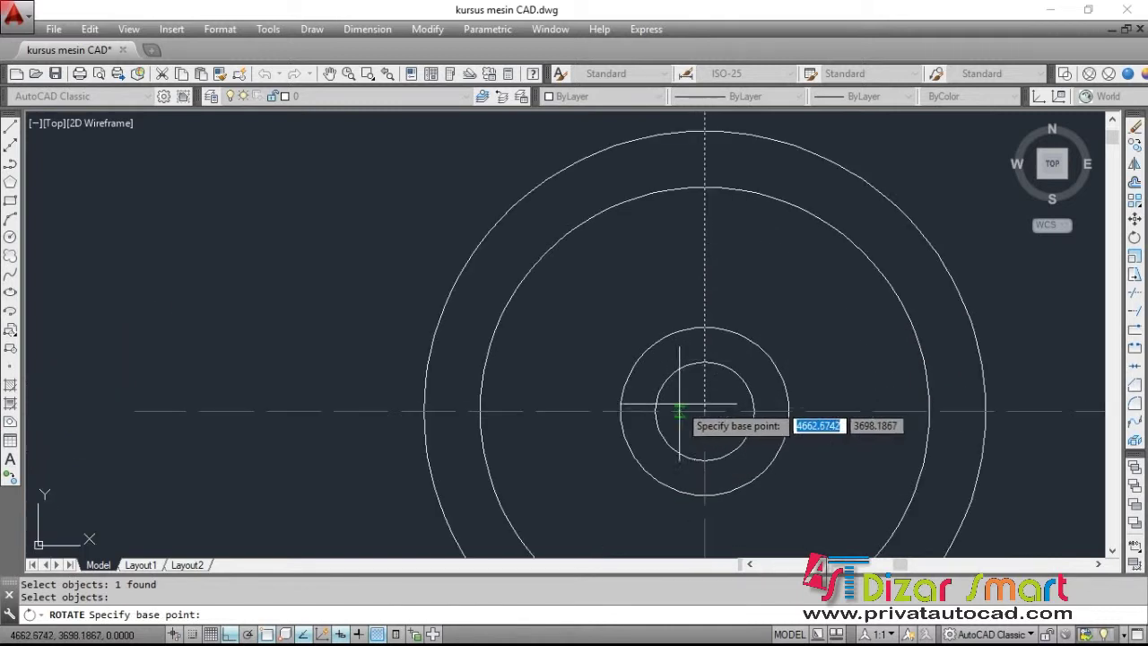
pyautogui.click(704, 410)
pyautogui.scroll(-3, 704, 411)
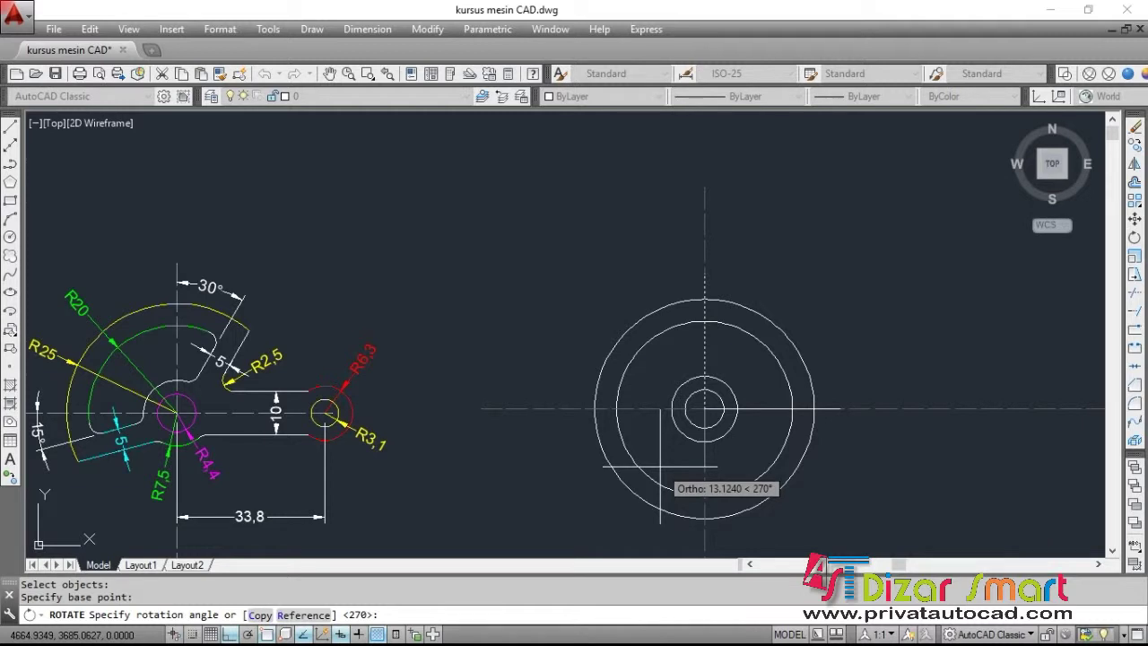
pyautogui.write('-30')
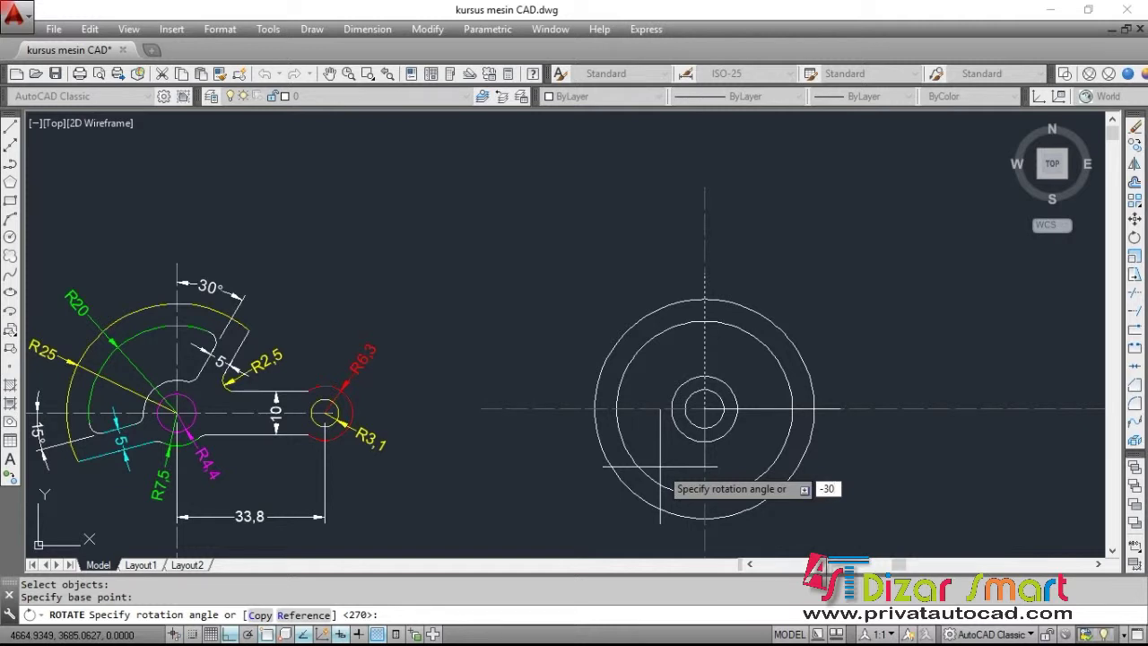
pyautogui.press('Return')
# Draw a second line from the circles' centre straight down below the circles
pyautogui.moveTo(792, 354); pyautogui.dragTo(887, 298, button='middle')
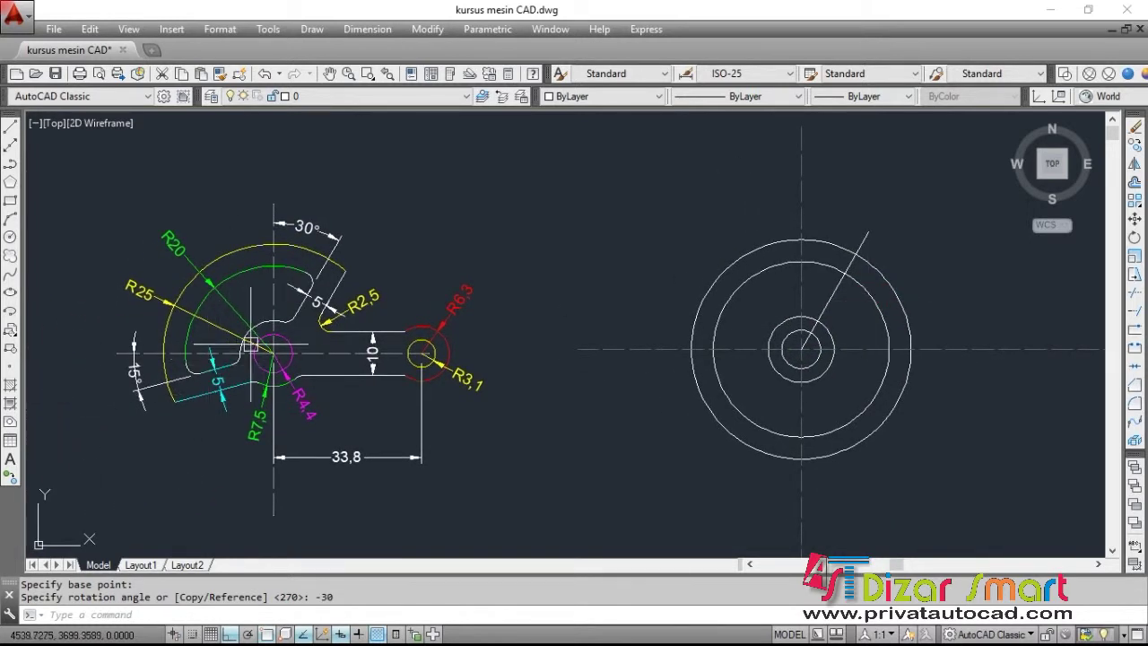
pyautogui.scroll(2, 801, 341)
pyautogui.scroll(2, 830, 332)
pyautogui.moveTo(826, 314); pyautogui.dragTo(845, 290, button='middle')
pyautogui.write('l')
pyautogui.press('Return')
pyautogui.click(814, 289)
pyautogui.scroll(-2, 814, 289)
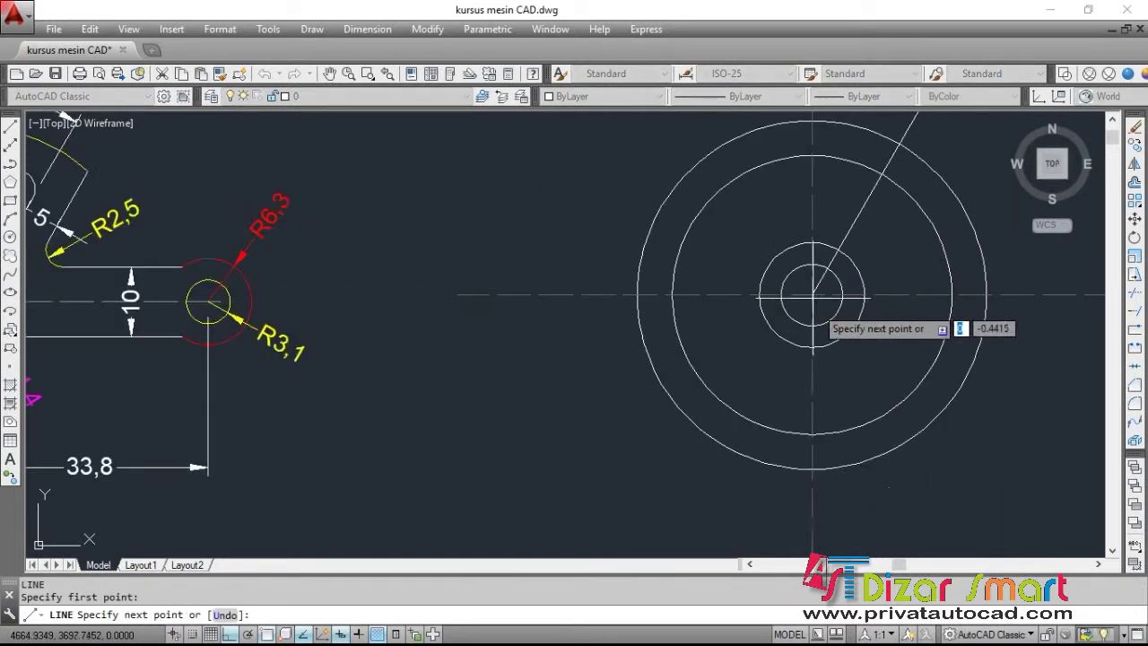
pyautogui.click(812, 508)
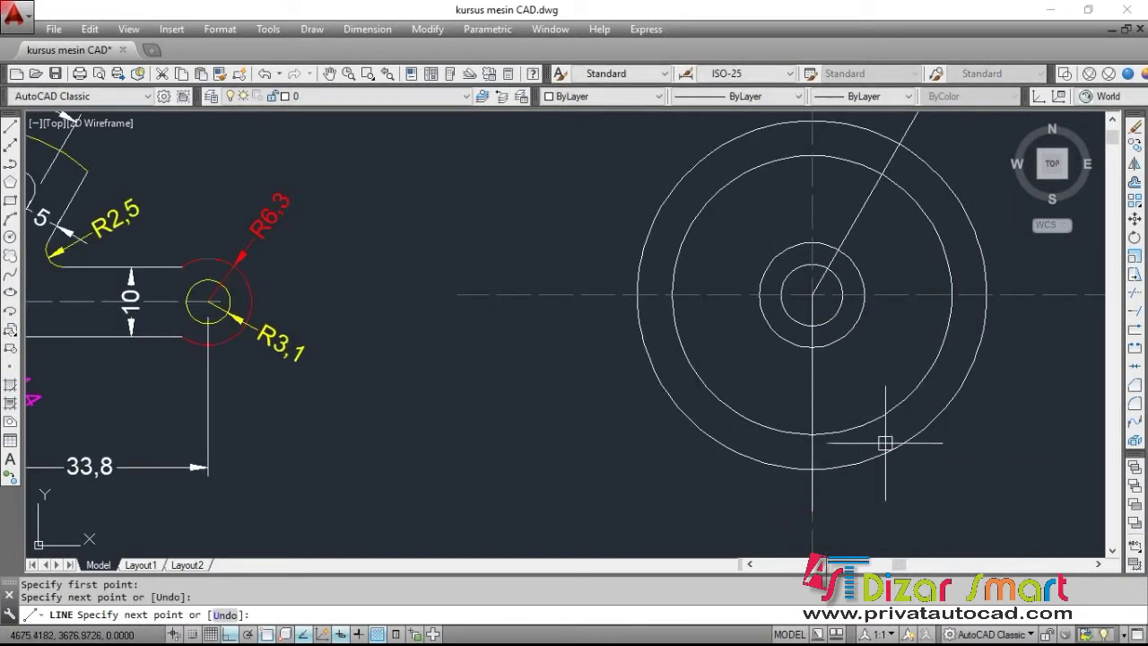
pyautogui.press('Escape')
# Rotate the downward line -15 degrees about the circles' centre
pyautogui.click(812, 399)
pyautogui.write('o')
pyautogui.press('Return')
pyautogui.click(812, 294)
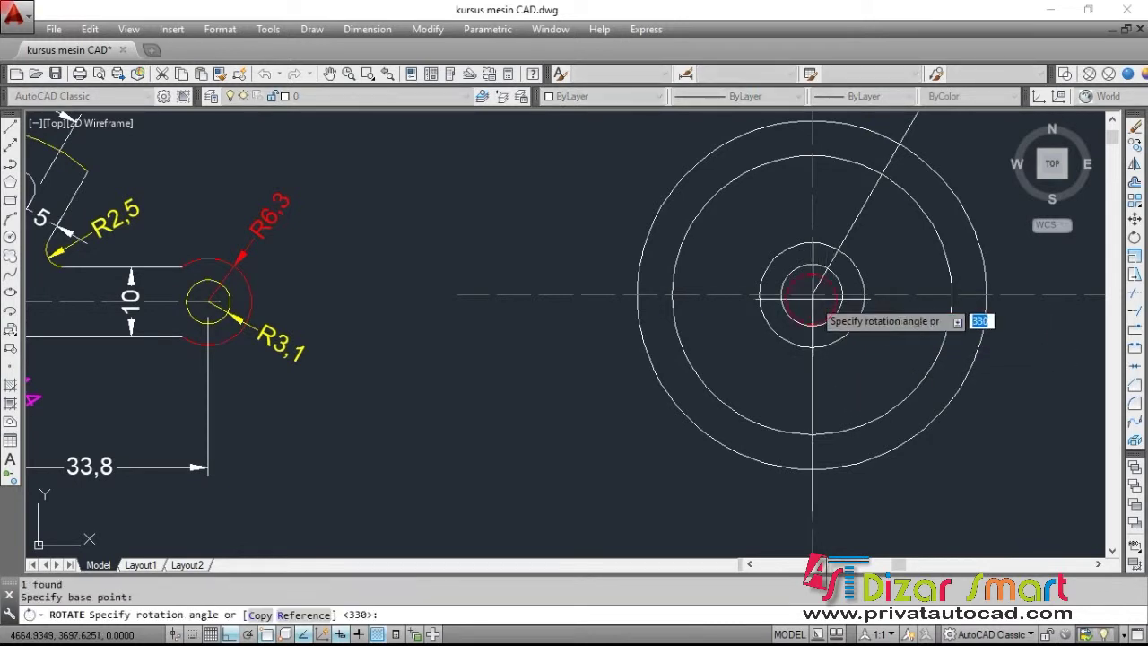
pyautogui.write('-1')
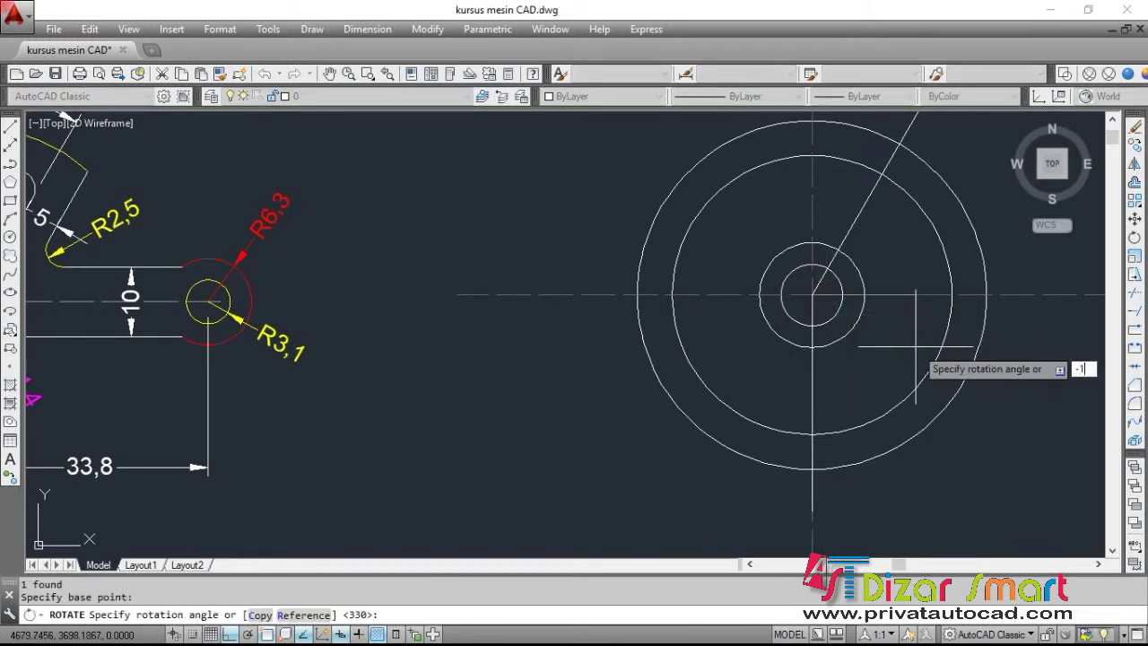
pyautogui.press('Return')
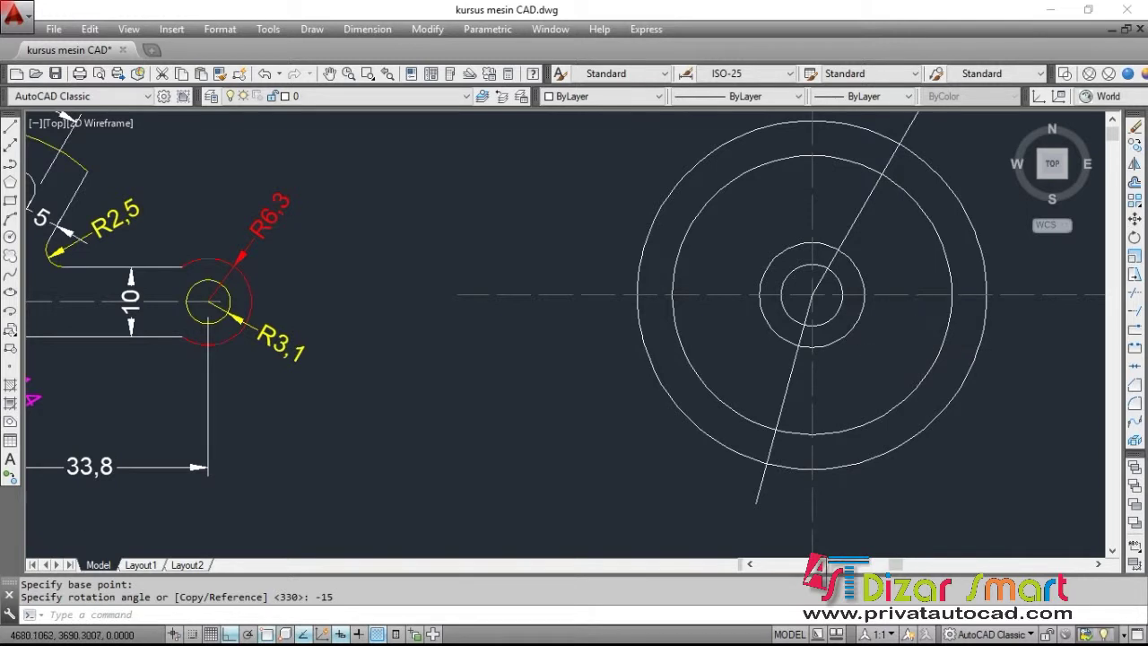
pyautogui.scroll(-2, 918, 350)
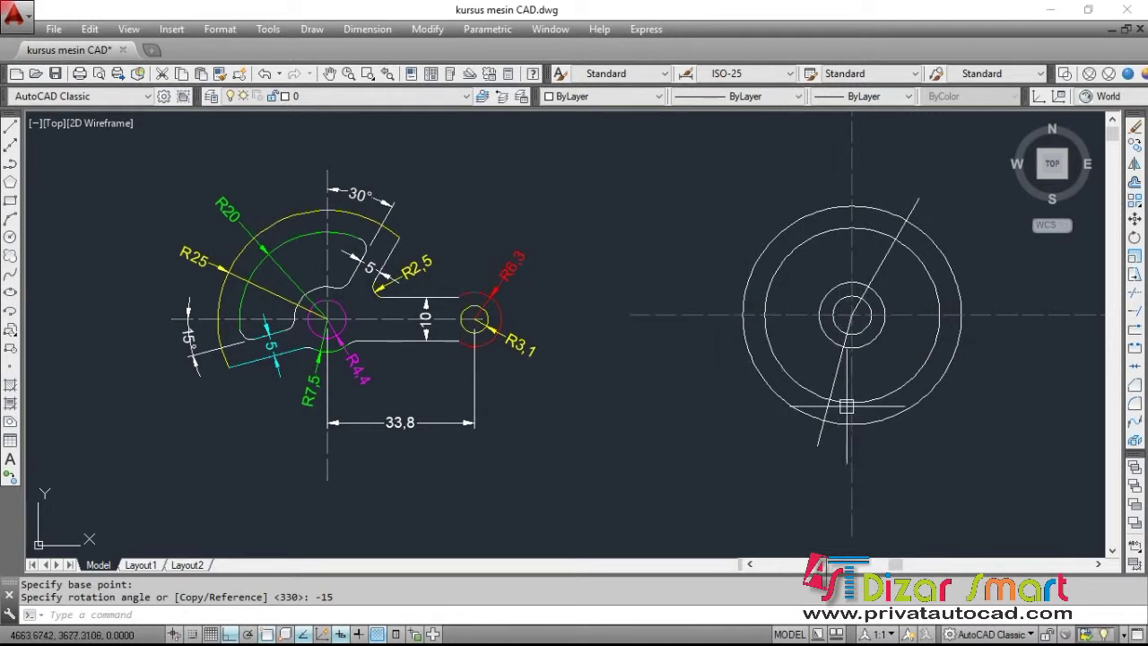
pyautogui.press('Return')
pyautogui.scroll(2, 861, 366)
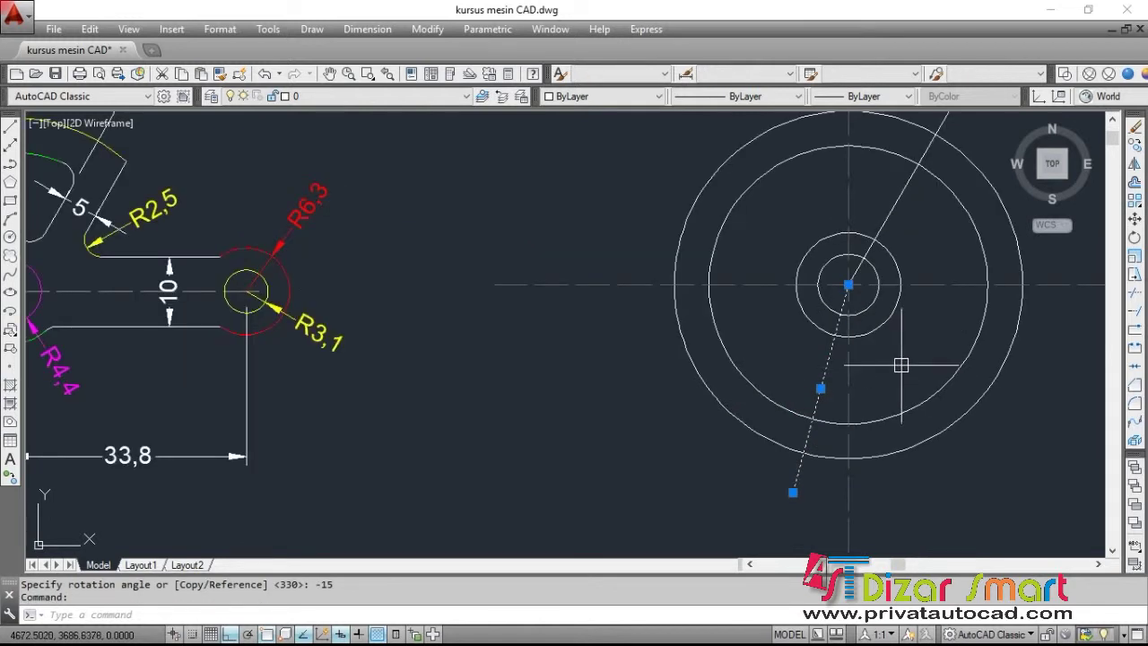
# Rotate the chosen line again about the circles' centre to its new angle
pyautogui.write('o')
pyautogui.press('Return')
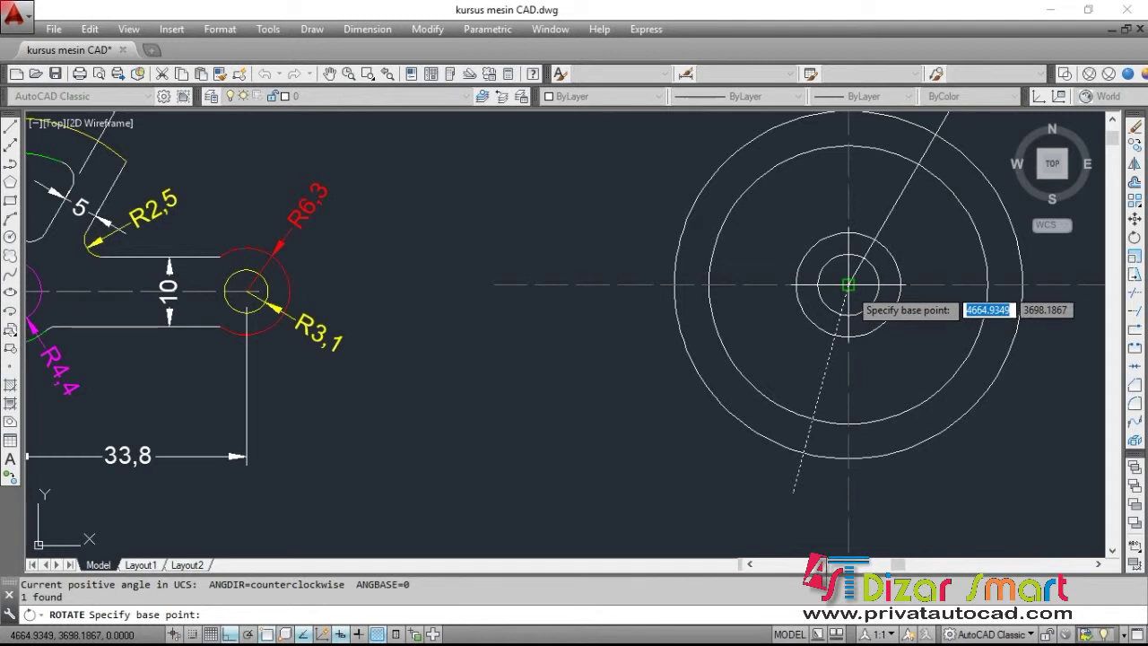
pyautogui.click(847, 285)
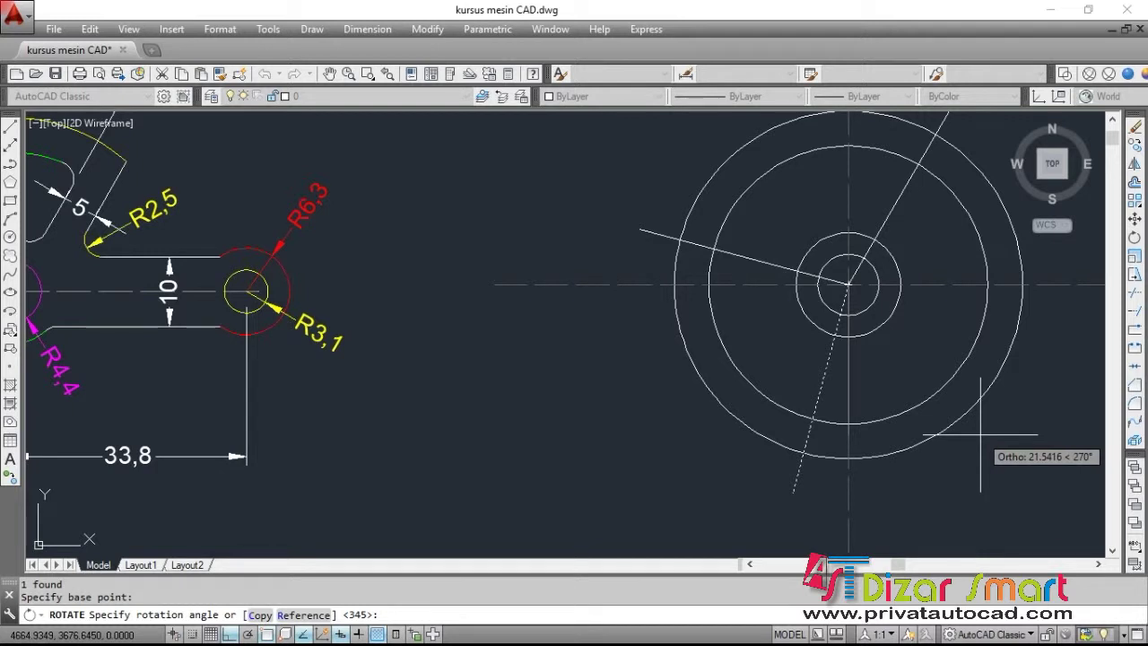
pyautogui.click(980, 435)
# Mirror the rotated line about a horizontal axis through the circles' centre, keeping the source
pyautogui.click(789, 253)
pyautogui.click(762, 263)
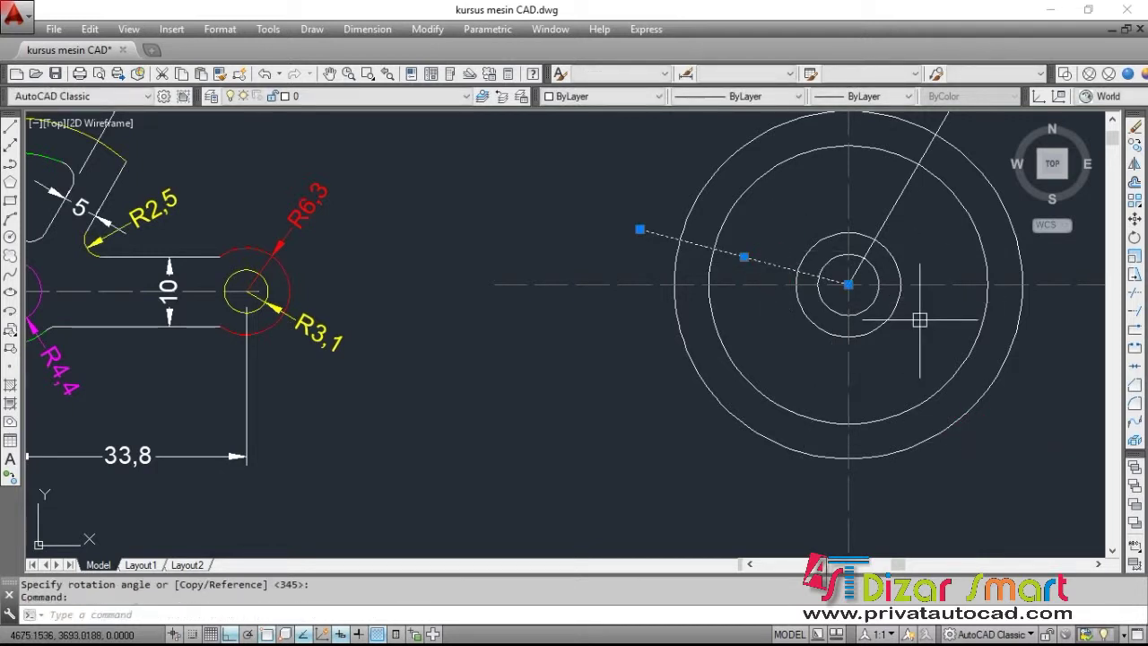
pyautogui.write('mi')
pyautogui.press('Return')
pyautogui.click(849, 284)
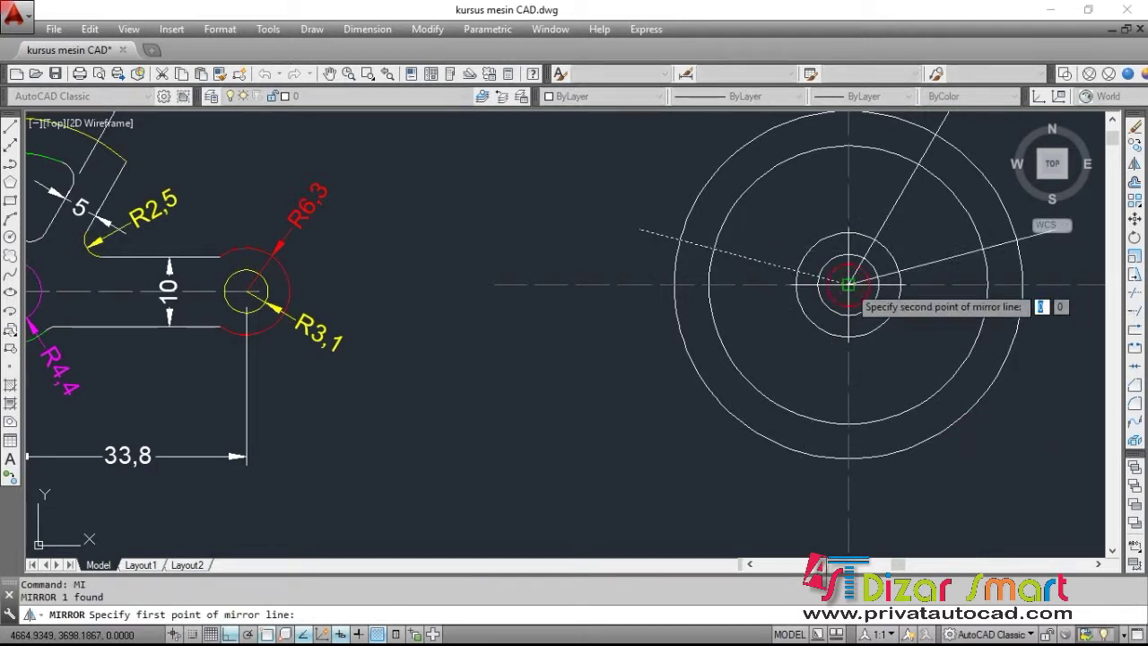
pyautogui.click(943, 285)
pyautogui.press('Return')
# Erase the original rotated line
pyautogui.click(756, 259)
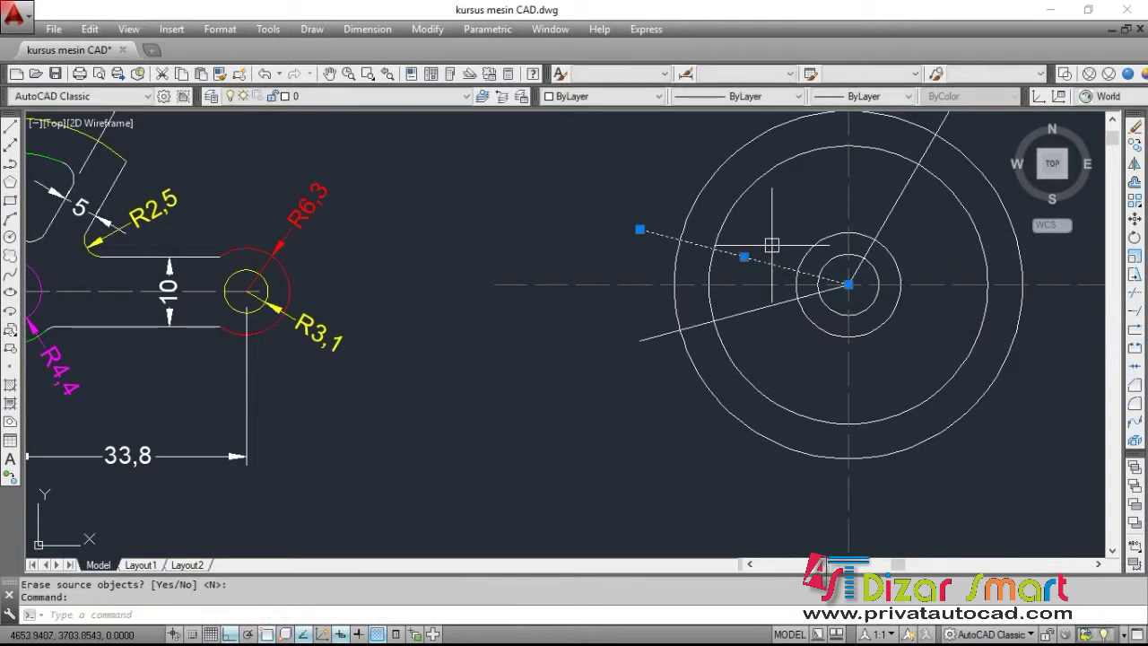
pyautogui.write('e')
pyautogui.press('Return')
pyautogui.scroll(-1, 781, 269)
pyautogui.scroll(-2, 789, 297)
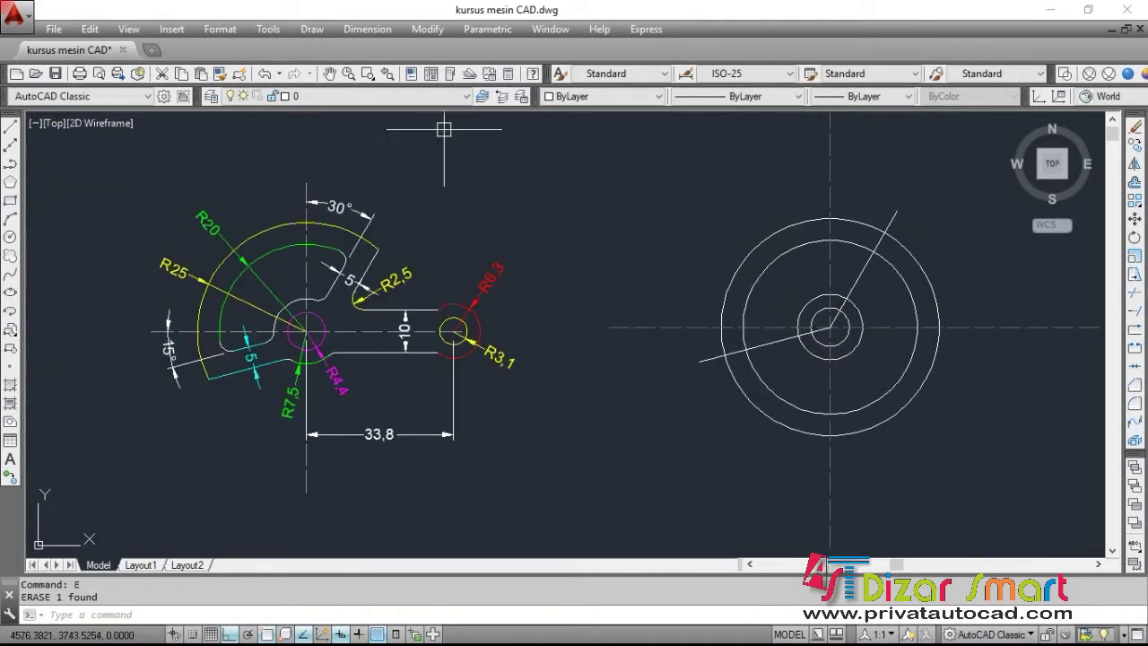
pyautogui.click(368, 29)
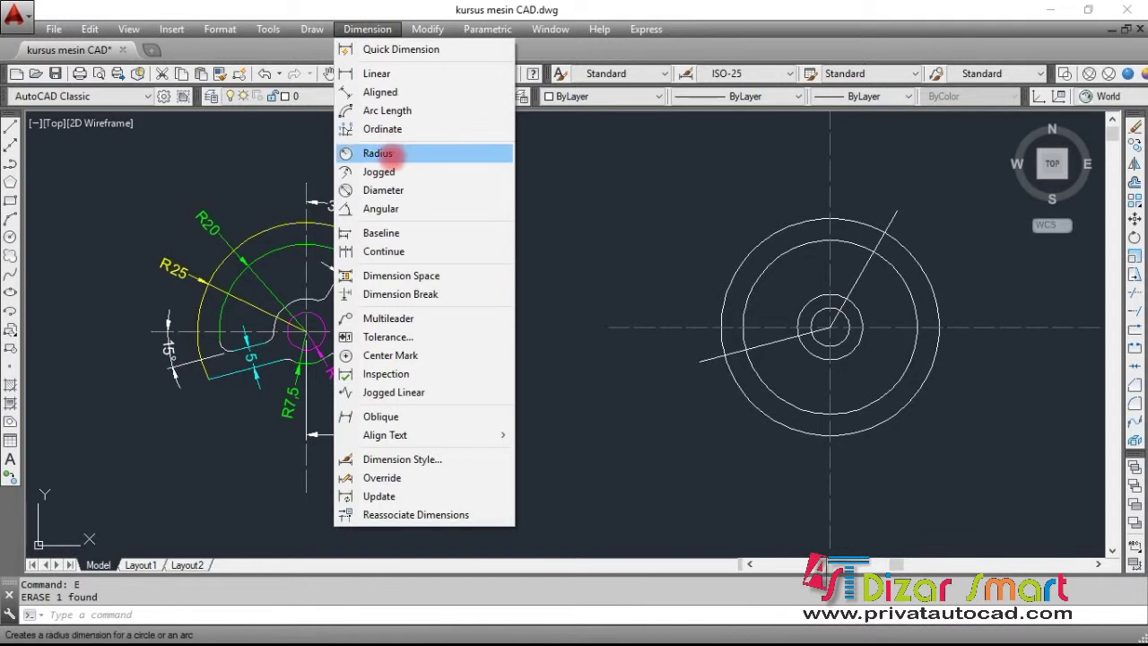
# Add a 15° angular dimension between the horizontal centre line and the lower radial line
pyautogui.click(380, 208)
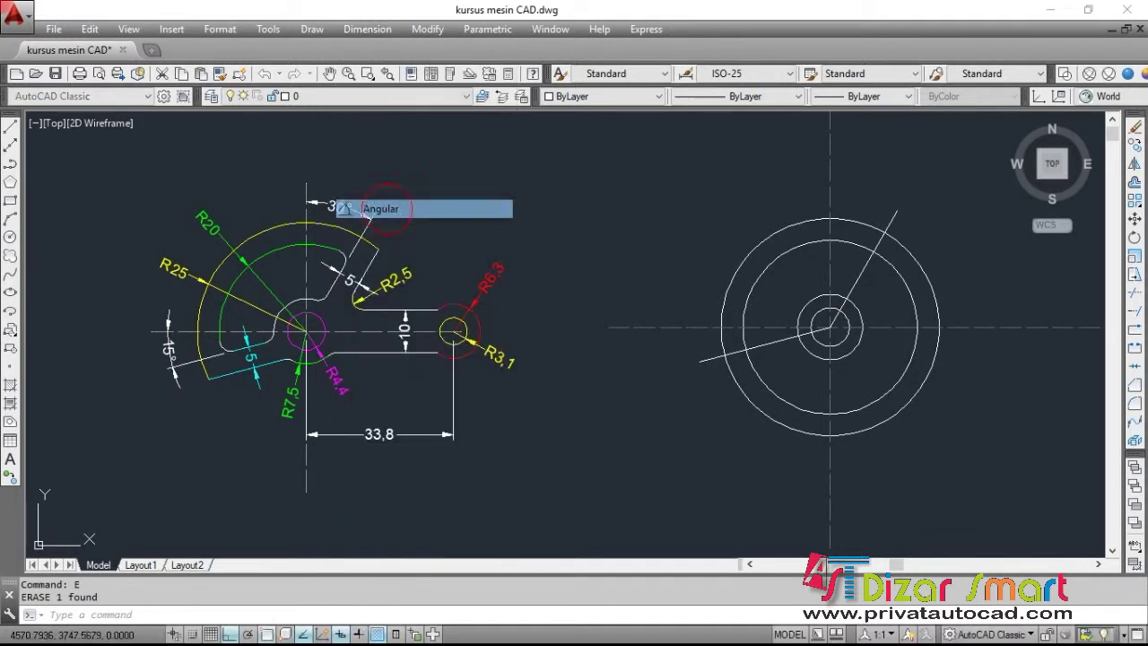
pyautogui.scroll(2, 806, 319)
pyautogui.click(743, 326)
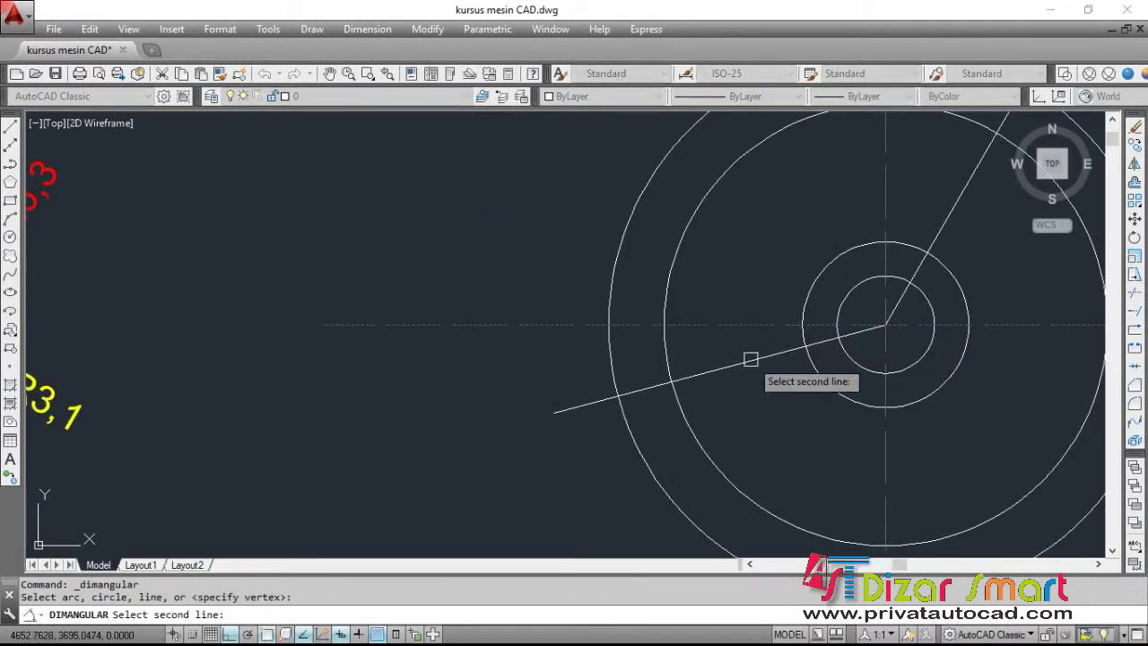
pyautogui.click(751, 360)
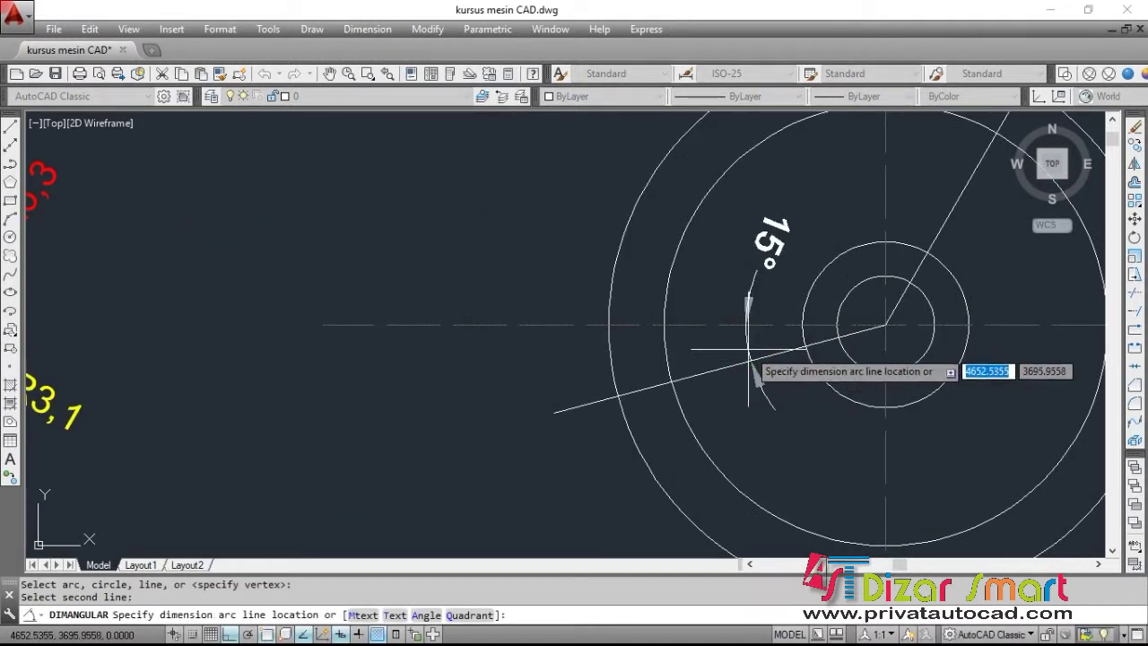
pyautogui.click(558, 389)
pyautogui.moveTo(558, 389); pyautogui.dragTo(433, 500, button='middle')
# Add a 30° angular dimension between the vertical centre line and the upper radial line
pyautogui.press('Return')
pyautogui.click(884, 226)
pyautogui.click(762, 186)
pyautogui.moveTo(852, 124); pyautogui.dragTo(833, 184, button='middle')
pyautogui.click(825, 197)
pyautogui.scroll(-3, 772, 238)
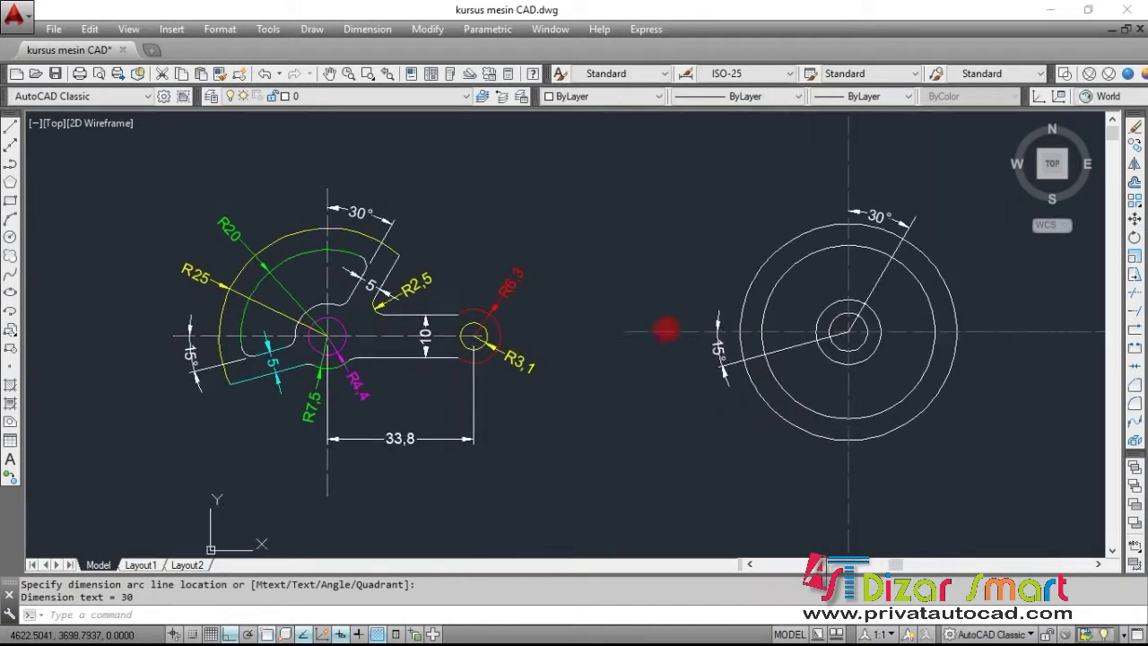
pyautogui.scroll(3, 337, 325)
pyautogui.moveTo(411, 367); pyautogui.dragTo(421, 453, button='middle')
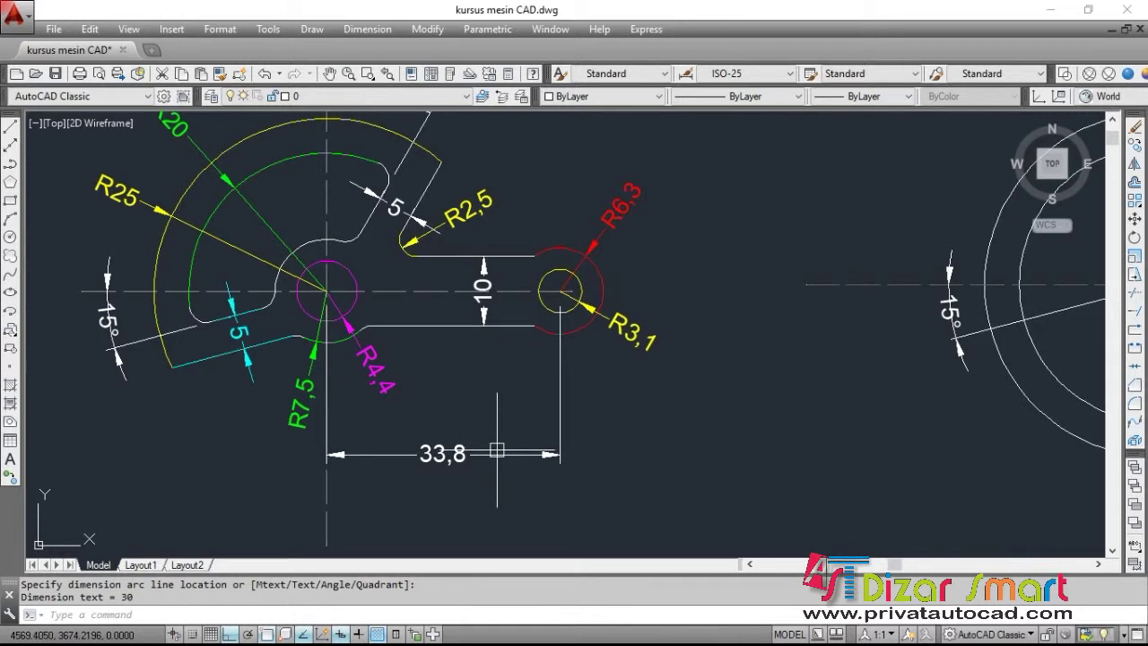
pyautogui.scroll(-2, 308, 422)
pyautogui.scroll(1, 686, 408)
pyautogui.scroll(1, 632, 343)
pyautogui.moveTo(632, 344); pyautogui.dragTo(574, 318, button='middle')
pyautogui.scroll(-3, 656, 340)
pyautogui.scroll(2, 630, 388)
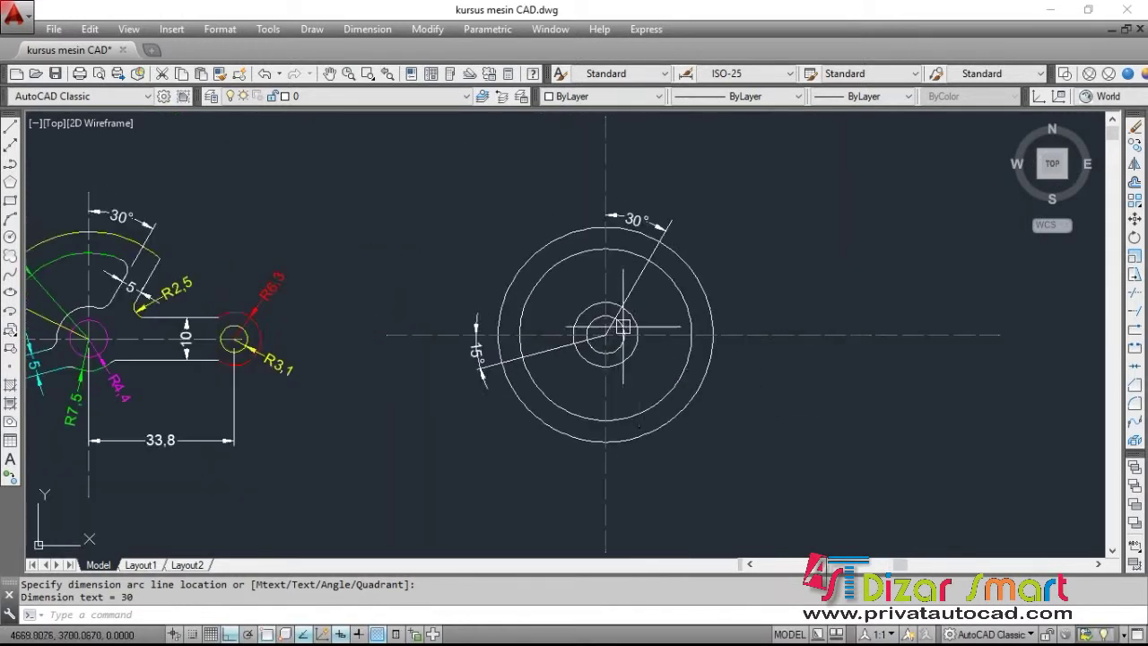
pyautogui.scroll(2, 635, 382)
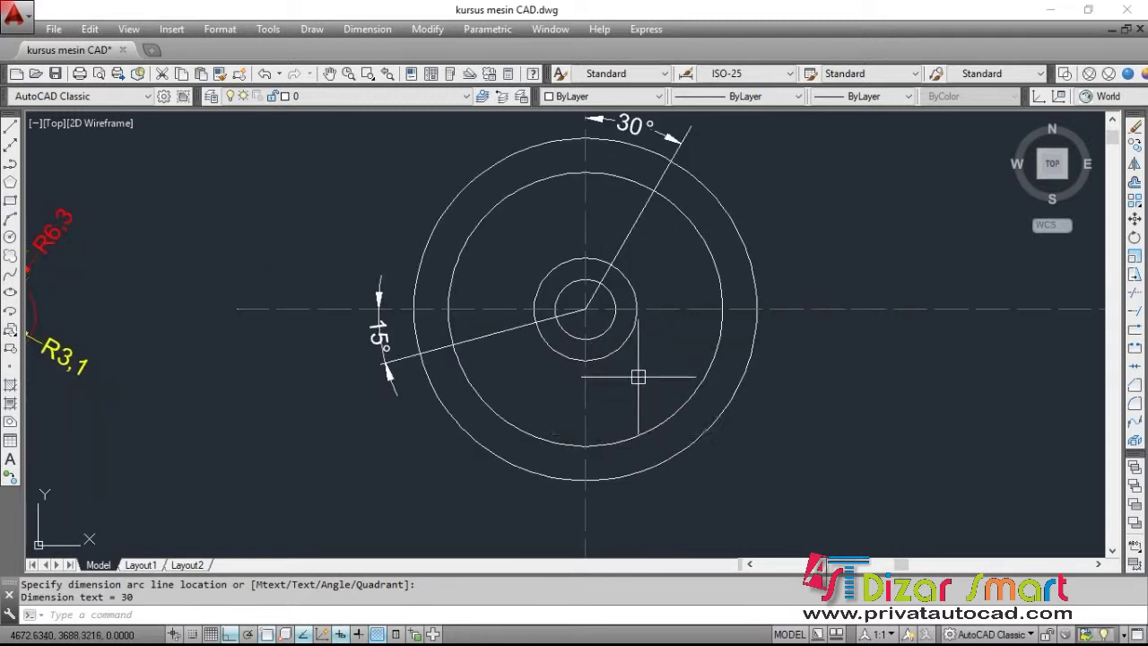
pyautogui.click(538, 404)
pyautogui.scroll(-3, 589, 383)
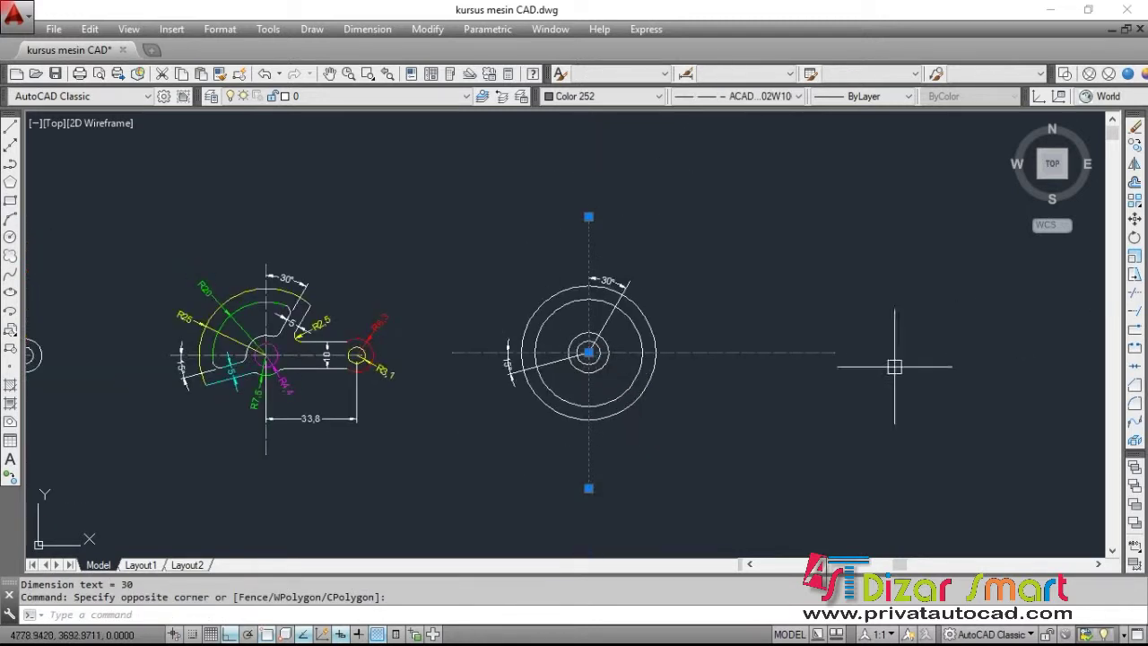
# Offset the hub's vertical centre line 33.8 units to the right
pyautogui.scroll(2, 613, 369)
pyautogui.moveTo(614, 369); pyautogui.dragTo(649, 365, button='middle')
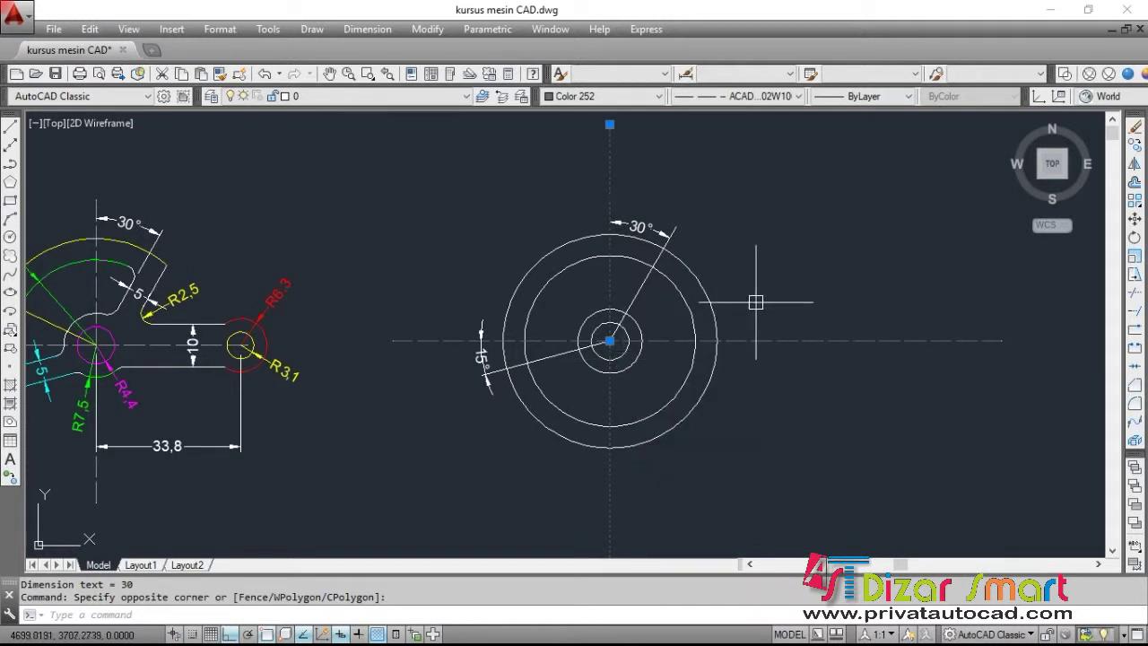
pyautogui.press('Escape')
pyautogui.write('o')
pyautogui.press('Return')
pyautogui.write('33.8')
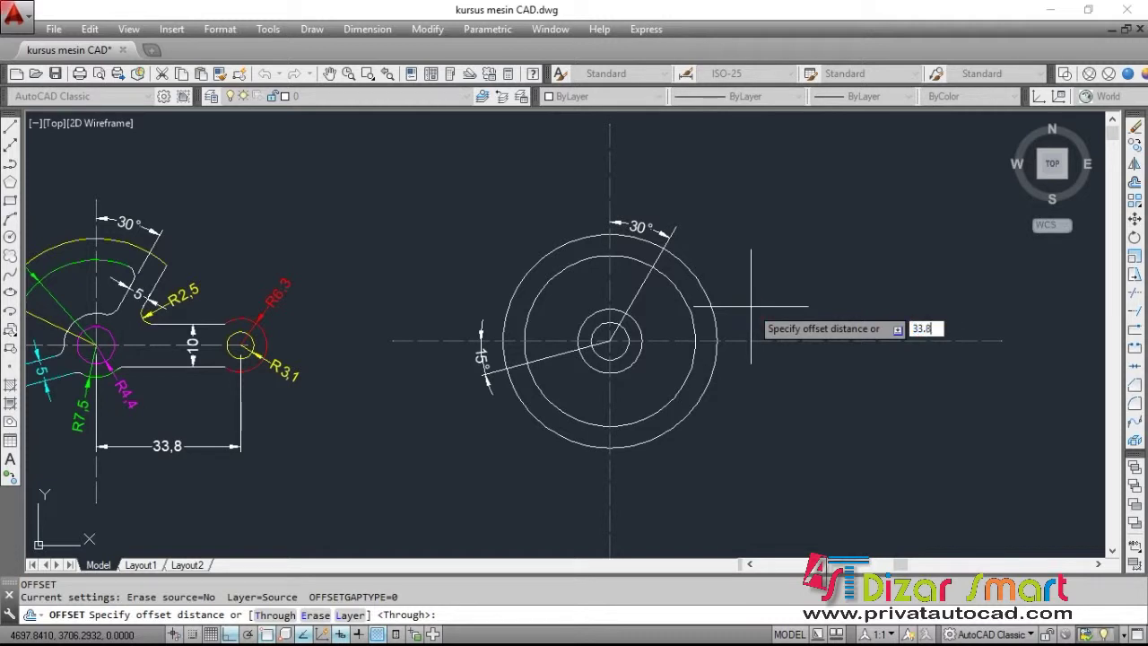
pyautogui.press('Return')
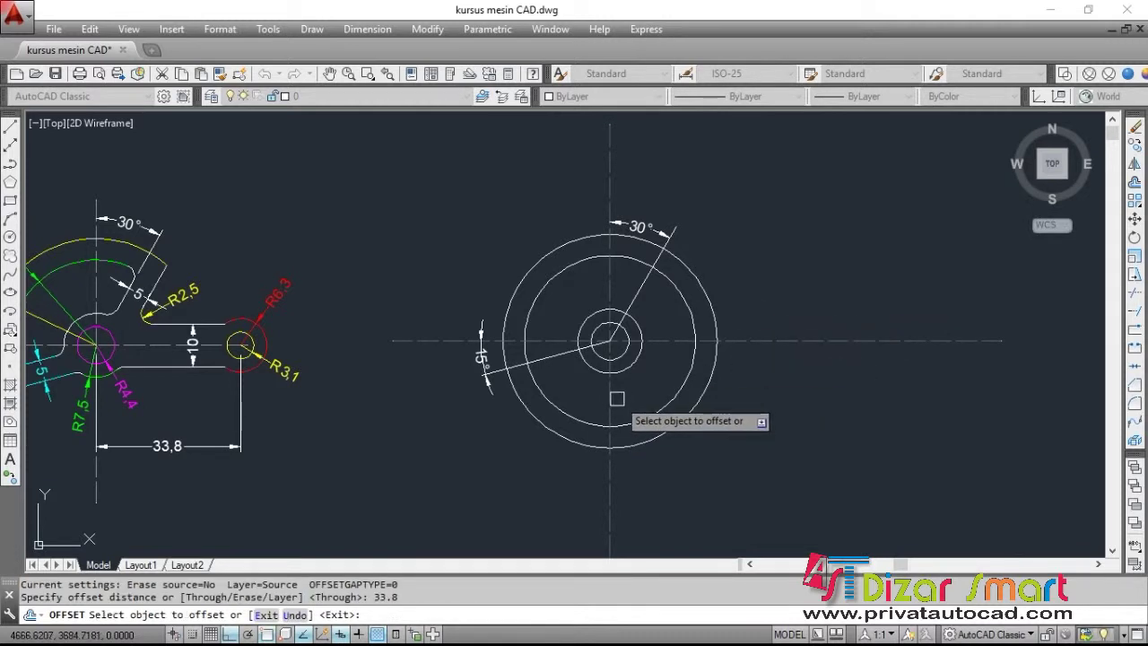
pyautogui.click(610, 398)
pyautogui.click(915, 372)
pyautogui.press('Escape')
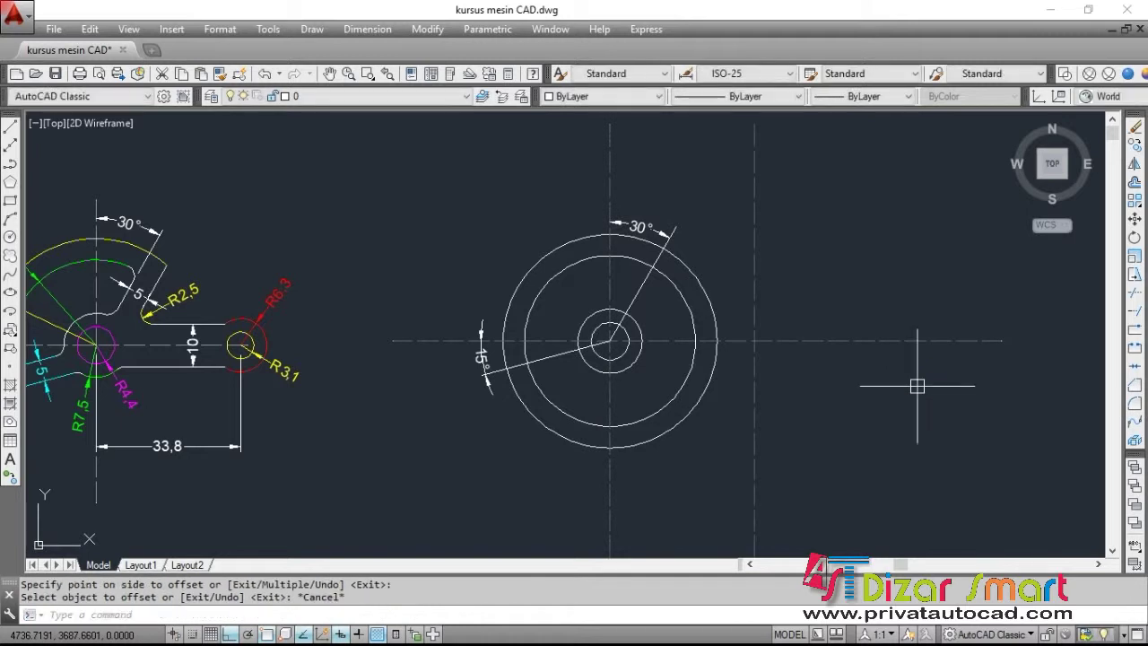
pyautogui.moveTo(766, 266); pyautogui.dragTo(895, 246, button='middle')
pyautogui.scroll(4, 370, 342)
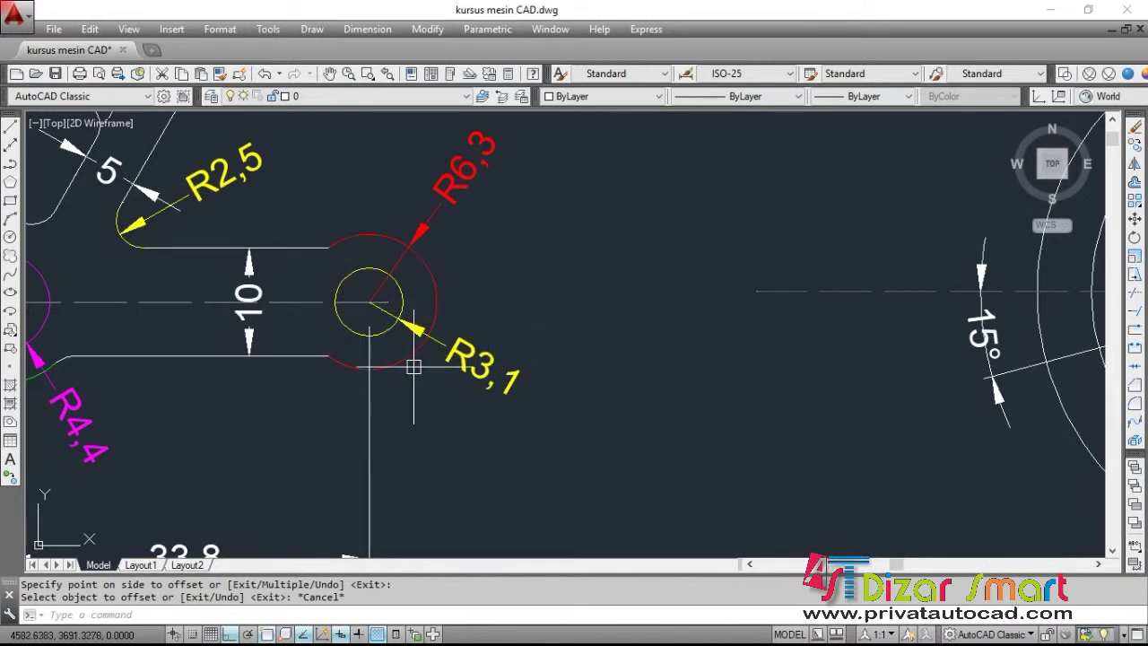
pyautogui.scroll(-1, 386, 354)
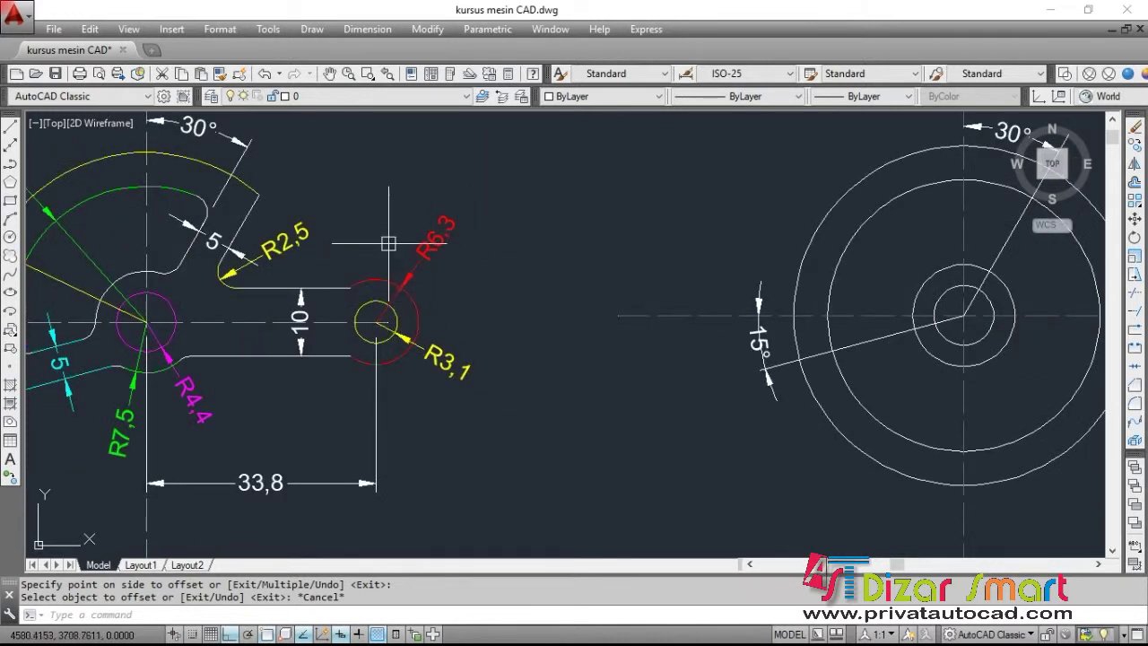
pyautogui.scroll(-1, 388, 243)
pyautogui.moveTo(744, 277); pyautogui.dragTo(698, 269, button='middle')
pyautogui.scroll(3, 660, 317)
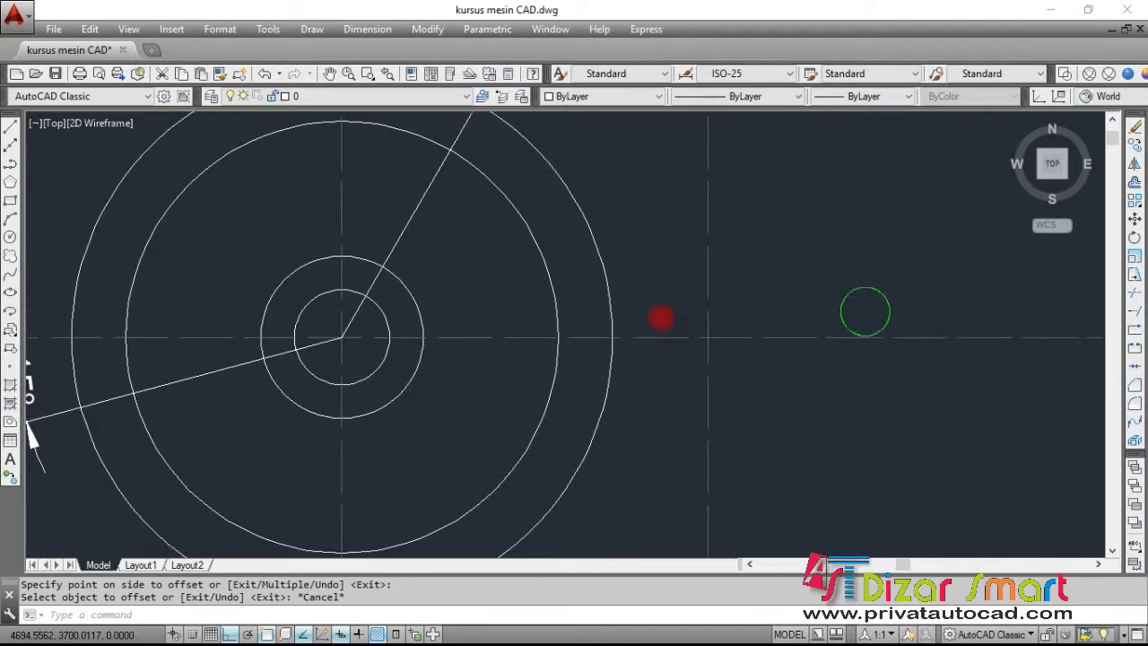
# Draw concentric circles of radius 3.1 and 6.3 at the new centre-line intersection
pyautogui.write('c')
pyautogui.press('Return')
pyautogui.click(711, 337)
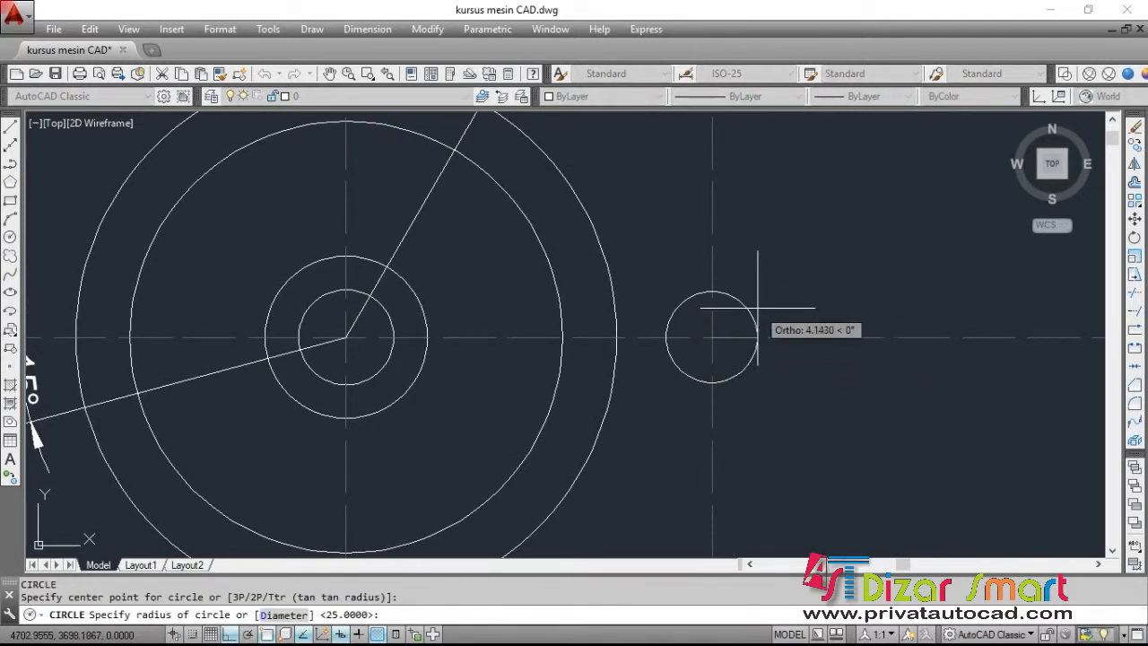
pyautogui.write('3.1')
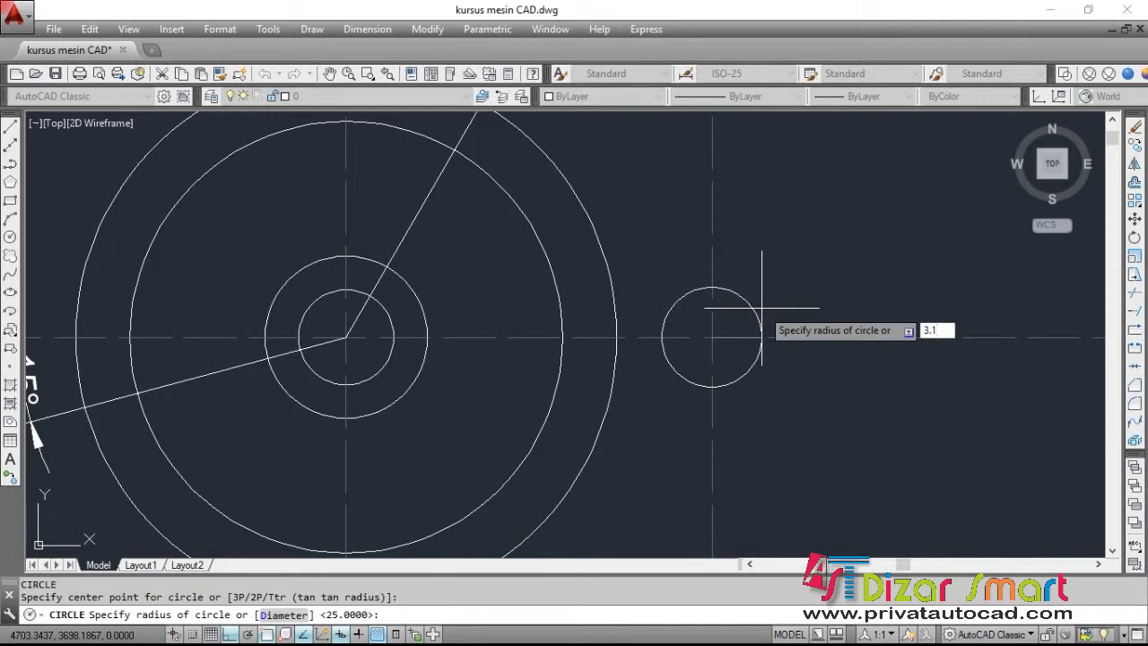
pyautogui.press('Return')
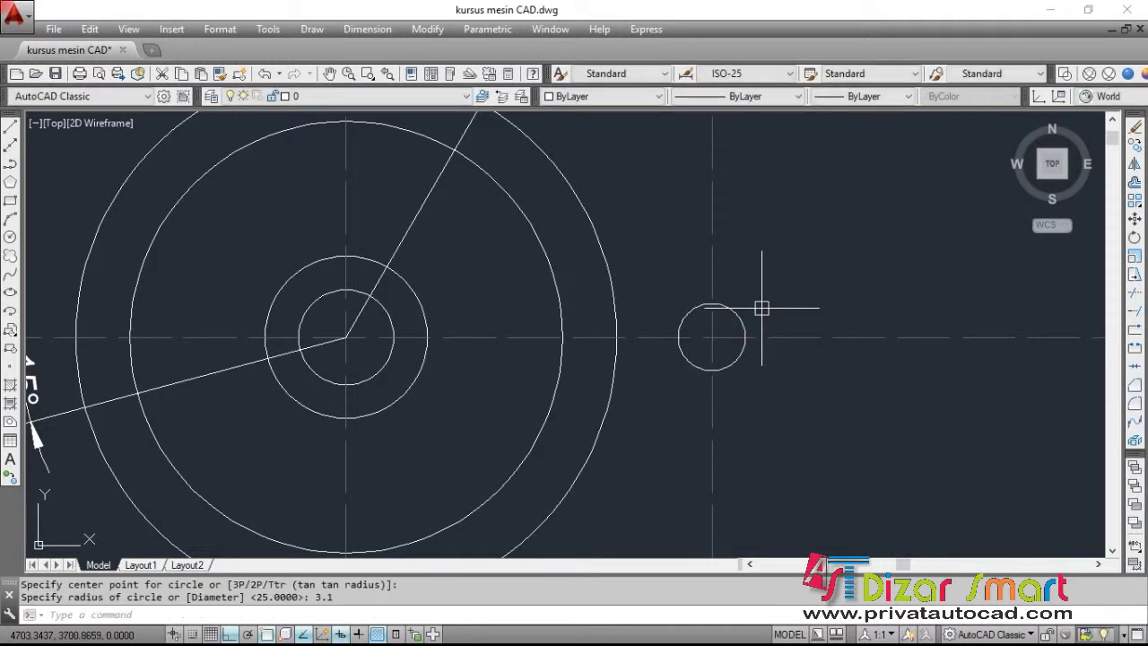
pyautogui.write('c')
pyautogui.press('Return')
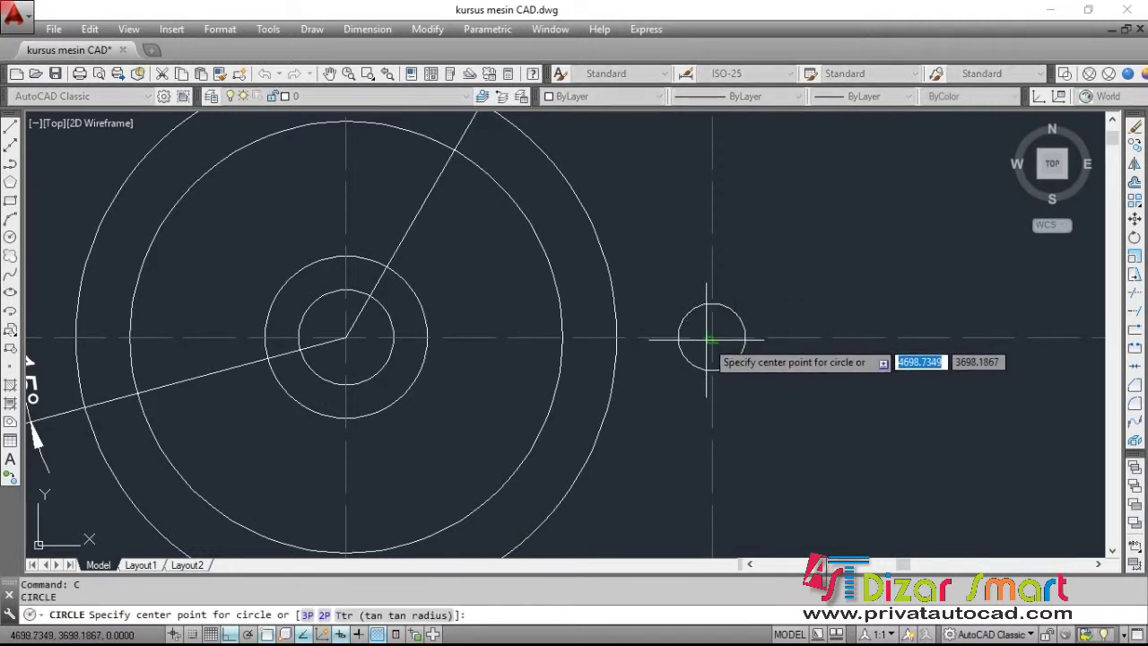
pyautogui.click(711, 338)
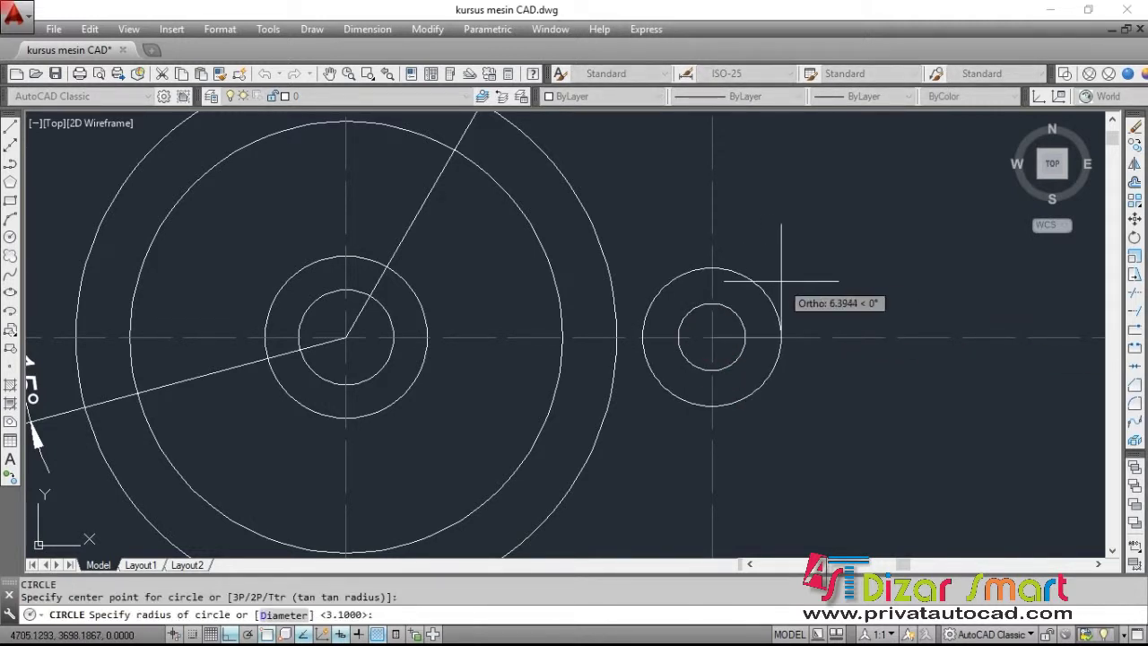
pyautogui.write('6.3')
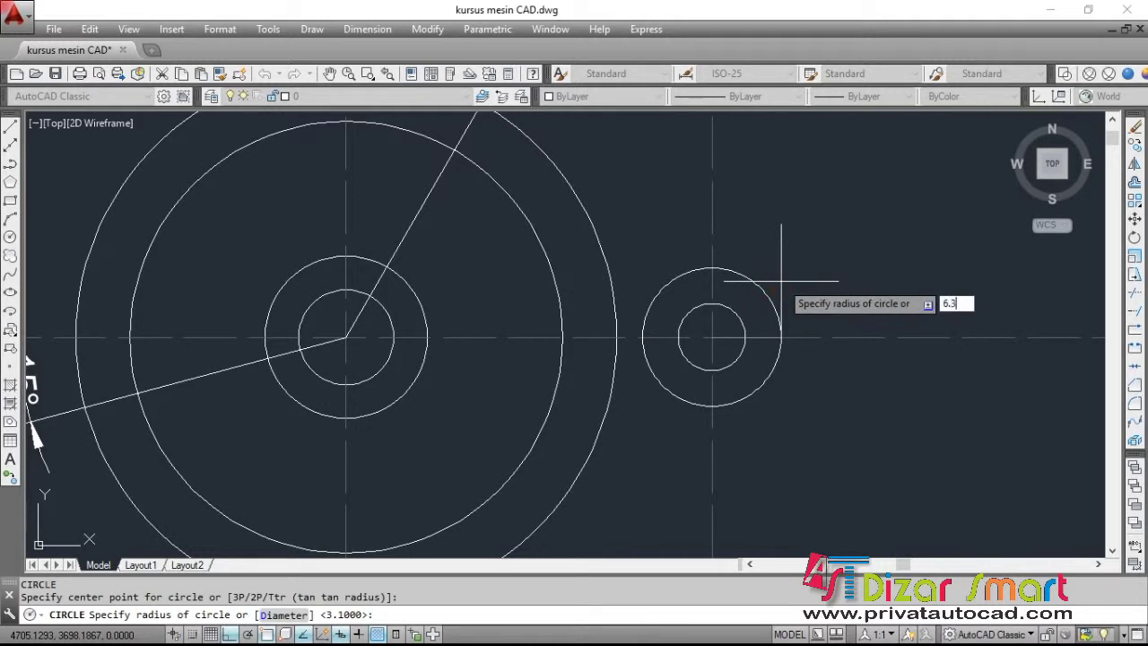
pyautogui.press('Return')
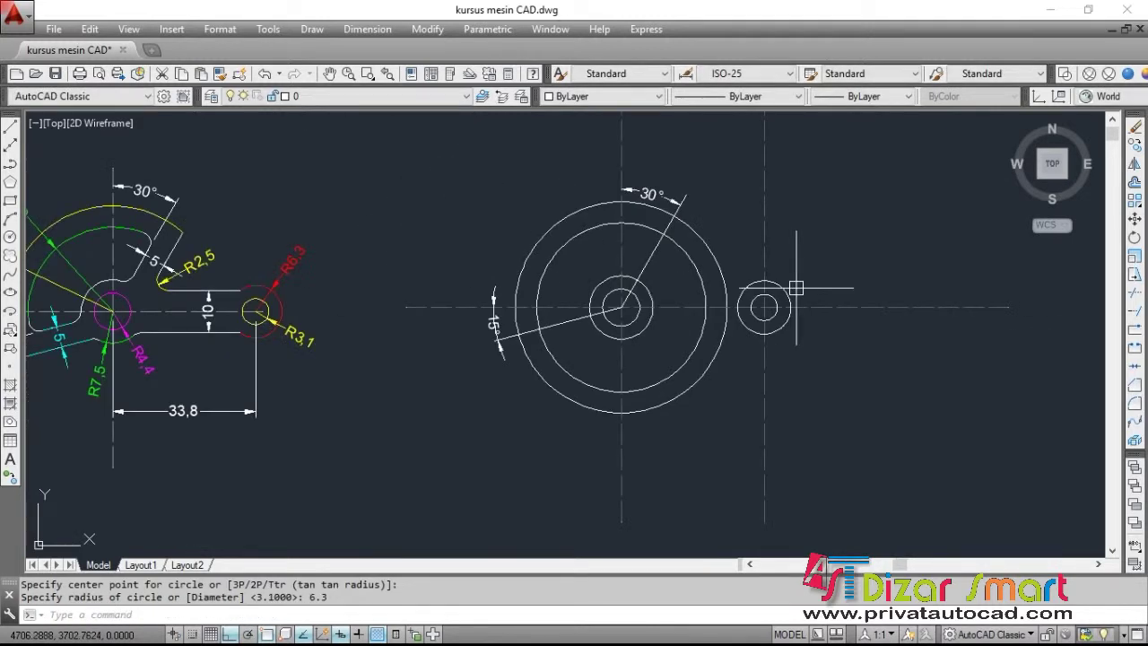
pyautogui.scroll(2, 762, 284)
pyautogui.moveTo(647, 310); pyautogui.dragTo(706, 312, button='middle')
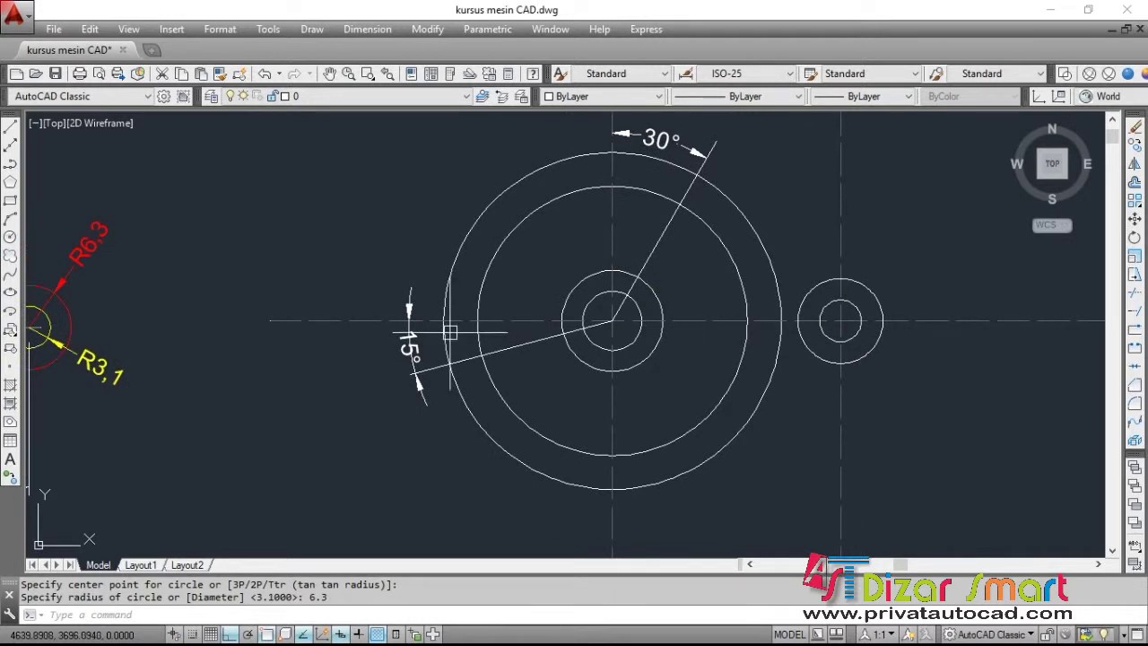
pyautogui.moveTo(705, 243); pyautogui.dragTo(795, 284, button='middle')
pyautogui.scroll(-2, 794, 283)
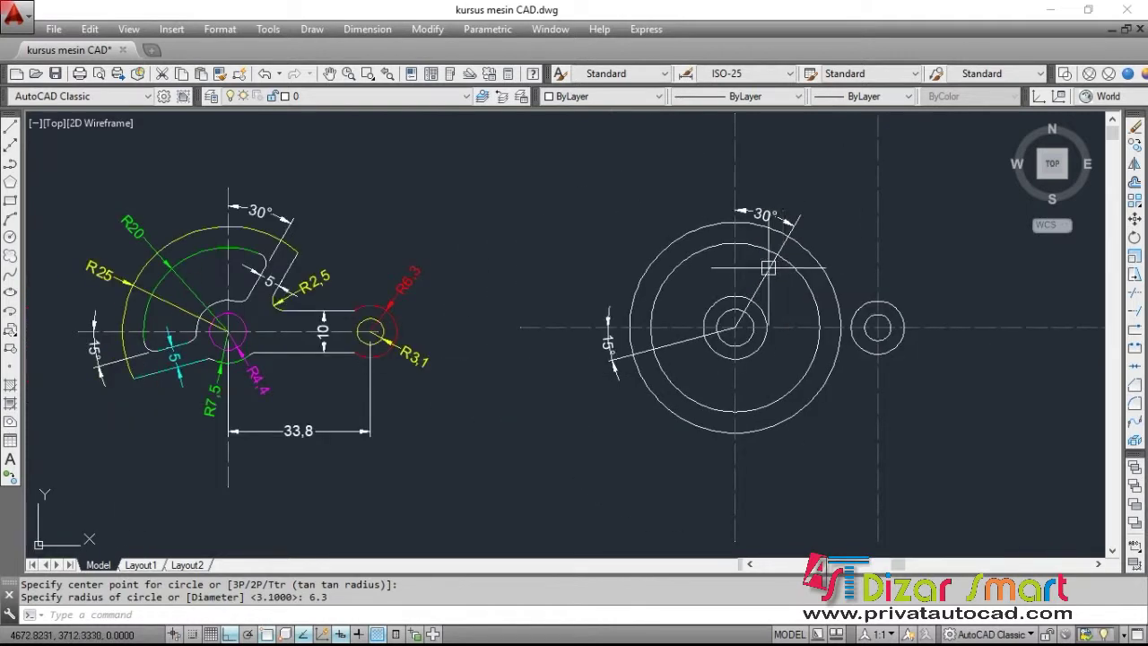
pyautogui.moveTo(377, 302); pyautogui.dragTo(418, 303, button='middle')
pyautogui.scroll(2, 298, 284)
pyautogui.moveTo(298, 284); pyautogui.dragTo(350, 313, button='middle')
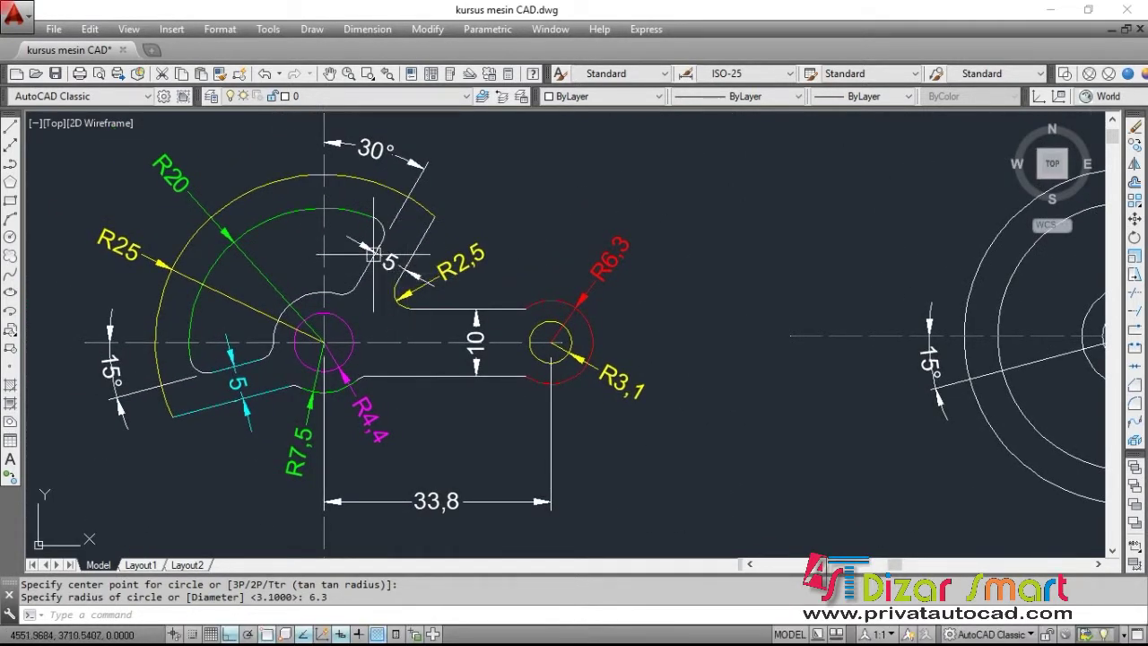
pyautogui.scroll(-3, 239, 369)
pyautogui.moveTo(546, 340); pyautogui.dragTo(397, 366, button='middle')
pyautogui.scroll(2, 708, 269)
pyautogui.scroll(-1, 726, 302)
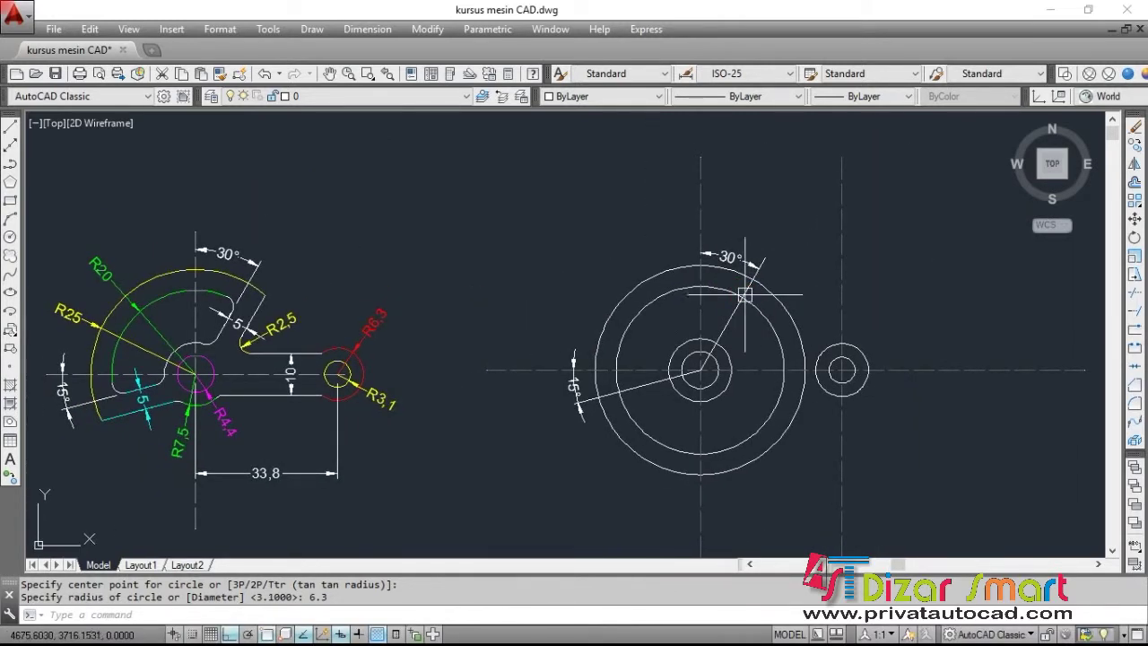
pyautogui.scroll(2, 740, 289)
# Offset the 30° line to its right and the 15° line below it, both by 5 units
pyautogui.write('o')
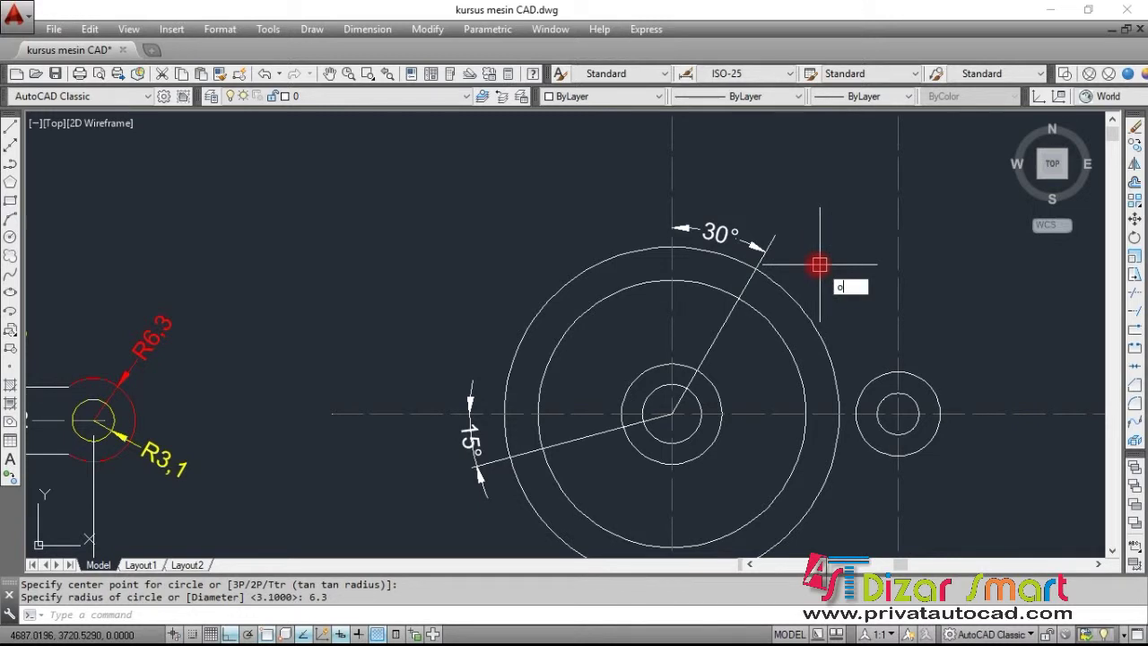
pyautogui.press('Return')
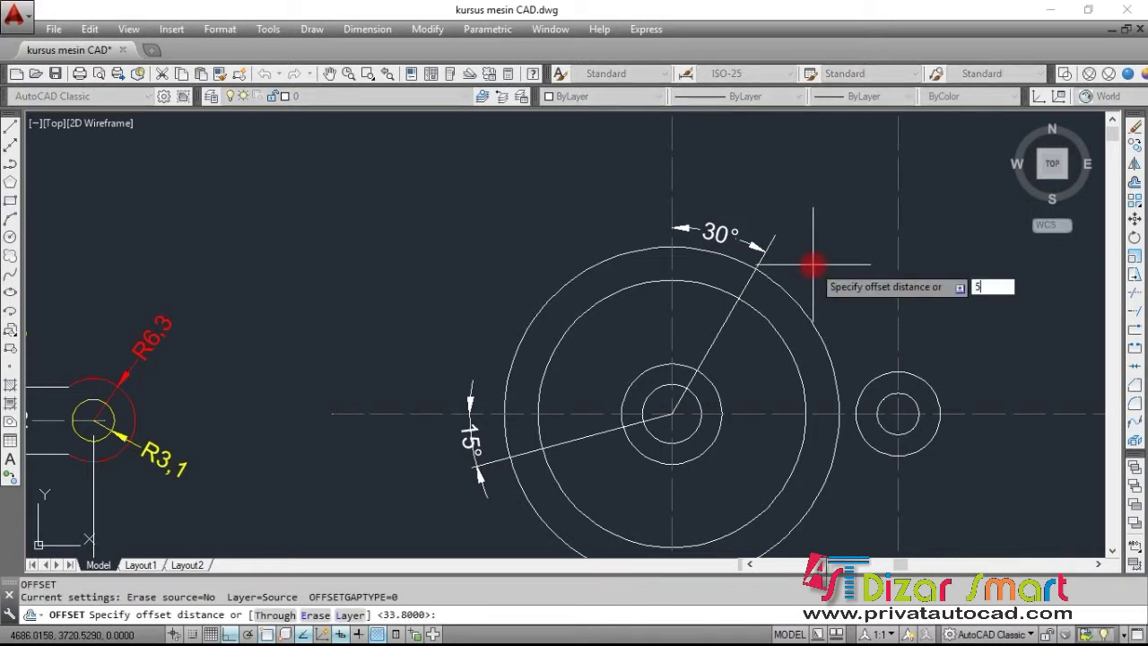
pyautogui.press('Return')
pyautogui.click(740, 323)
pyautogui.click(737, 342)
pyautogui.moveTo(710, 374)
pyautogui.mouseDown(button='middle')
pyautogui.moveTo(804, 278)
pyautogui.moveTo(720, 361)
pyautogui.mouseUp(button='middle')
pyautogui.click(670, 343)
pyautogui.click(710, 404)
pyautogui.press('Escape')
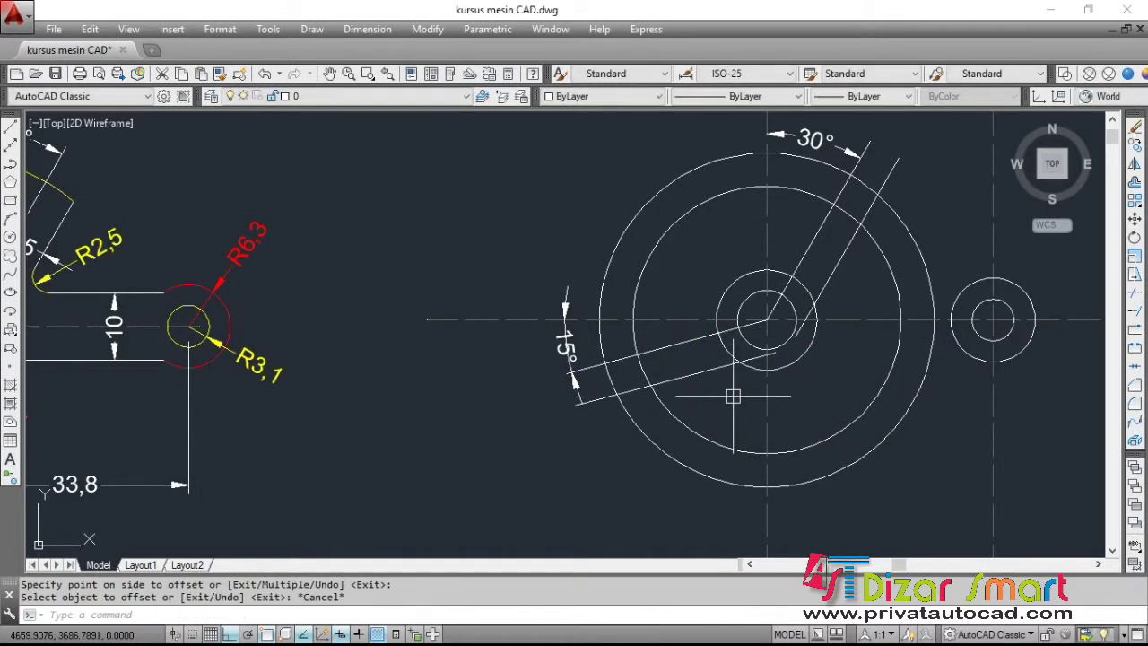
pyautogui.moveTo(196, 343); pyautogui.dragTo(450, 331, button='middle')
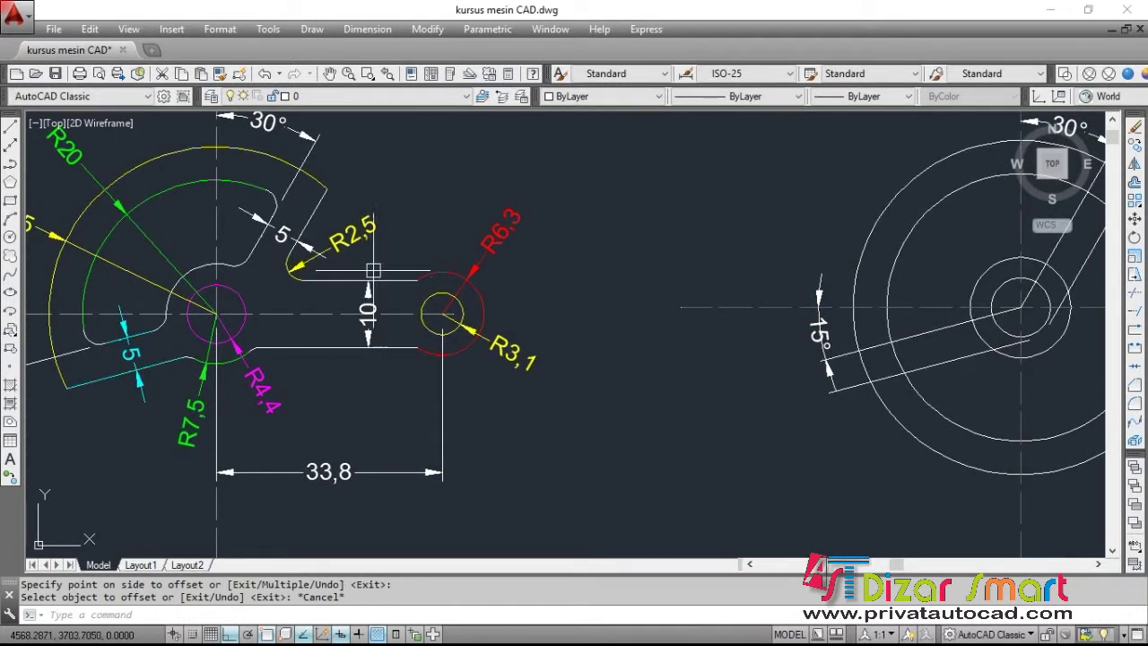
pyautogui.scroll(-2, 371, 289)
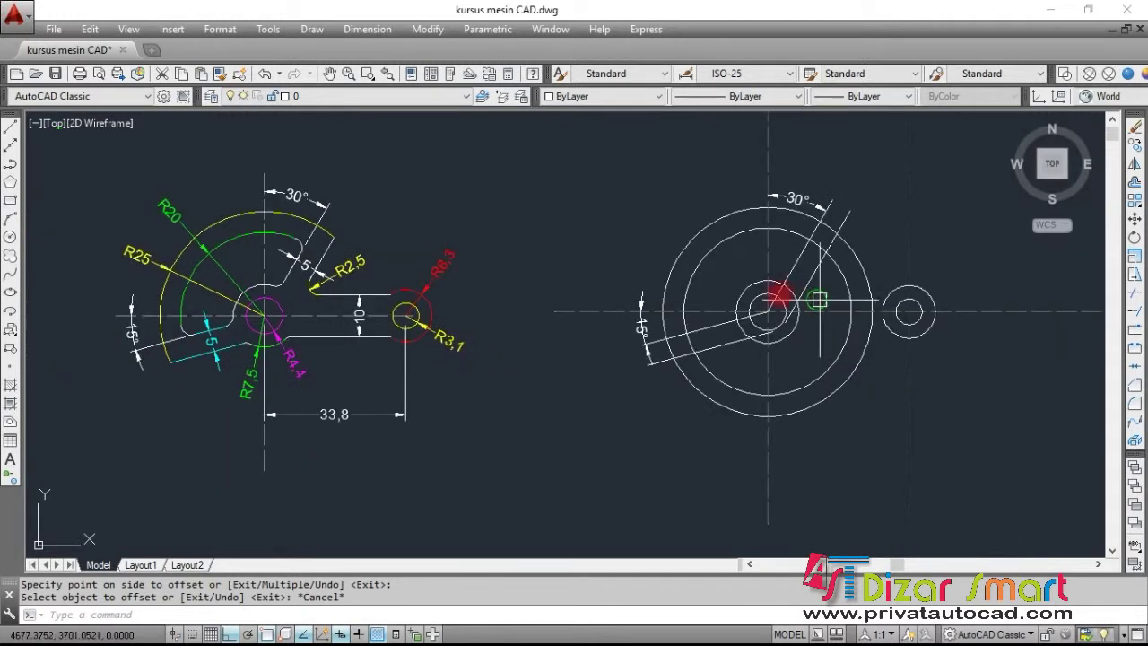
# Draw a horizontal line from the small circle's centre into the hub circle
pyautogui.moveTo(821, 303); pyautogui.dragTo(645, 312, button='middle')
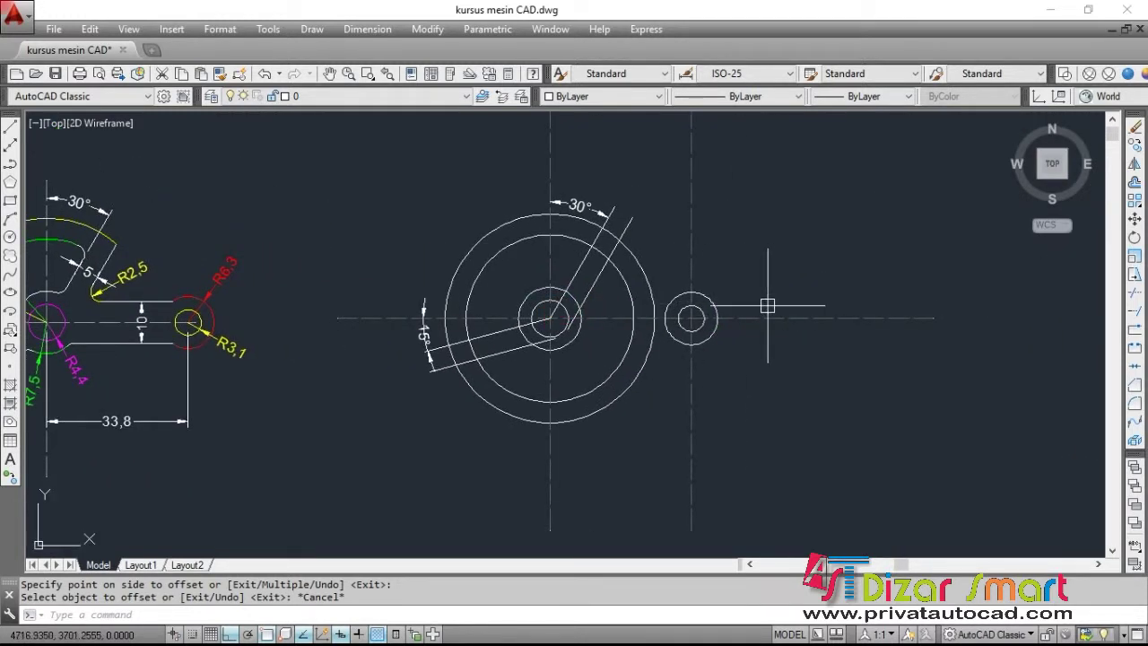
pyautogui.scroll(1, 661, 315)
pyautogui.scroll(1, 646, 312)
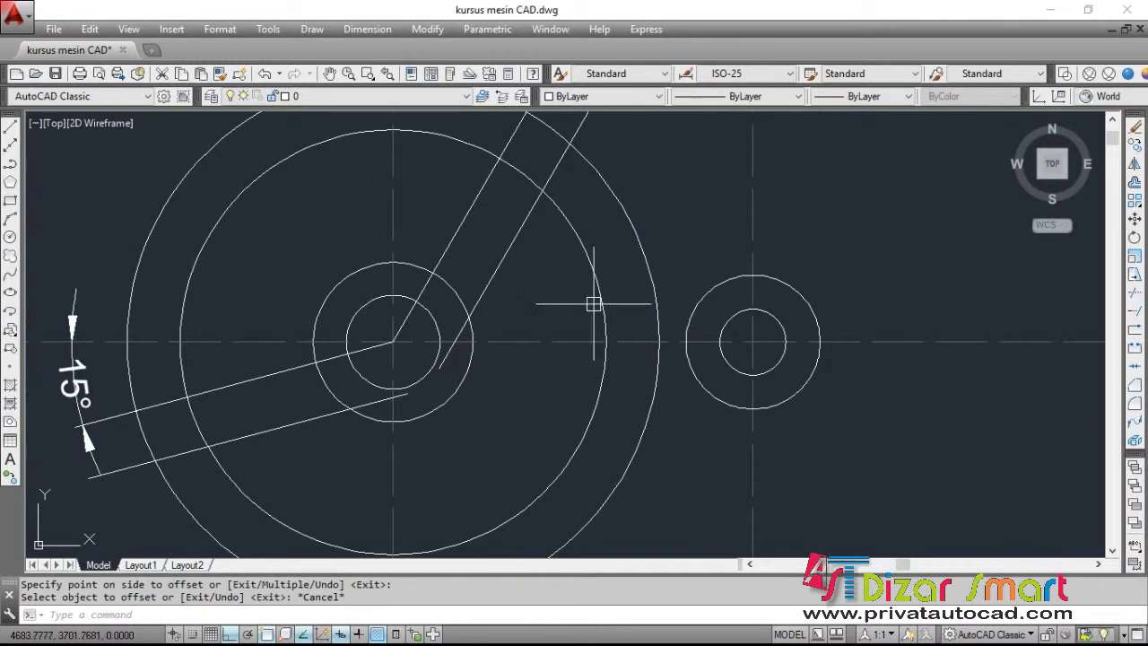
pyautogui.scroll(2, 619, 300)
pyautogui.write('L')
pyautogui.press('Return')
pyautogui.scroll(2, 799, 328)
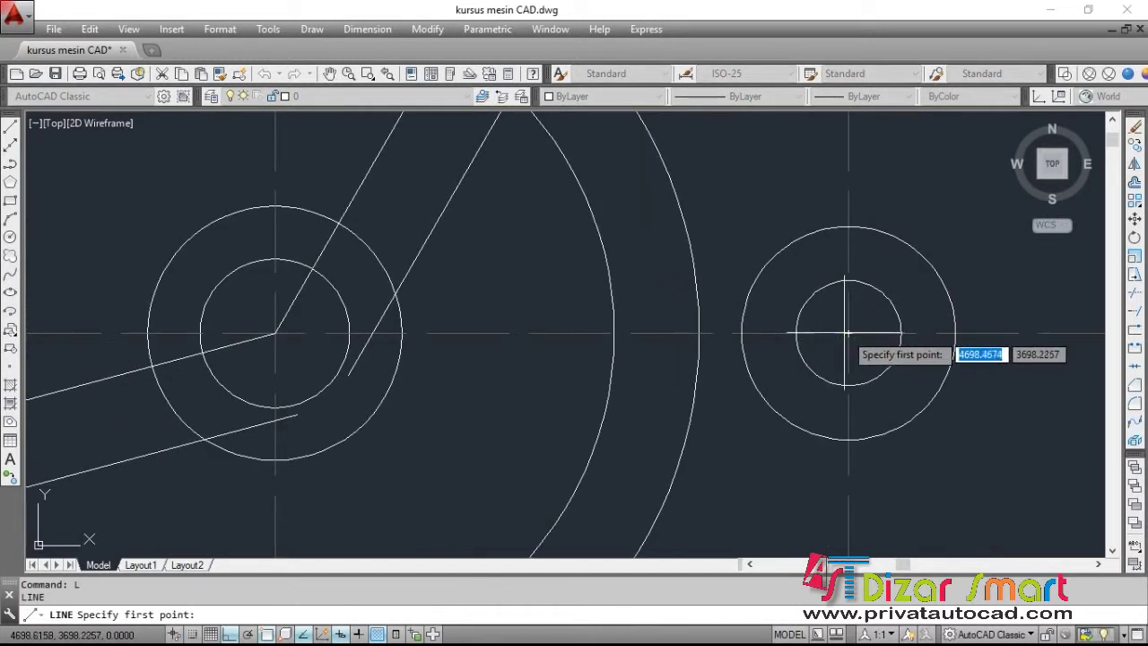
pyautogui.click(847, 334)
pyautogui.scroll(-2, 661, 333)
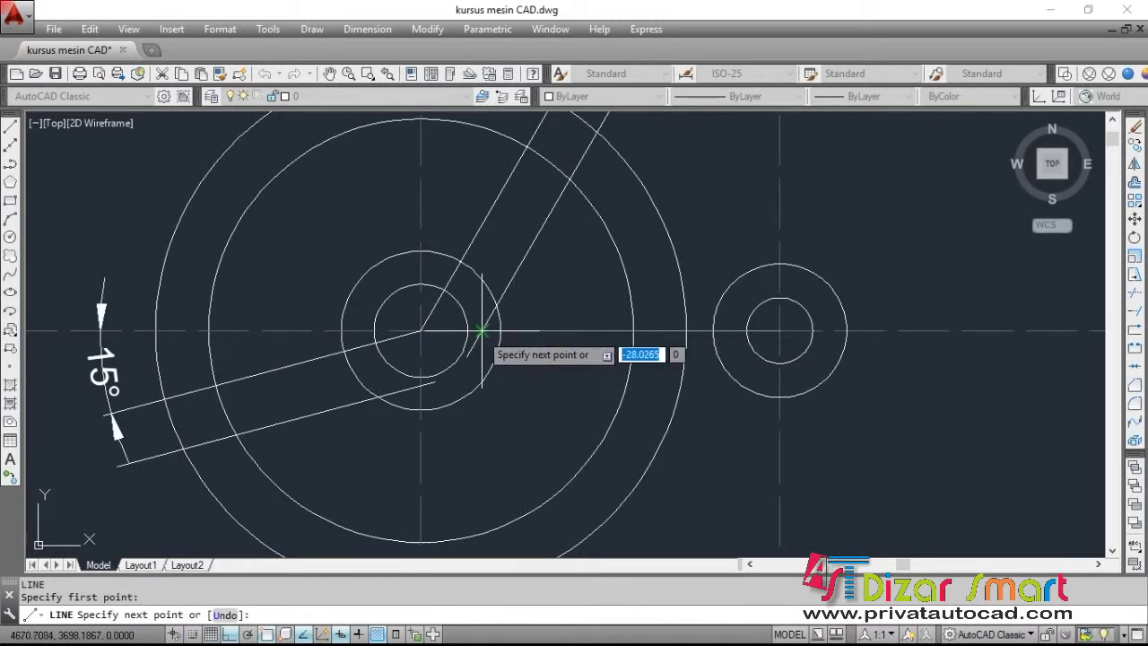
pyautogui.scroll(2, 485, 328)
pyautogui.scroll(2, 482, 329)
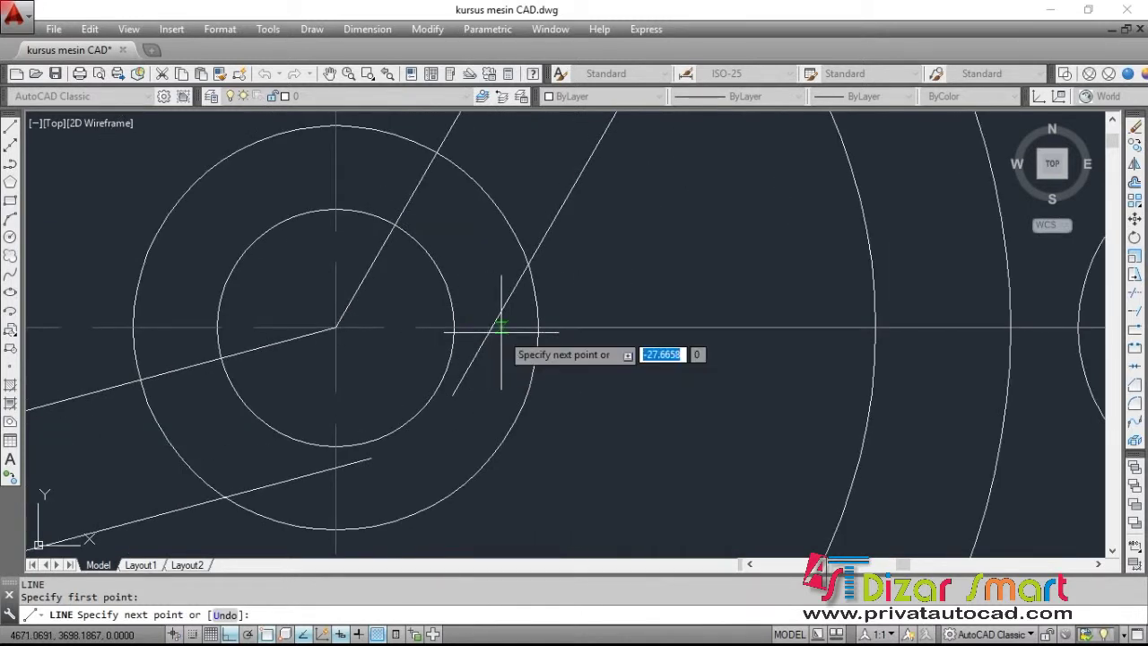
pyautogui.click(475, 328)
pyautogui.press('Escape')
pyautogui.scroll(-4, 513, 292)
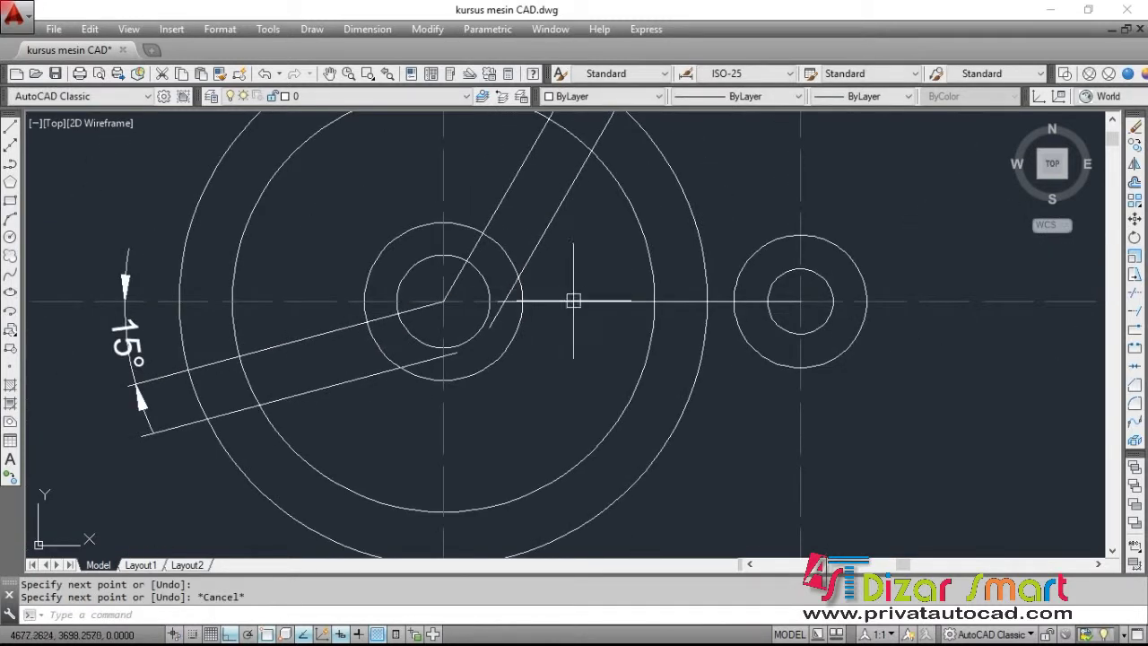
# Move the new horizontal line up 5 units
pyautogui.click(651, 301)
pyautogui.moveTo(815, 303); pyautogui.dragTo(706, 334, button='middle')
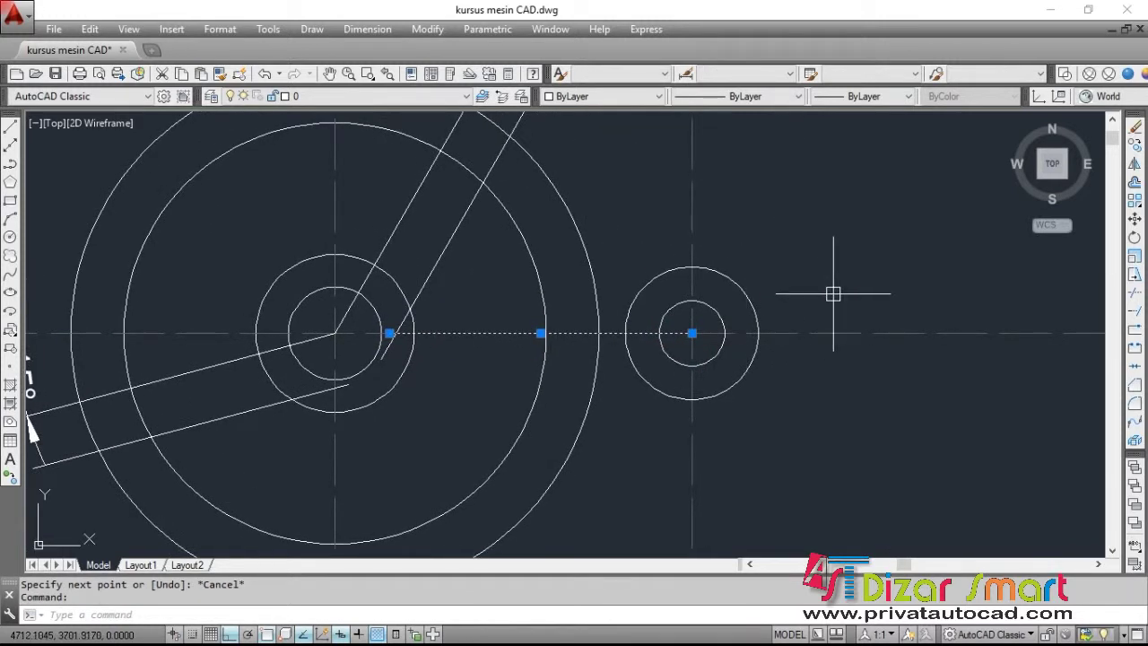
pyautogui.write('m')
pyautogui.press('Return')
pyautogui.click(830, 314)
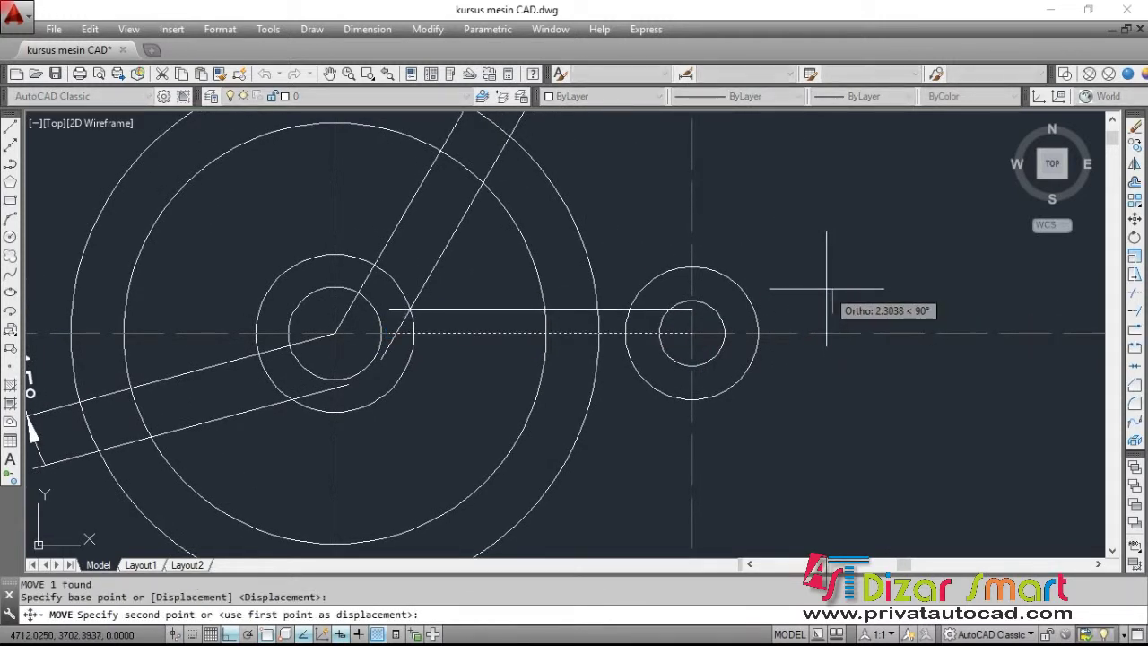
pyautogui.write('5')
pyautogui.press('Return')
pyautogui.press('Escape')
# Copy the moved line 10 units below it
pyautogui.click(617, 278)
pyautogui.write('c')
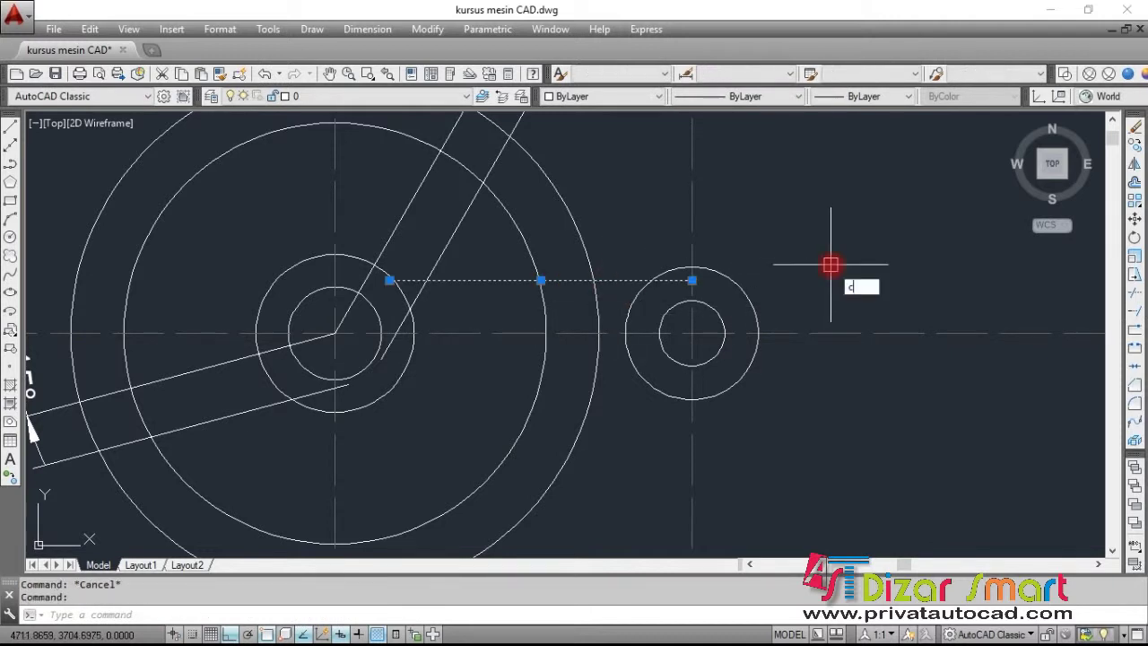
pyautogui.write('o')
pyautogui.press('Return')
pyautogui.click(854, 277)
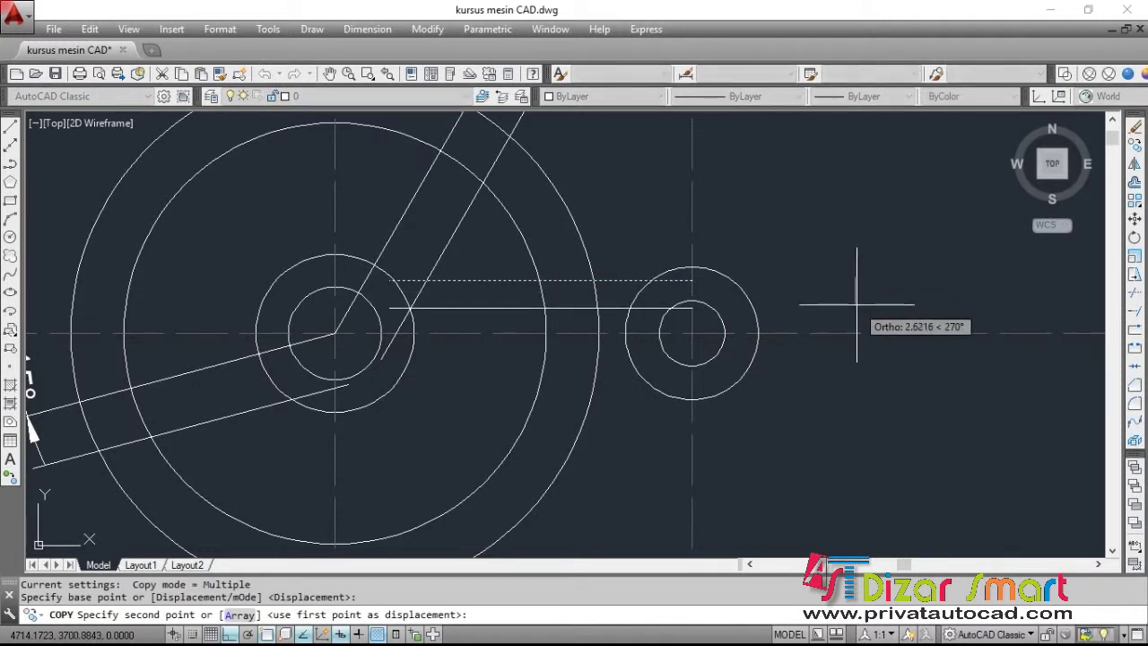
pyautogui.write('10')
pyautogui.press('Return')
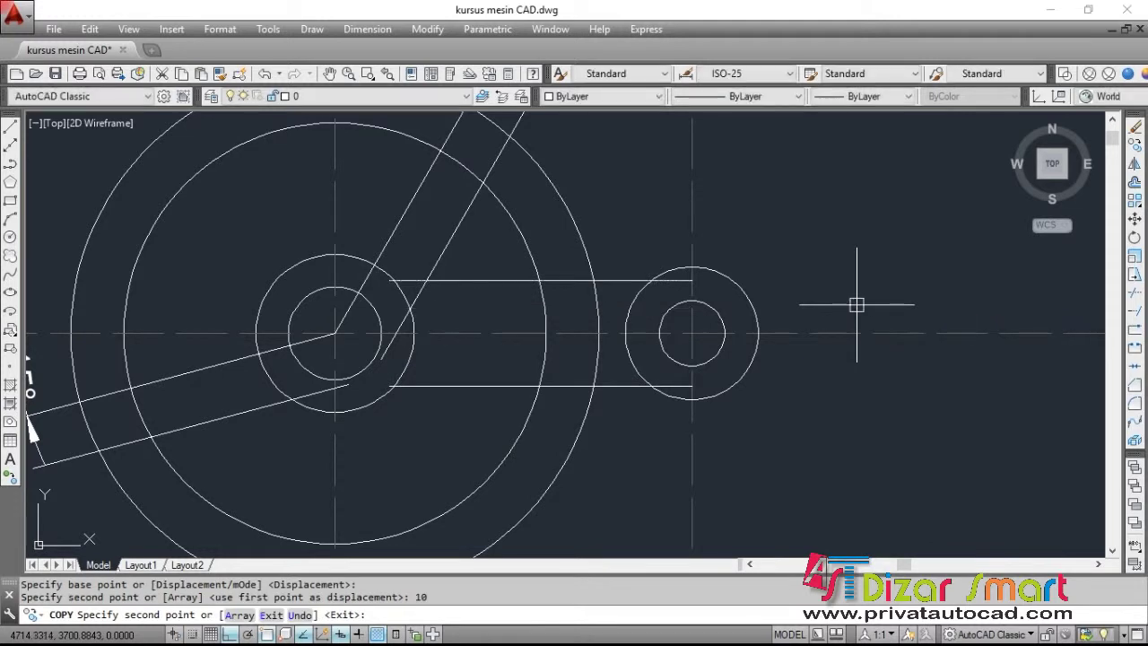
pyautogui.press('Escape')
pyautogui.scroll(-2, 862, 292)
pyautogui.scroll(-2, 890, 277)
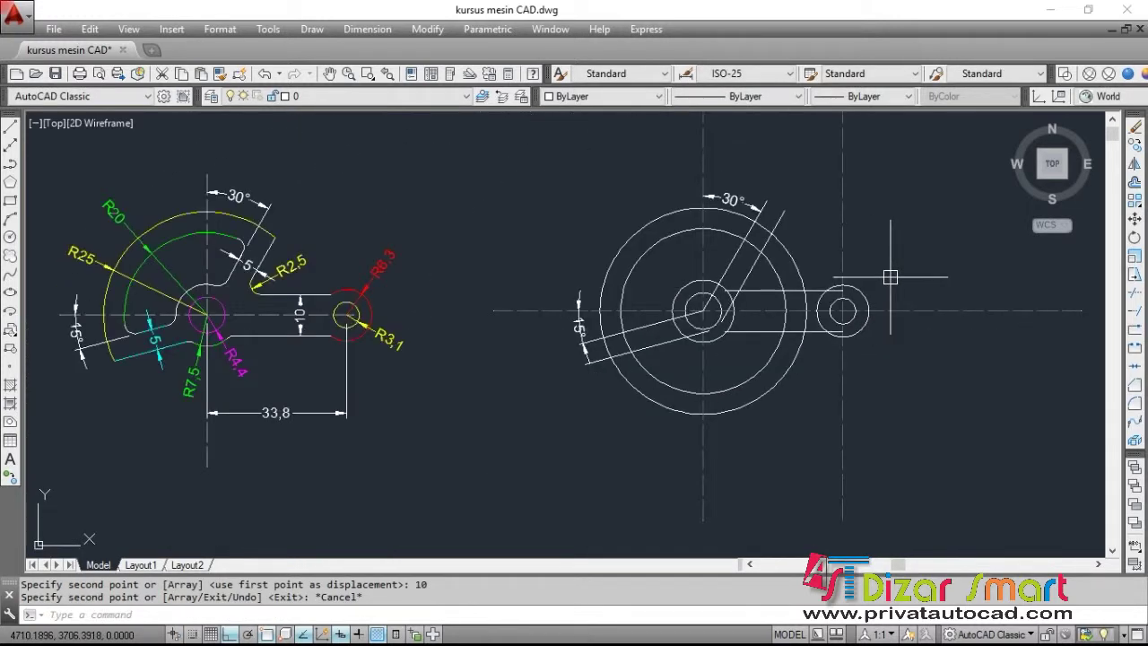
# Window-select the boss's vertical centreline on the copy and erase it
pyautogui.moveTo(861, 298); pyautogui.dragTo(876, 337, button='middle')
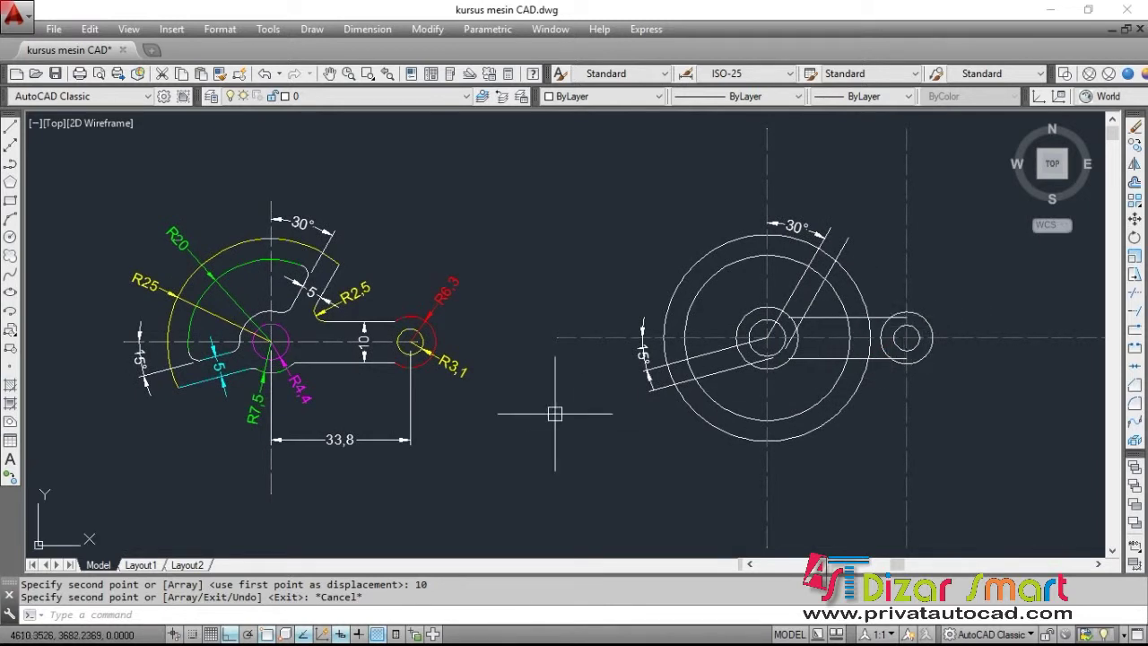
pyautogui.moveTo(1086, 349); pyautogui.dragTo(1016, 375, button='middle')
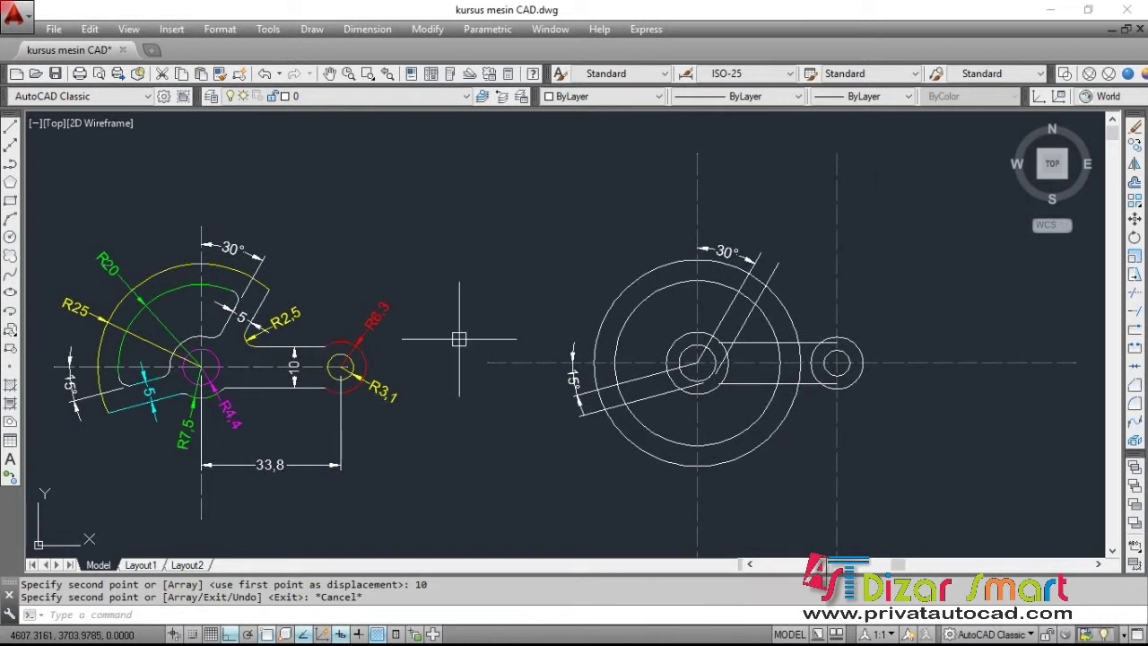
pyautogui.moveTo(708, 361); pyautogui.dragTo(768, 362, button='middle')
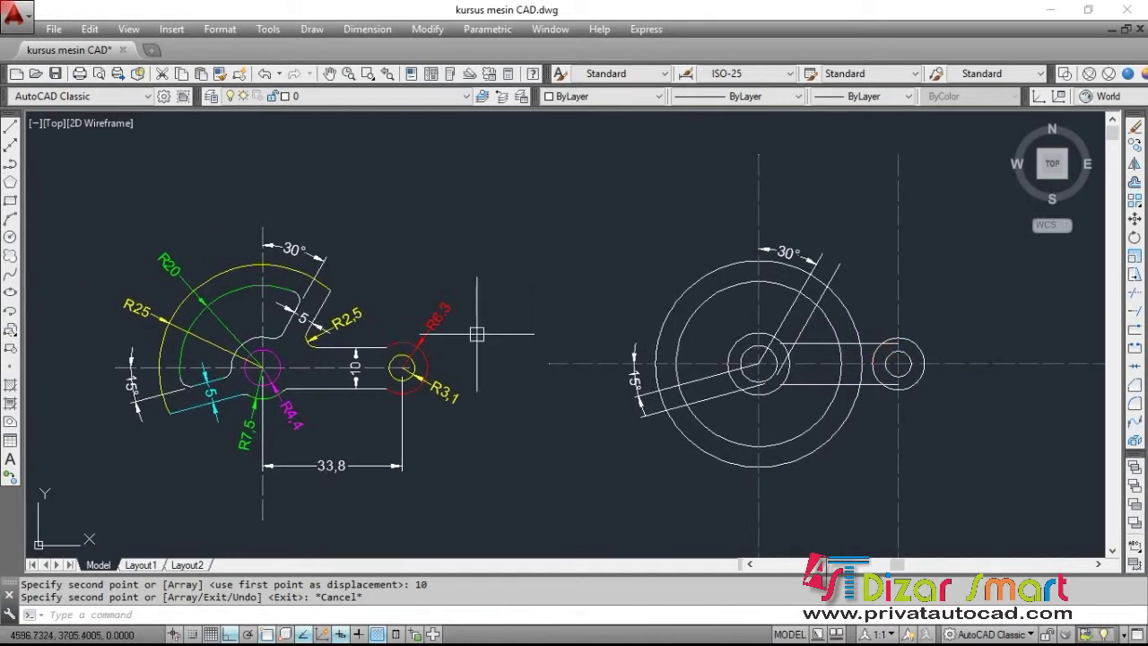
pyautogui.scroll(2, 189, 351)
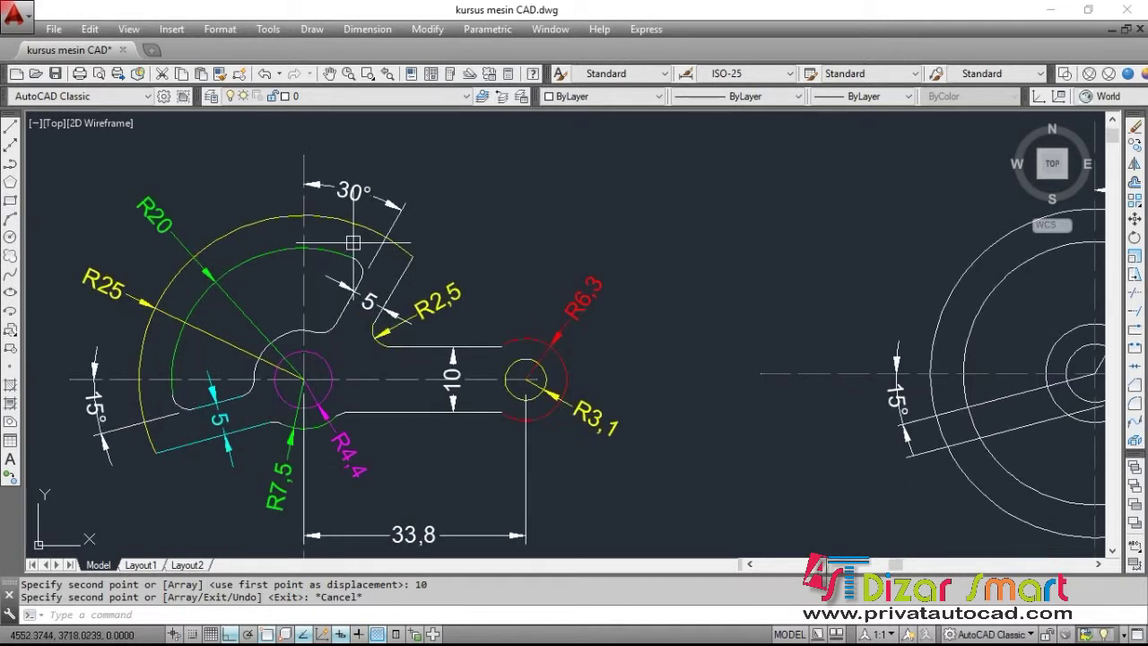
pyautogui.scroll(-2, 259, 329)
pyautogui.click(1076, 220)
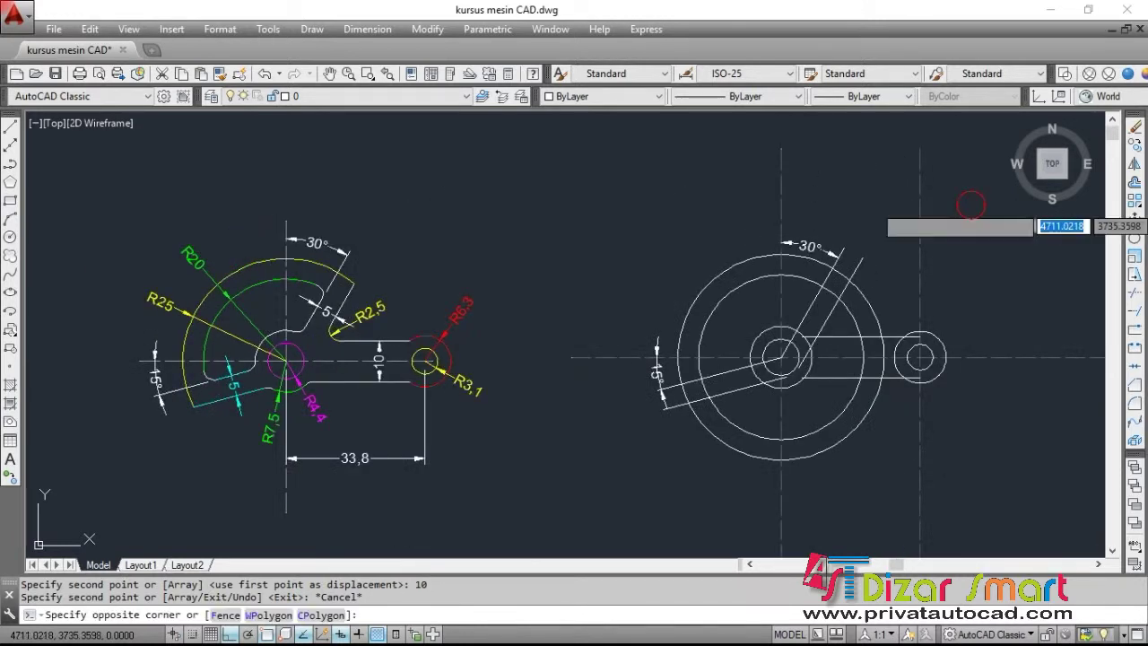
pyautogui.click(888, 251)
pyautogui.moveTo(928, 248); pyautogui.dragTo(868, 240, button='middle')
pyautogui.press('Return')
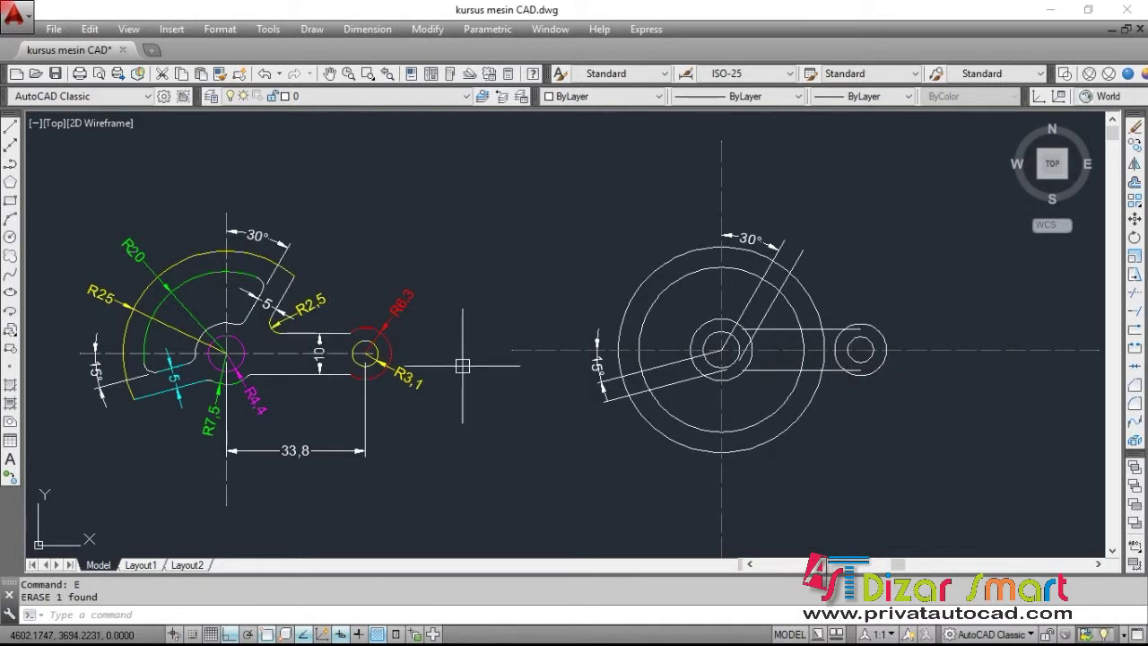
pyautogui.scroll(2, 380, 347)
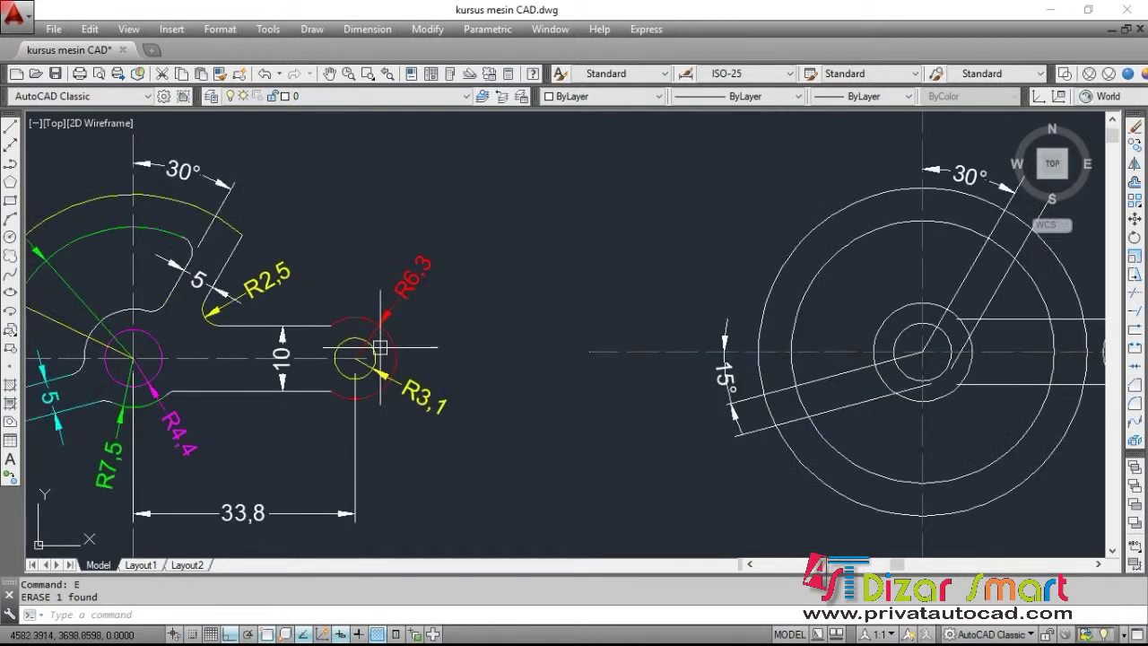
pyautogui.scroll(-3, 344, 341)
pyautogui.scroll(3, 789, 320)
pyautogui.scroll(2, 815, 320)
pyautogui.scroll(1, 815, 320)
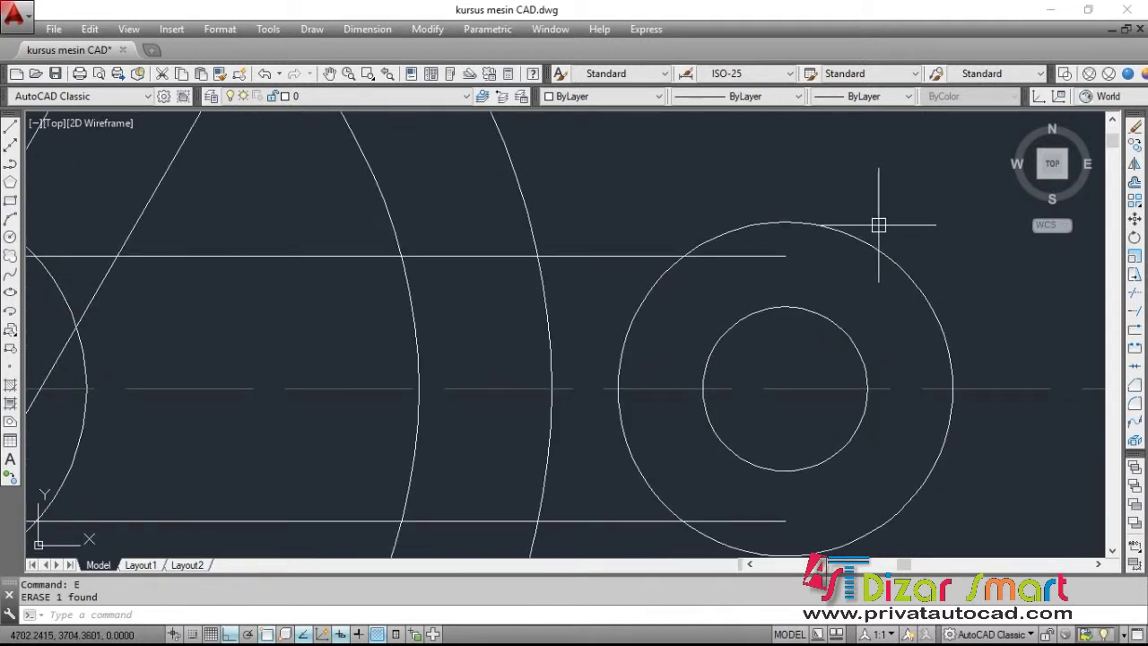
pyautogui.write('TR')
# Trim the arm line and the leftover big-circle arcs near the hub
pyautogui.press('Return')
pyautogui.press('Return')
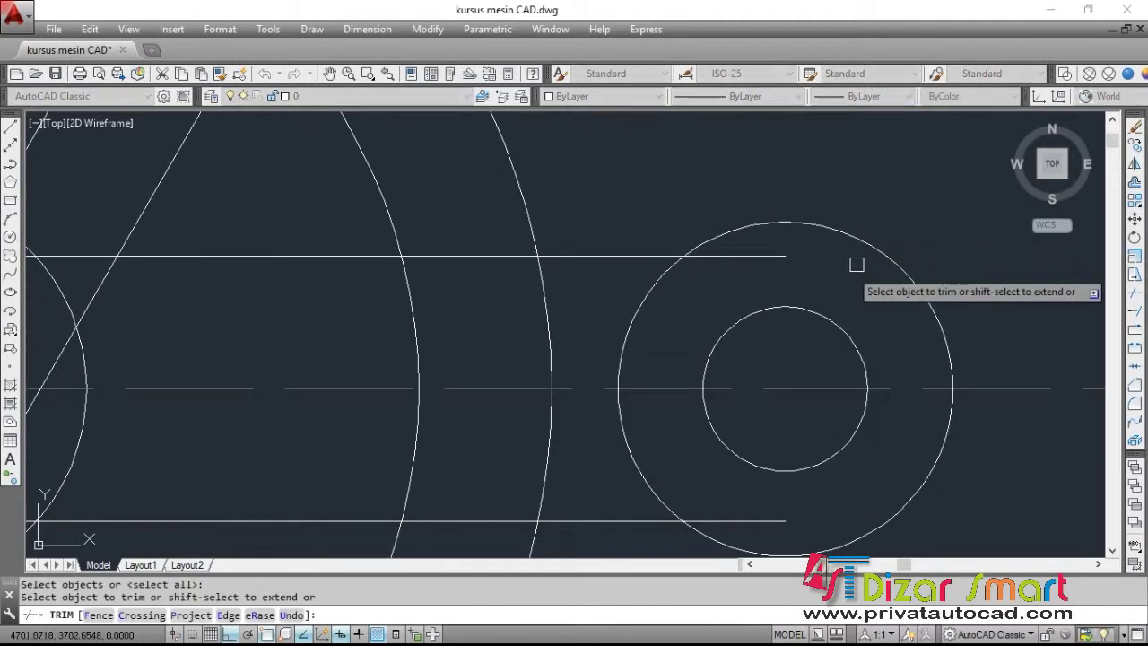
pyautogui.click(738, 257)
pyautogui.click(634, 297)
pyautogui.click(654, 333)
pyautogui.moveTo(655, 333); pyautogui.dragTo(698, 220, button='middle')
pyautogui.click(783, 403)
pyautogui.click(778, 409)
pyautogui.scroll(-2, 879, 333)
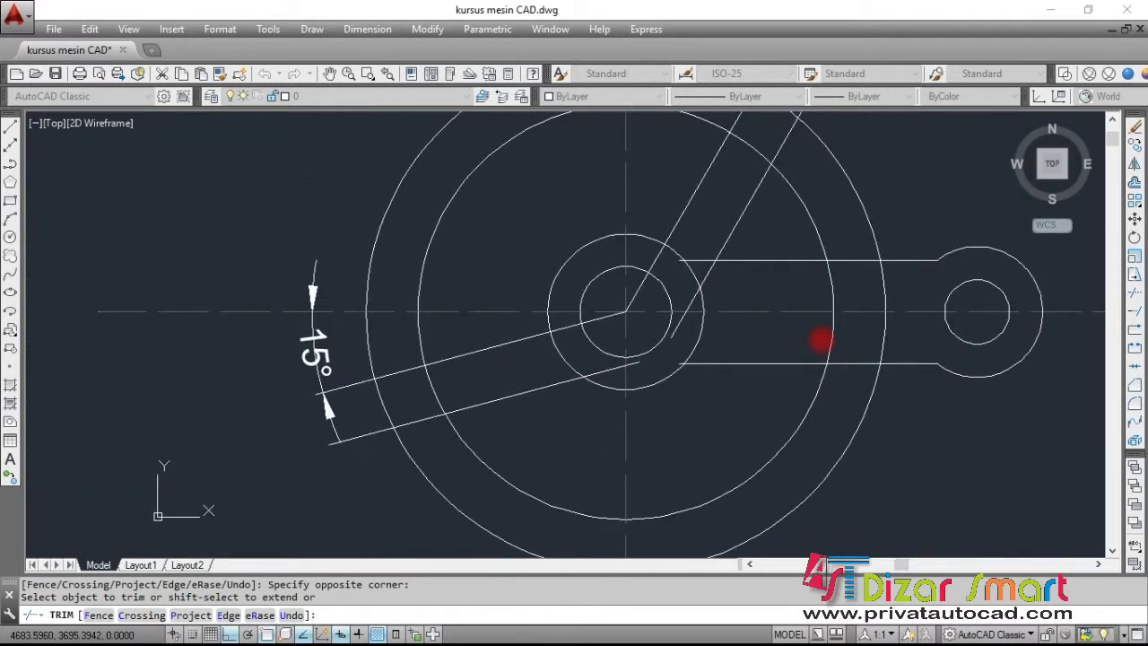
pyautogui.scroll(-2, 900, 286)
# Trim the remaining arc and line pieces at the upper right and bottom of the copy
pyautogui.moveTo(890, 220)
pyautogui.mouseDown(button='middle')
pyautogui.moveTo(946, 213)
pyautogui.moveTo(917, 214)
pyautogui.mouseUp(button='middle')
pyautogui.click(918, 214)
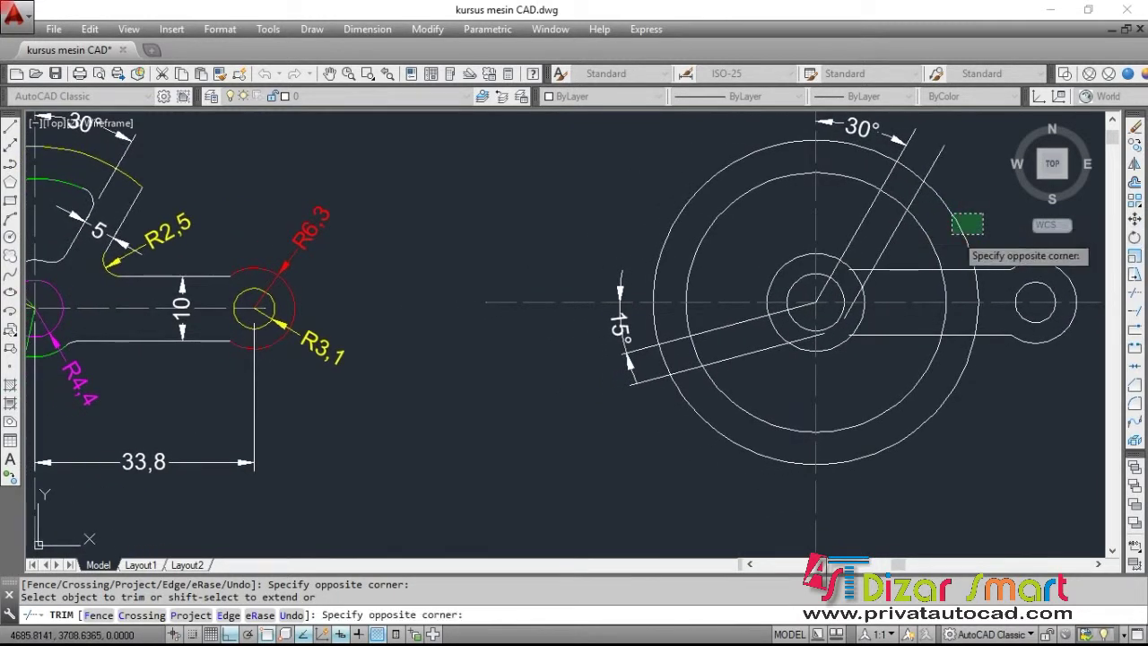
pyautogui.click(917, 245)
pyautogui.click(955, 453)
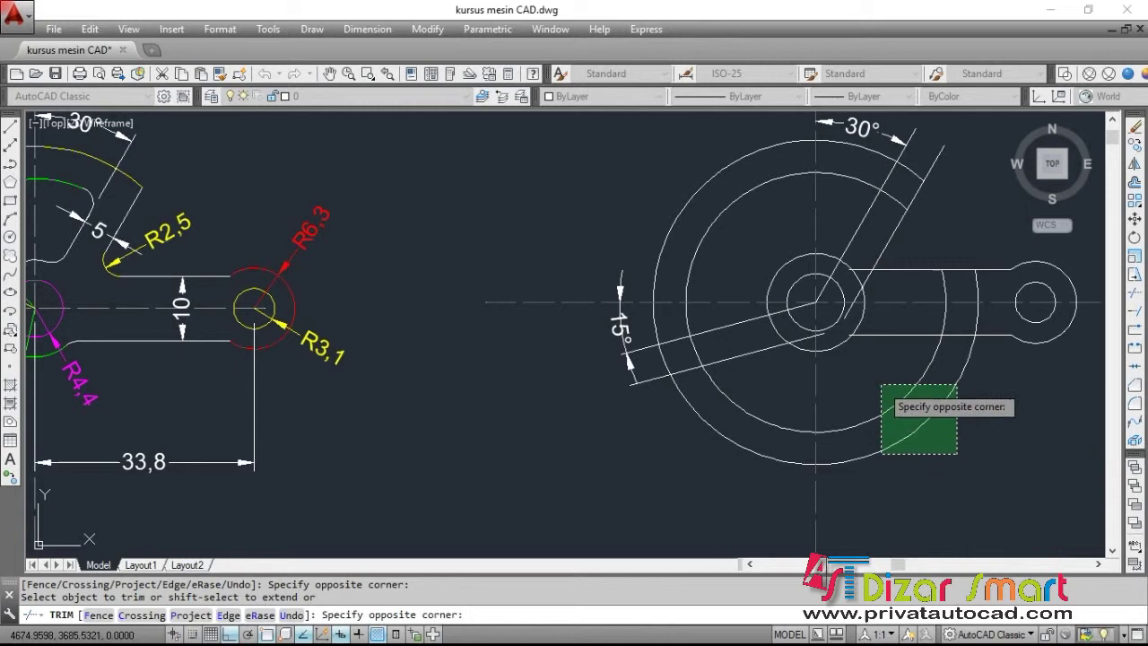
pyautogui.click(880, 385)
pyautogui.scroll(-2, 880, 385)
pyautogui.click(825, 388)
pyautogui.click(819, 418)
pyautogui.scroll(3, 961, 337)
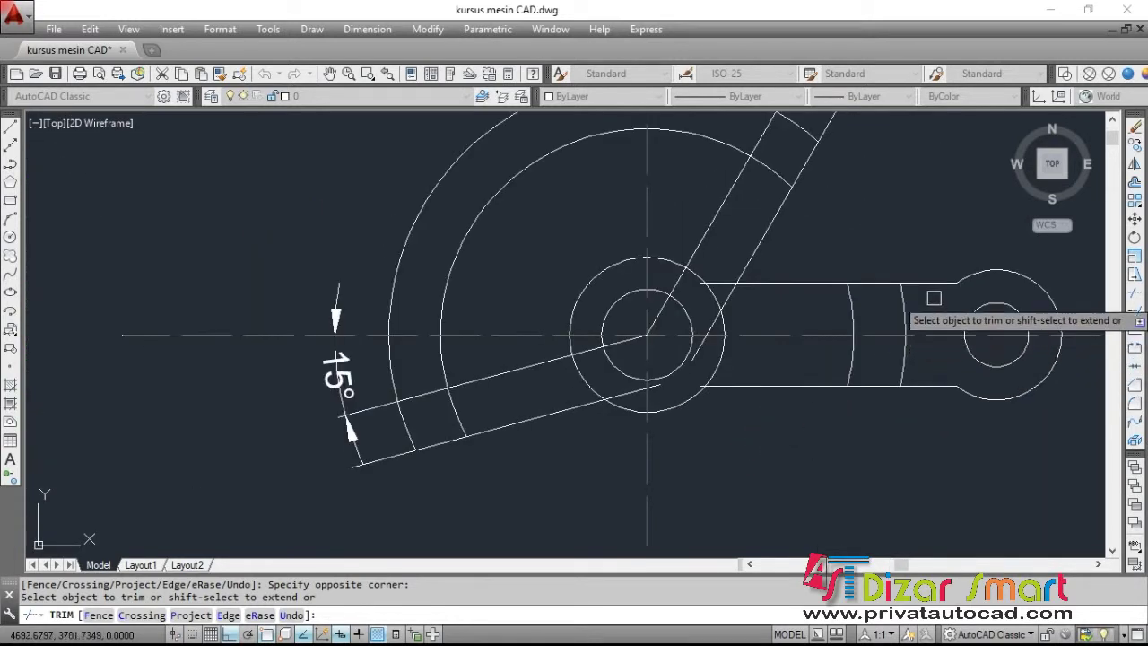
pyautogui.press('Escape')
# Erase the two short arcs crossing the straight arm
pyautogui.click(934, 305)
pyautogui.click(824, 325)
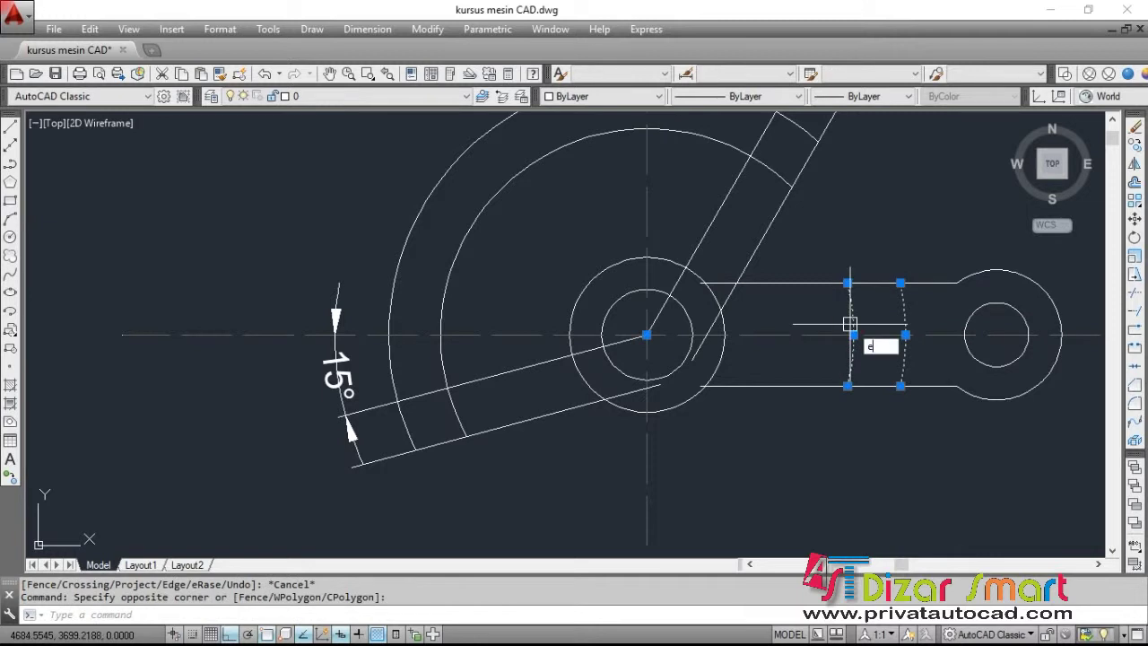
pyautogui.press('Return')
pyautogui.scroll(-2, 850, 324)
pyautogui.scroll(-2, 879, 319)
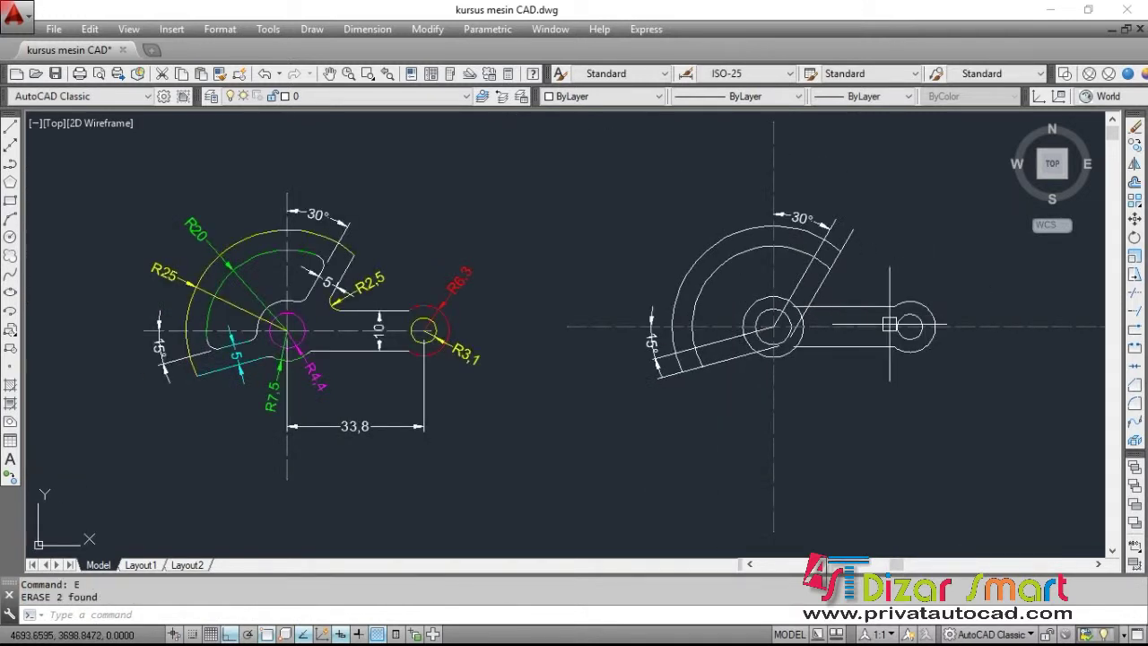
# Inspect the R2,5 slot corner on the reference drawing
pyautogui.scroll(5, 251, 268)
pyautogui.moveTo(350, 246); pyautogui.dragTo(520, 198, button='middle')
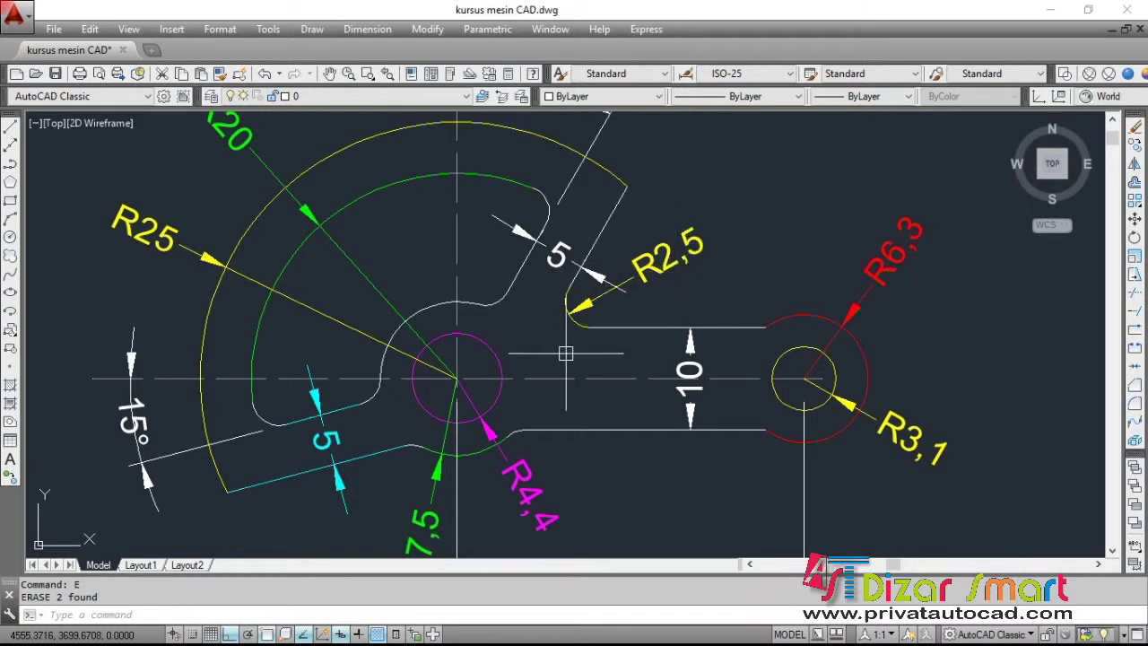
pyautogui.moveTo(563, 376); pyautogui.dragTo(595, 337, button='middle')
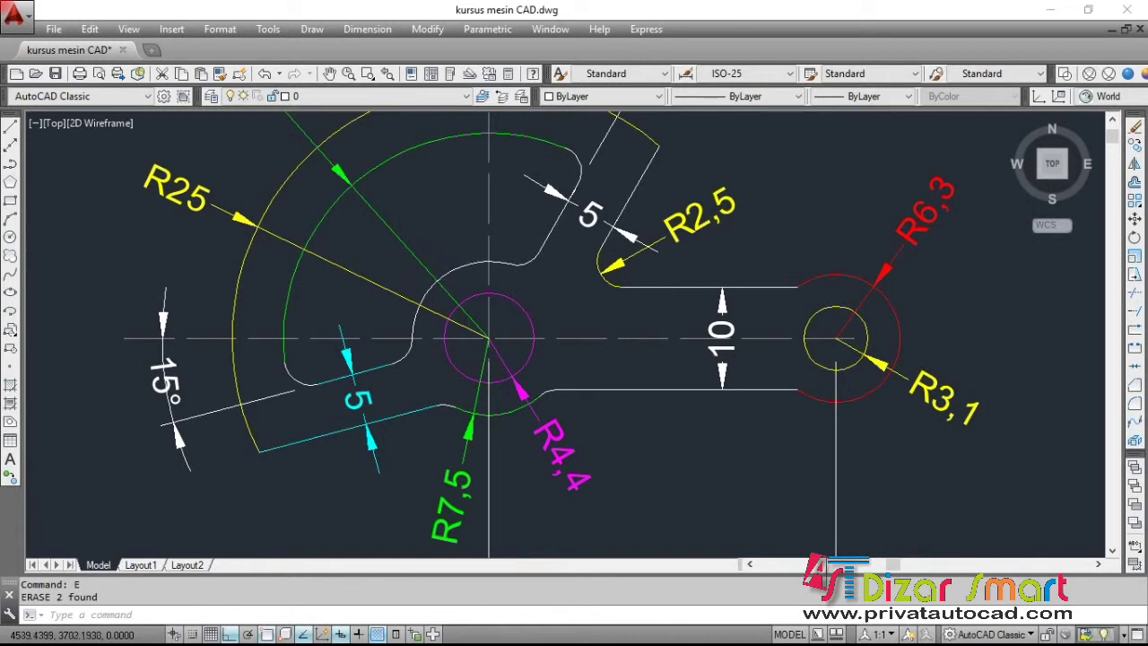
pyautogui.scroll(-5, 444, 292)
# Zoom in on the upper arc area of the copy's slot
pyautogui.moveTo(866, 308); pyautogui.dragTo(619, 318, button='middle')
pyautogui.scroll(3, 619, 318)
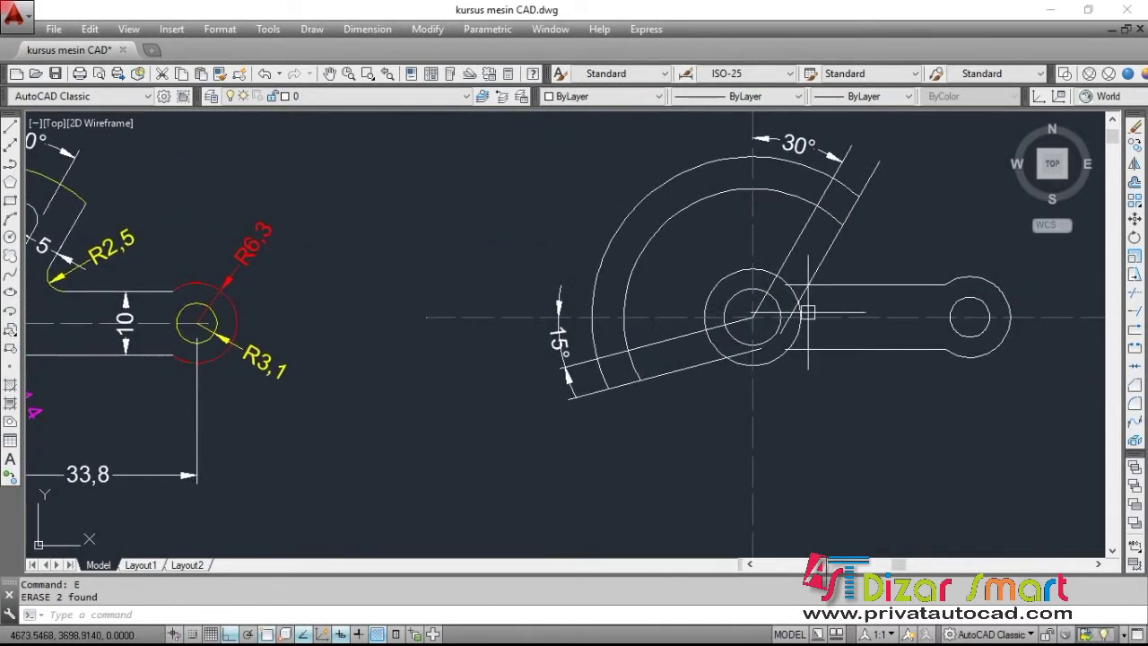
pyautogui.scroll(-1, 855, 303)
pyautogui.scroll(5, 742, 253)
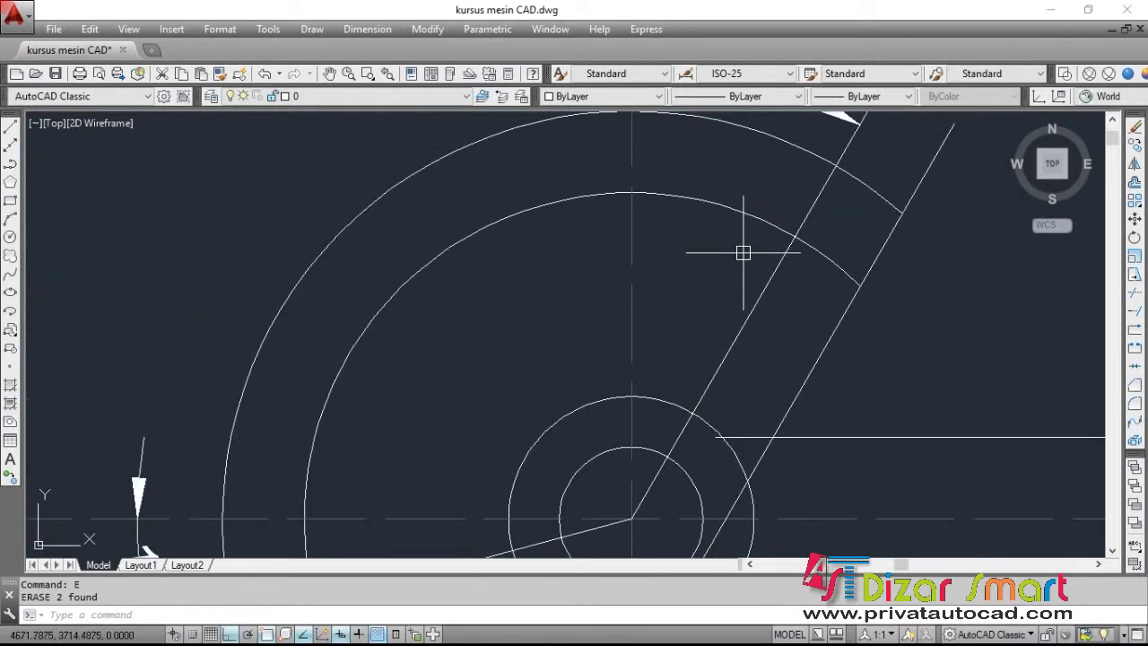
pyautogui.write('f')
pyautogui.press('Return')
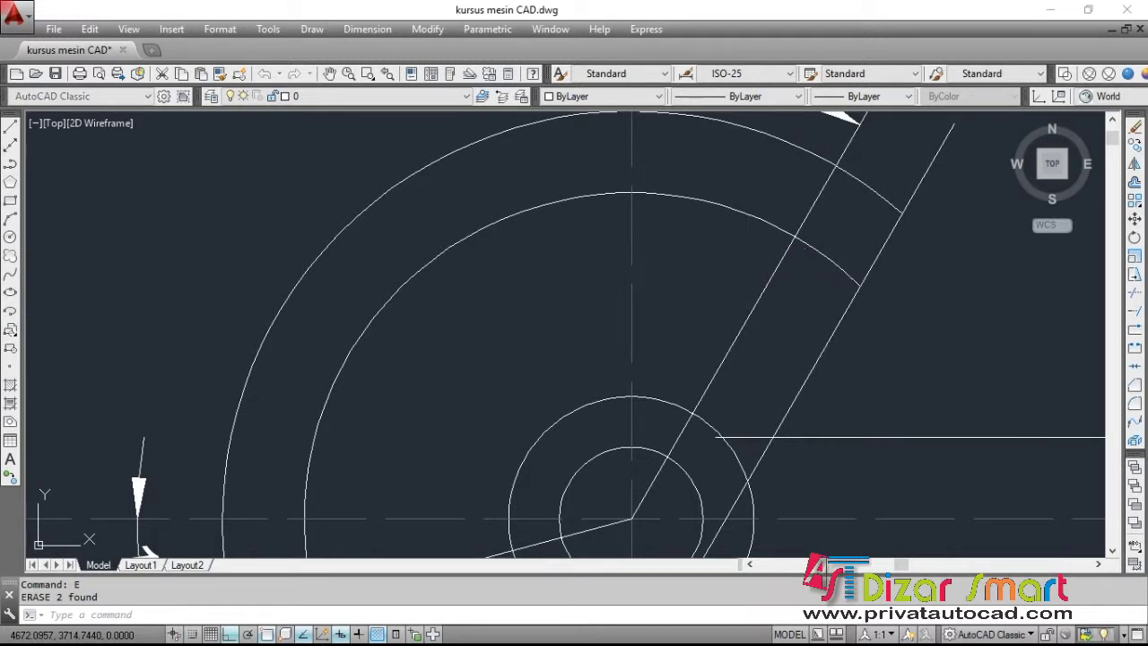
# Fillet the inner arc into the slanted line with radius 2.5
pyautogui.write('r')
pyautogui.press('Return')
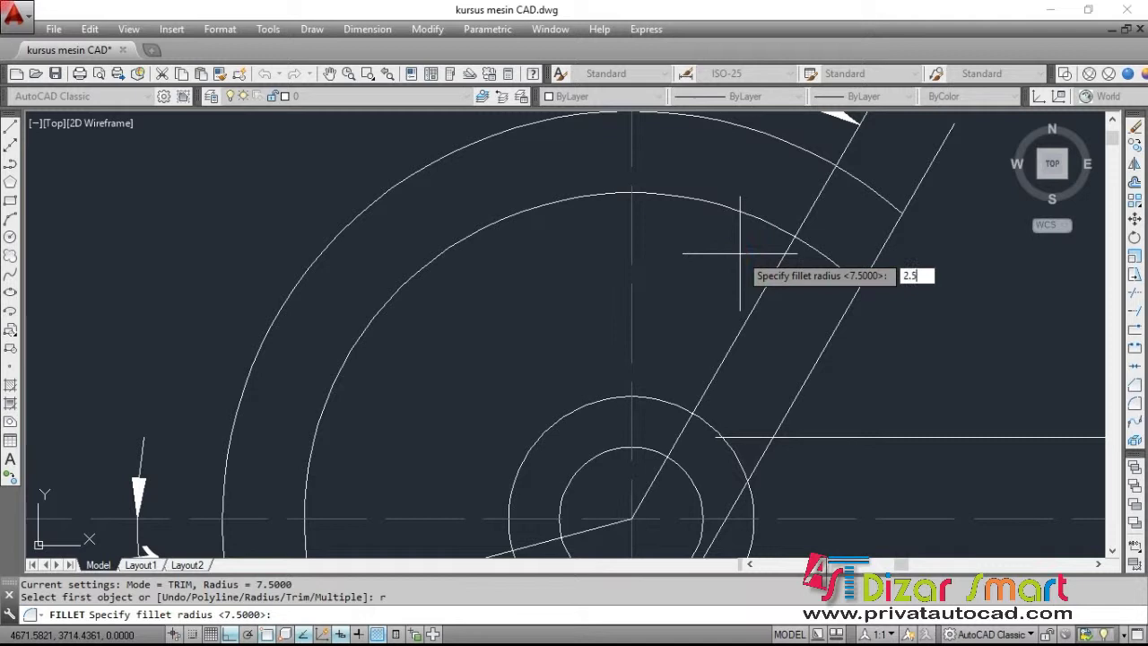
pyautogui.press('Return')
pyautogui.click(757, 217)
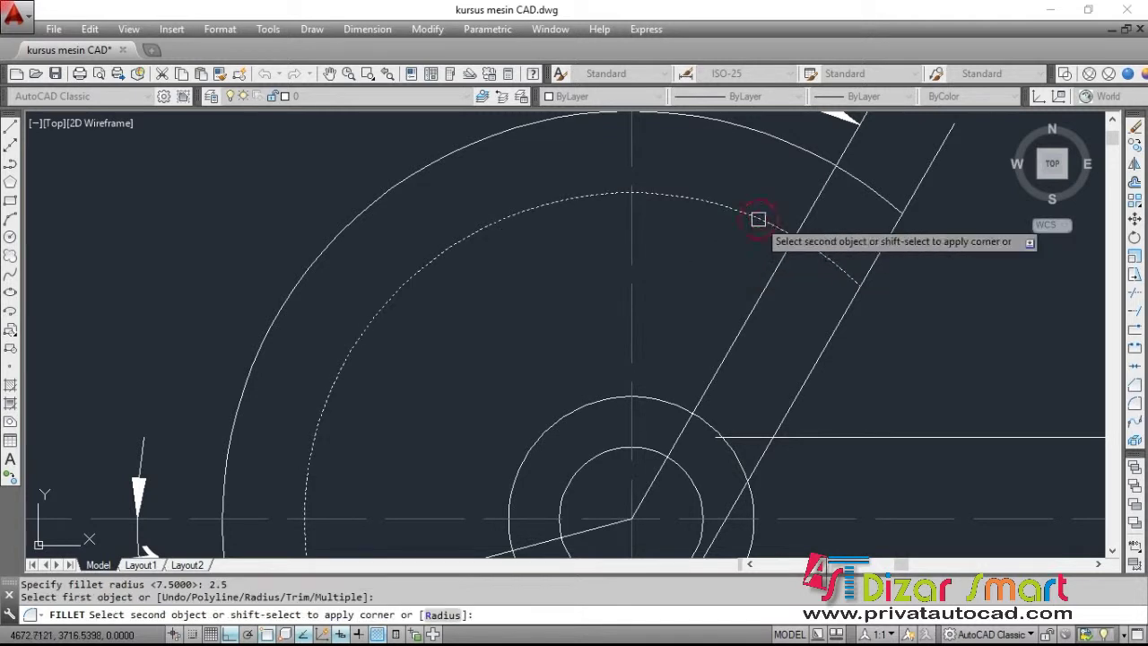
pyautogui.click(773, 278)
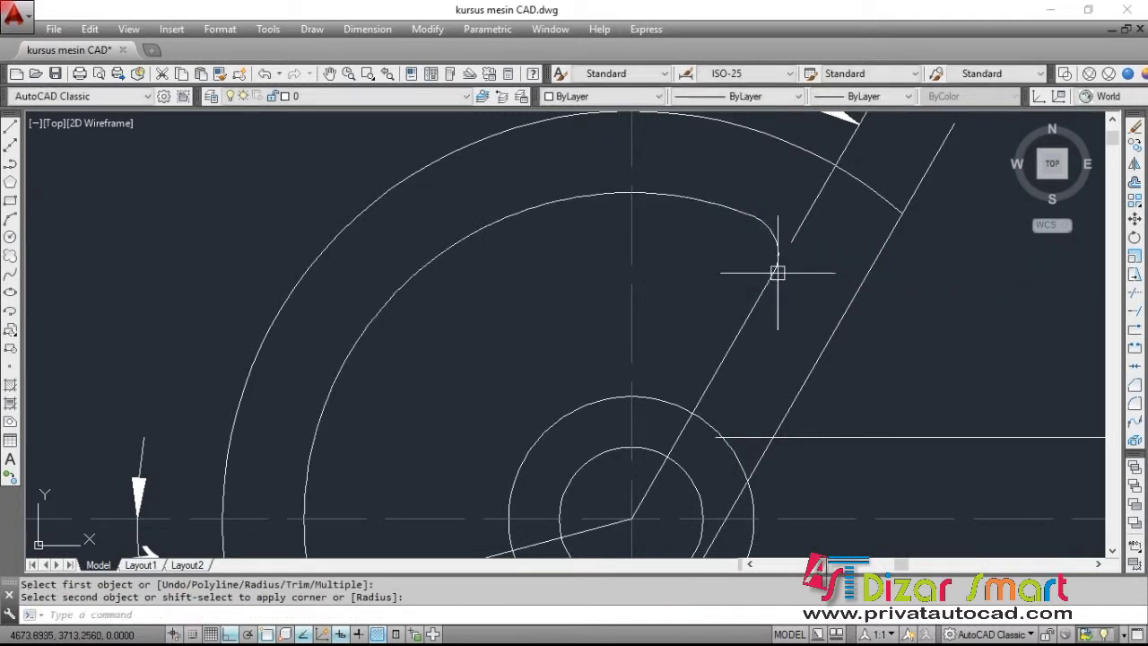
# Erase the 30° dimension from the copy
pyautogui.scroll(-2, 784, 269)
pyautogui.moveTo(805, 241); pyautogui.dragTo(807, 289, button='middle')
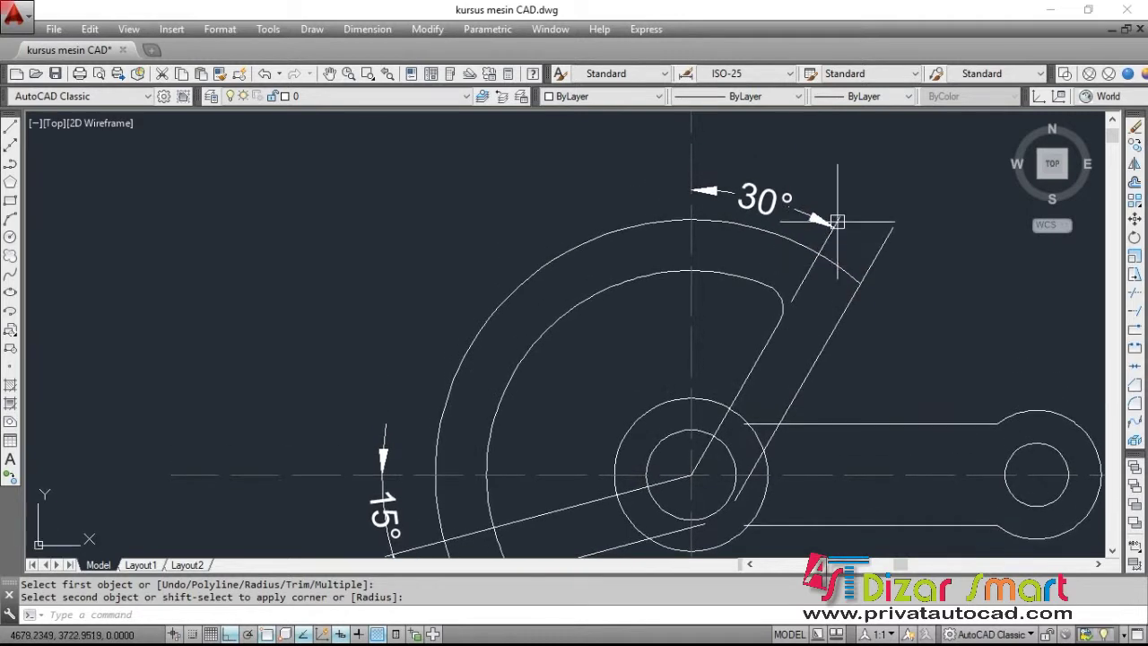
pyautogui.click(831, 226)
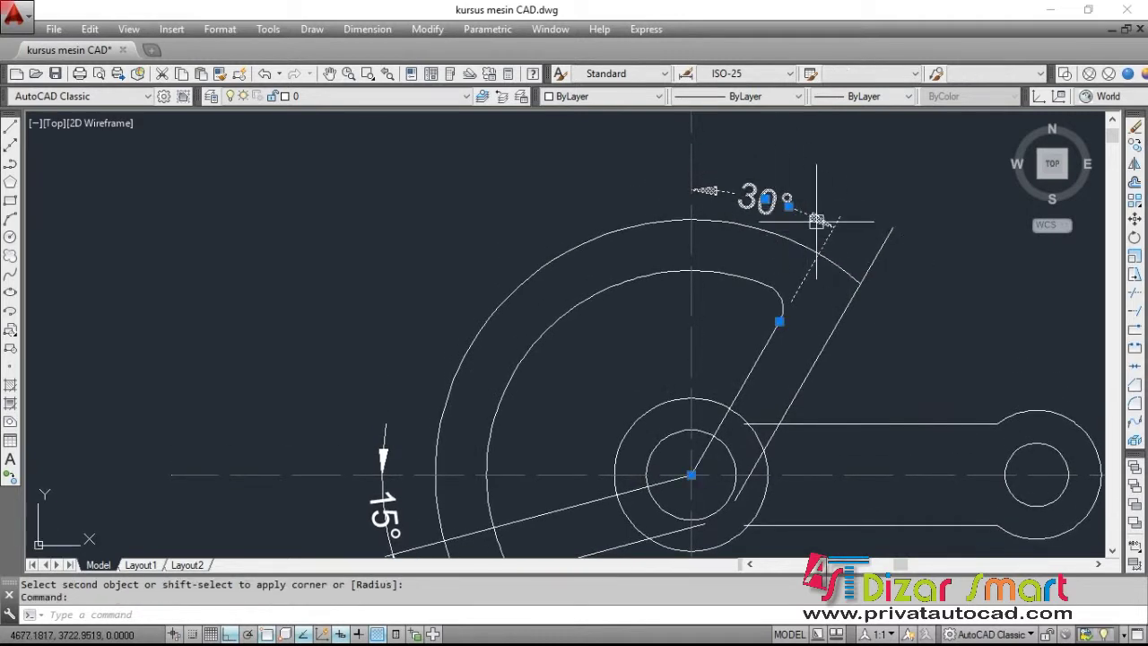
pyautogui.press('Escape')
pyautogui.click(801, 284)
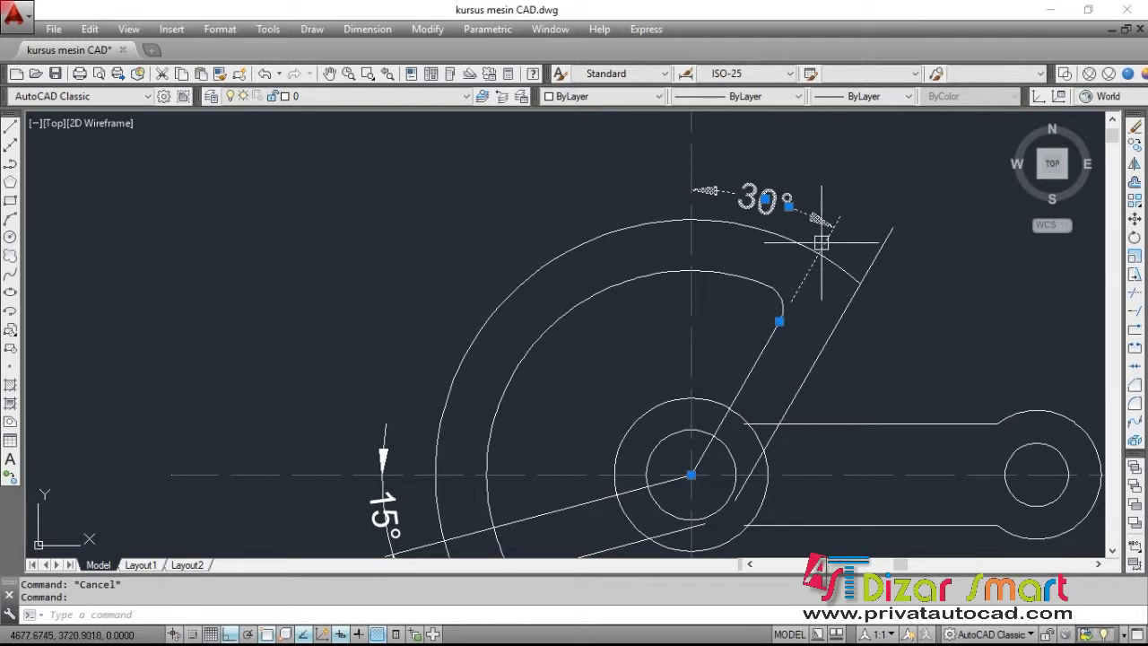
pyautogui.write('e')
pyautogui.press('Return')
# Trim the slanted line's end above the outer arc
pyautogui.scroll(-2, 825, 241)
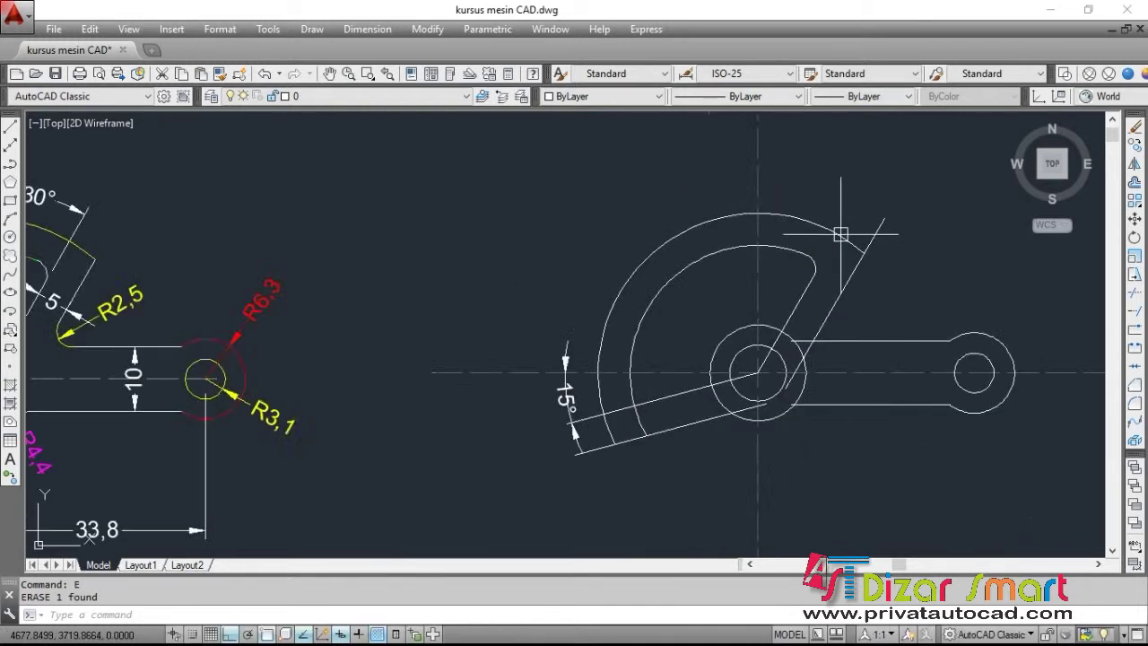
pyautogui.scroll(-2, 840, 234)
pyautogui.scroll(2, 915, 221)
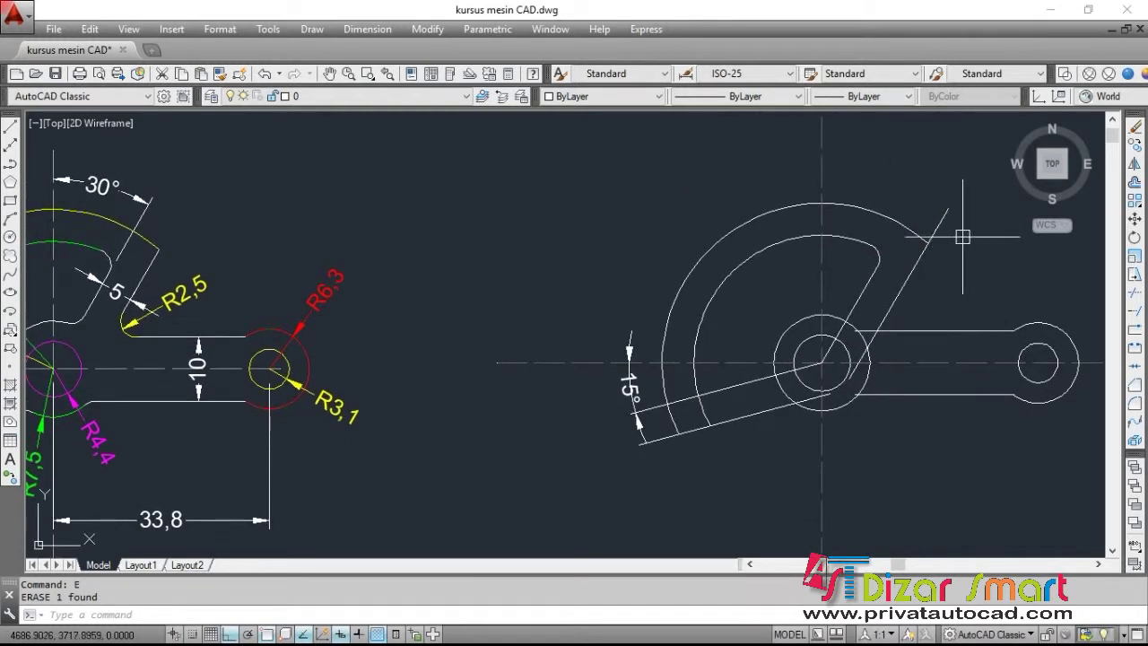
pyautogui.scroll(3, 959, 229)
pyautogui.scroll(1, 942, 231)
pyautogui.write('t')
pyautogui.press('Return')
pyautogui.press('Return')
pyautogui.click(888, 241)
pyautogui.press('Escape')
pyautogui.scroll(-4, 905, 207)
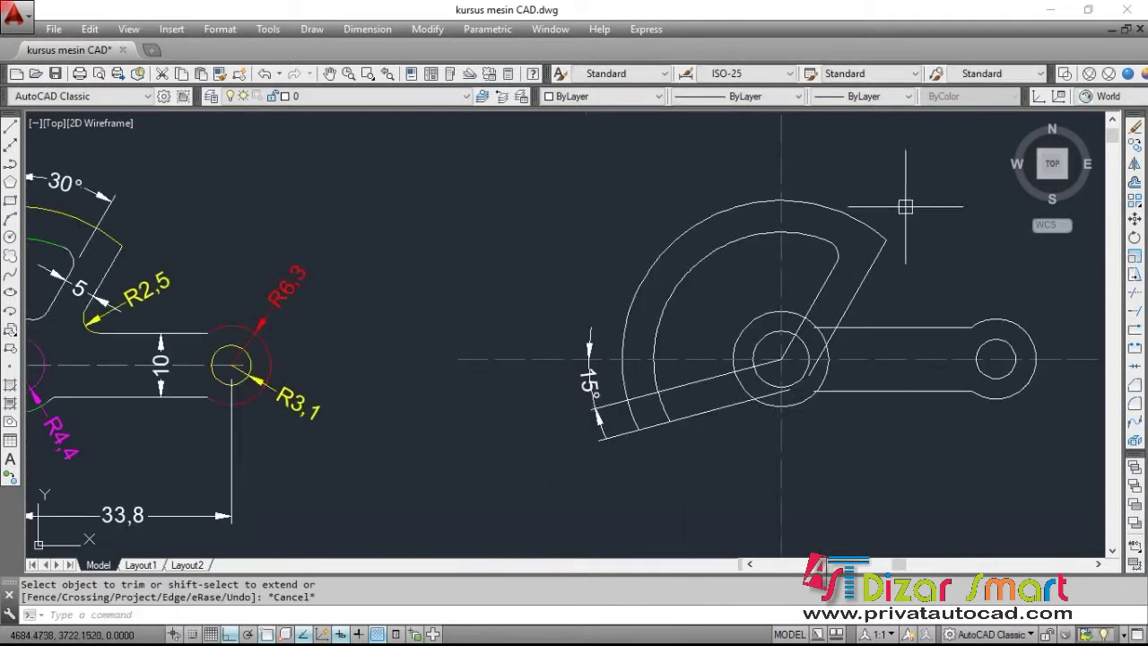
pyautogui.moveTo(671, 389)
pyautogui.mouseDown(button='middle')
pyautogui.moveTo(794, 390)
pyautogui.moveTo(879, 310)
pyautogui.moveTo(633, 382)
pyautogui.mouseUp(button='middle')
# Fillet the slanted outer line into the arm's top edge with radius 2.5
pyautogui.scroll(2, 808, 307)
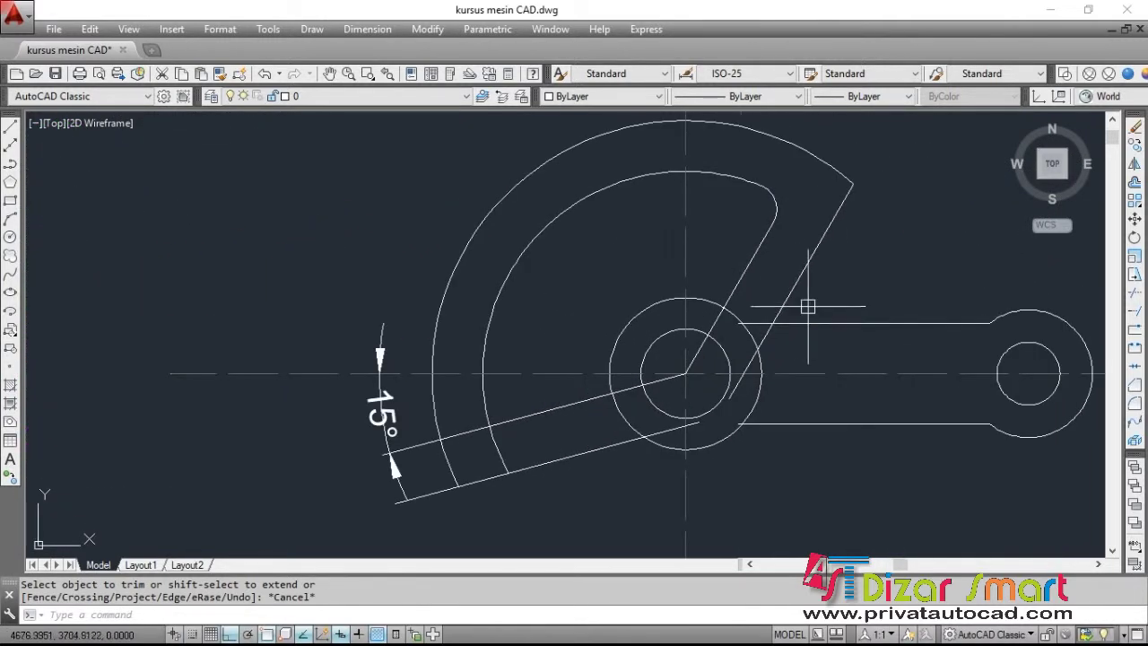
pyautogui.write('f')
pyautogui.press('Return')
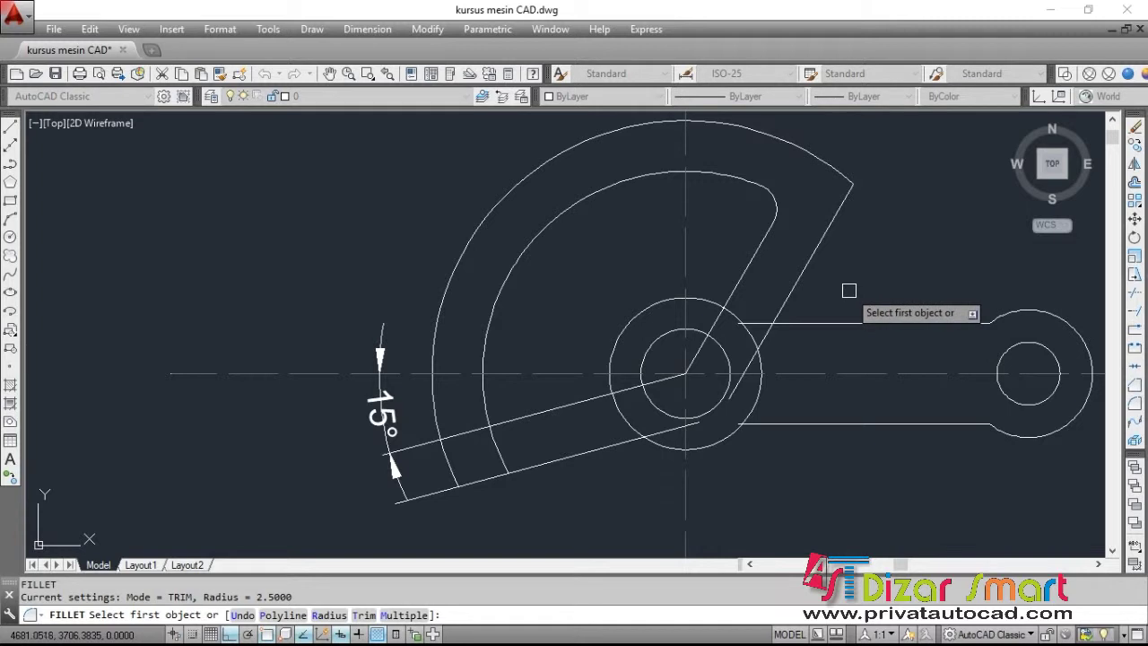
pyautogui.scroll(2, 848, 291)
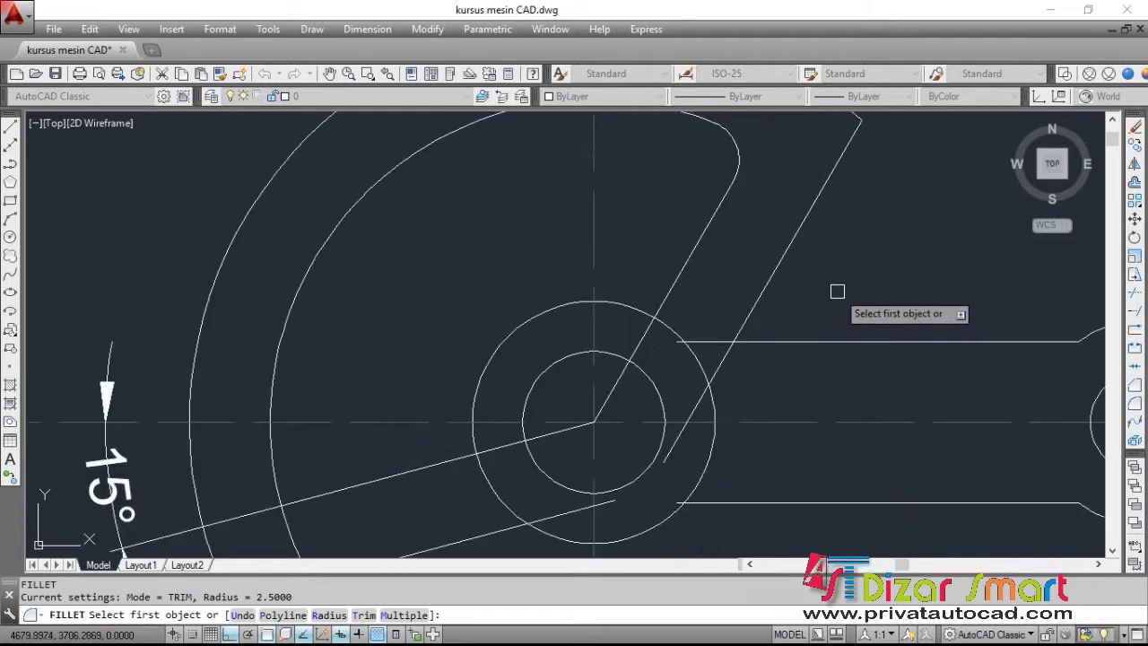
pyautogui.click(761, 302)
pyautogui.click(810, 340)
pyautogui.scroll(-3, 820, 328)
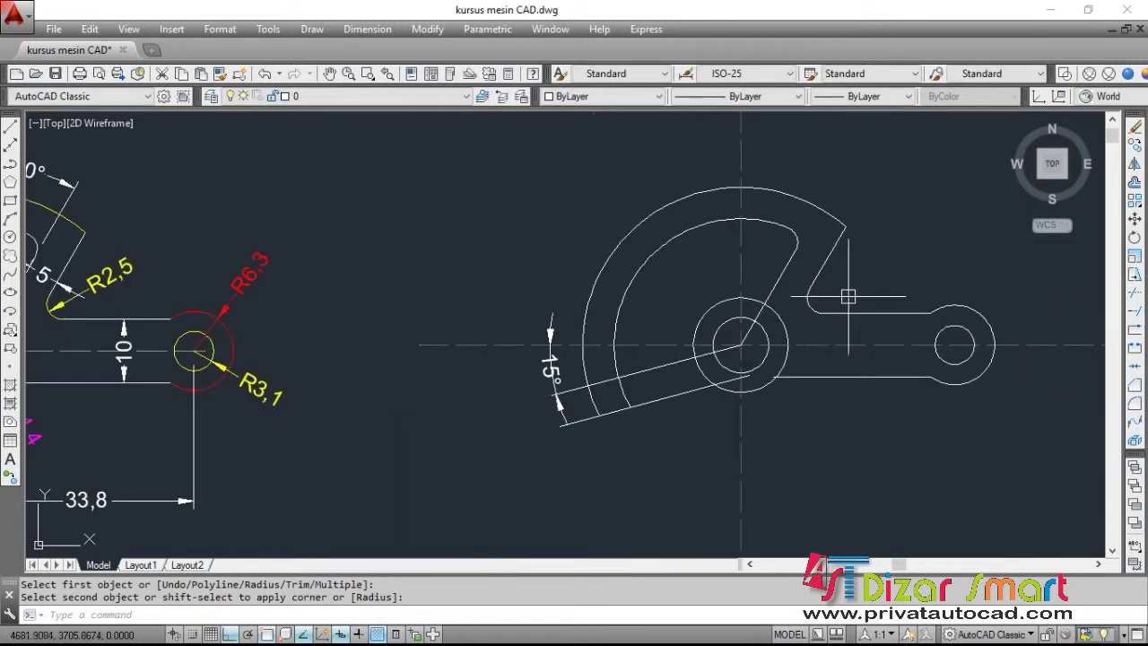
# Fillet the slot's inner arc into the lower slanted line
pyautogui.moveTo(960, 257); pyautogui.dragTo(961, 277, button='middle')
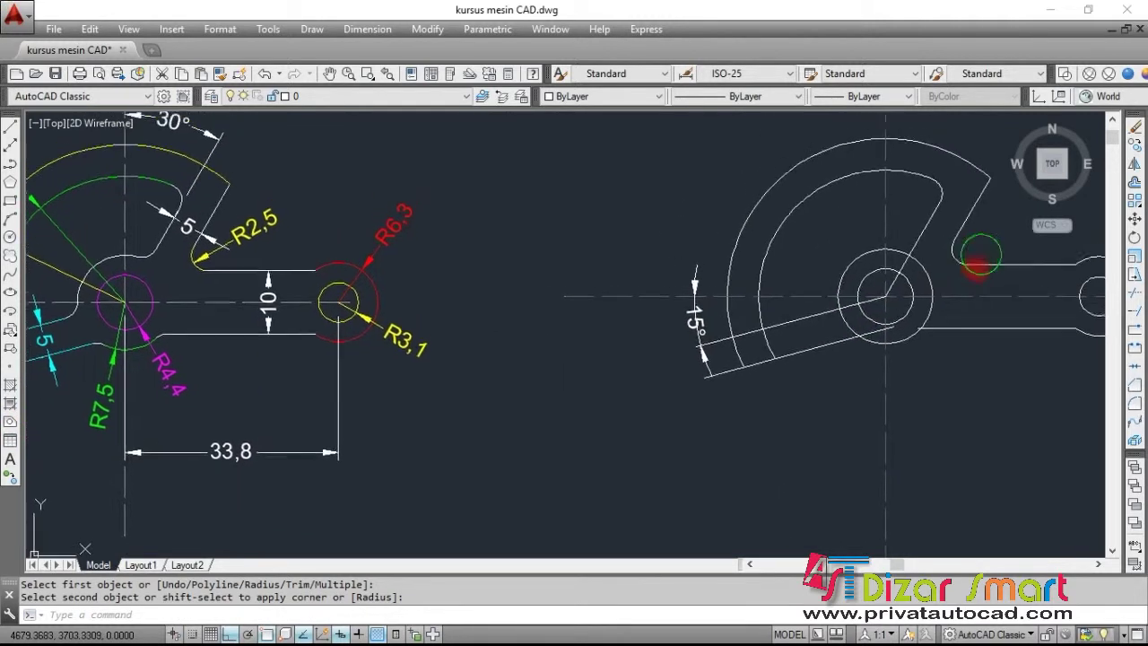
pyautogui.moveTo(874, 302); pyautogui.dragTo(781, 313, button='middle')
pyautogui.scroll(5, 855, 304)
pyautogui.press('Return')
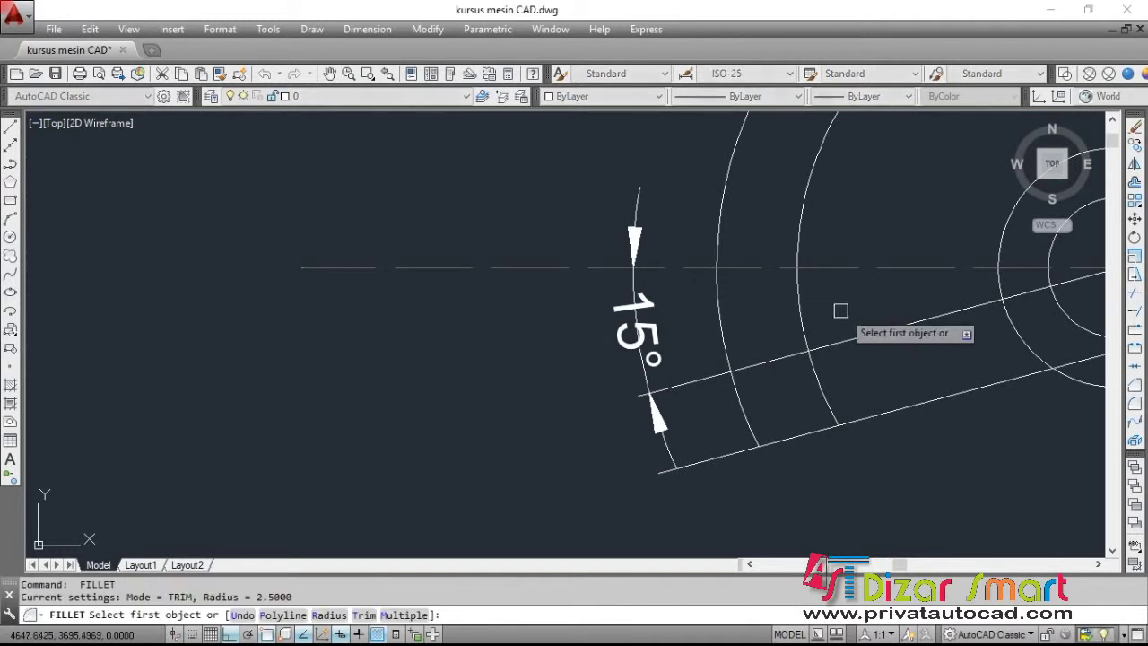
pyautogui.click(802, 301)
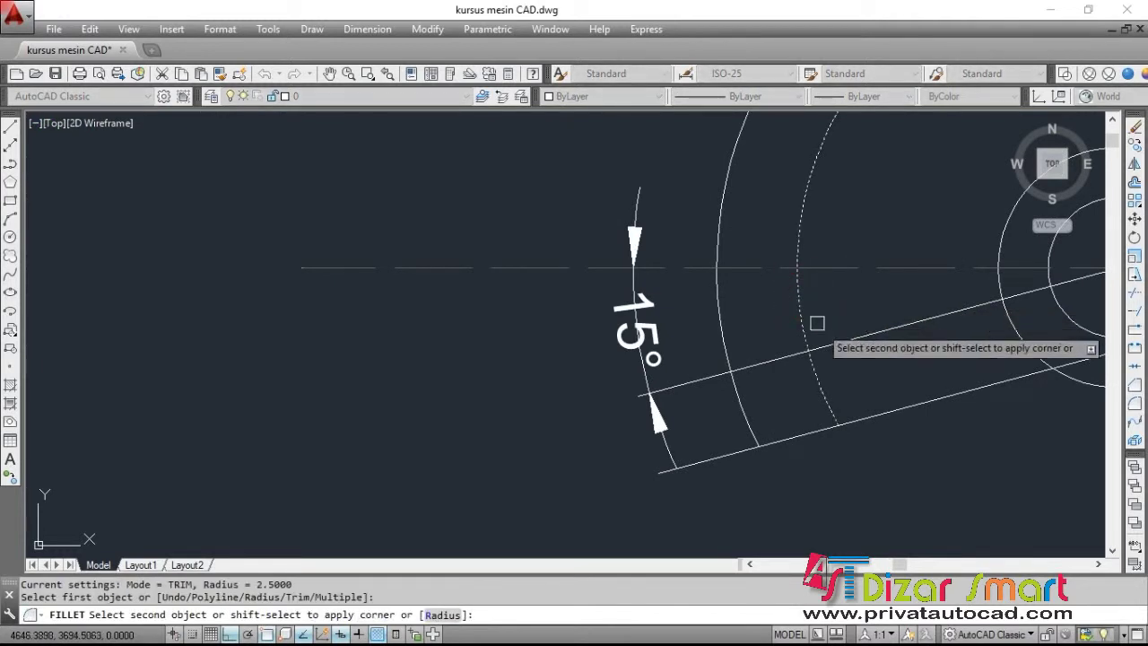
pyautogui.click(861, 338)
# Erase the 15° dimension
pyautogui.press('Escape')
pyautogui.click(796, 351)
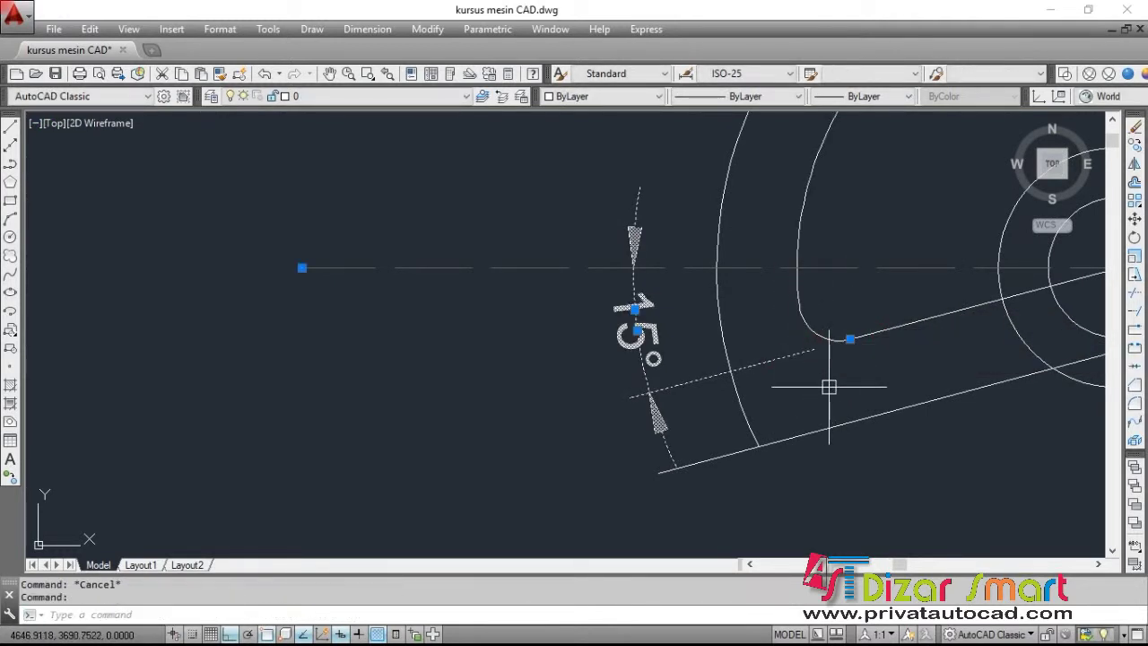
pyautogui.write('e')
pyautogui.press('Return')
pyautogui.scroll(-3, 781, 392)
pyautogui.click(811, 414)
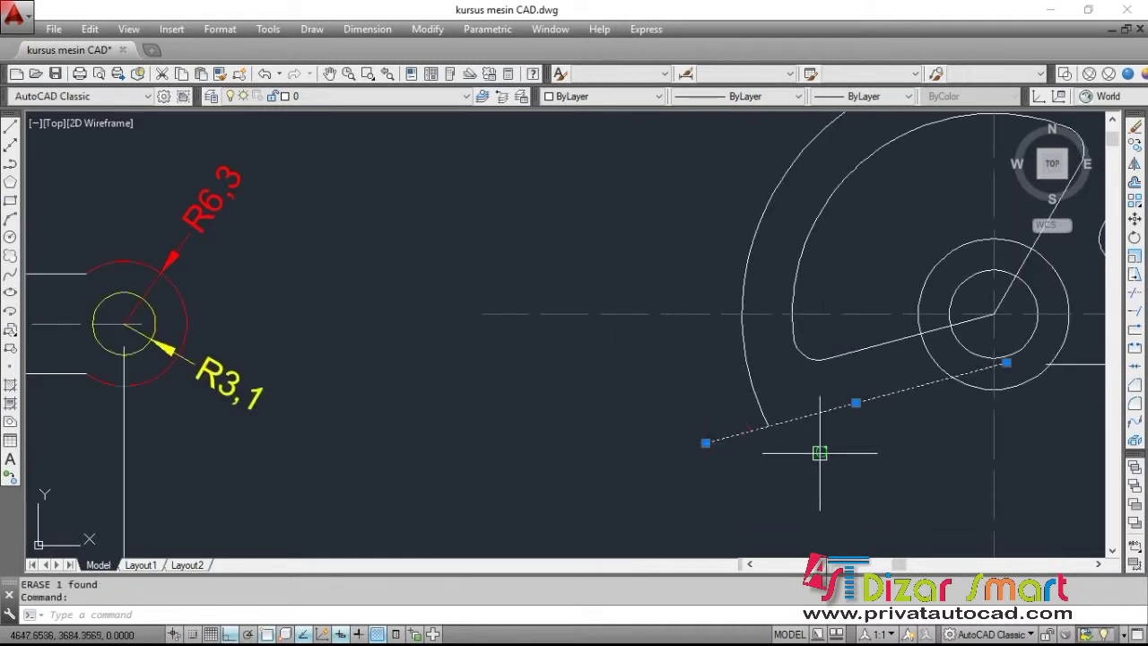
# Restore the accidentally erased slanted line and trim its end back past the arc
pyautogui.scroll(2, 656, 431)
pyautogui.press('Return')
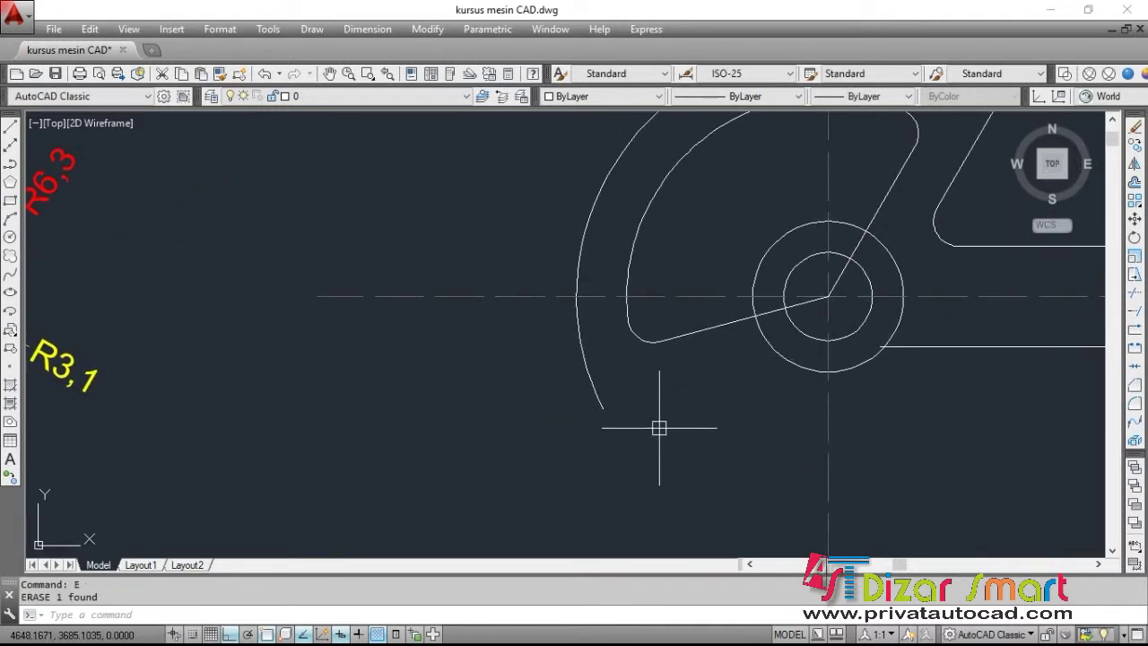
pyautogui.write('u')
pyautogui.press('Return')
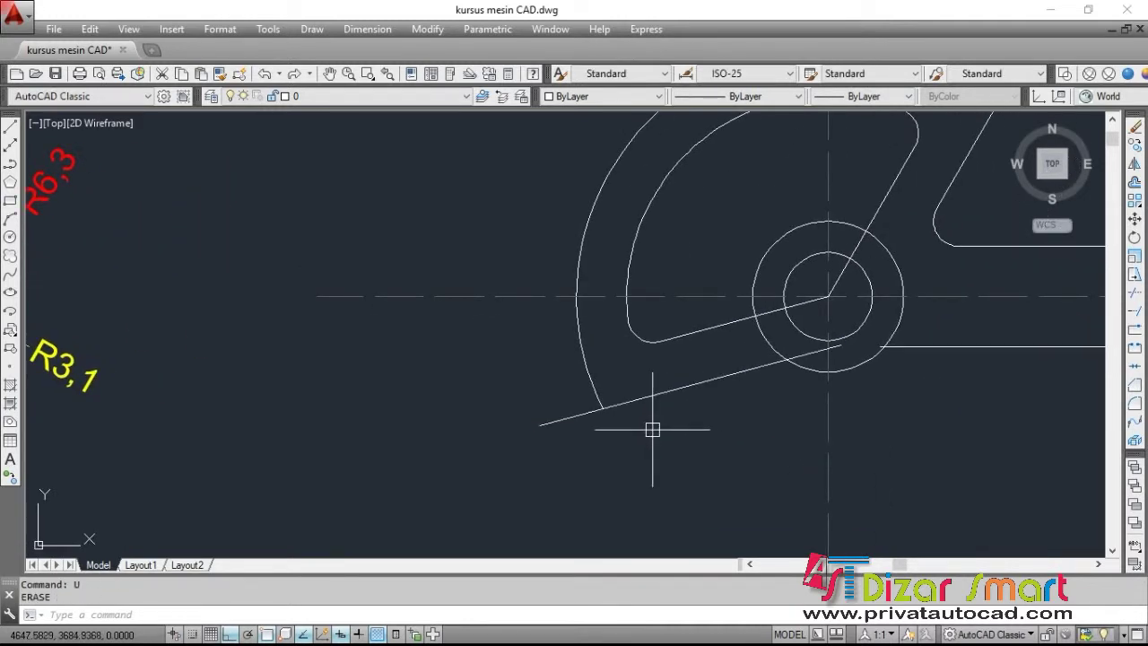
pyautogui.write('TR')
pyautogui.press('Return')
pyautogui.press('Return')
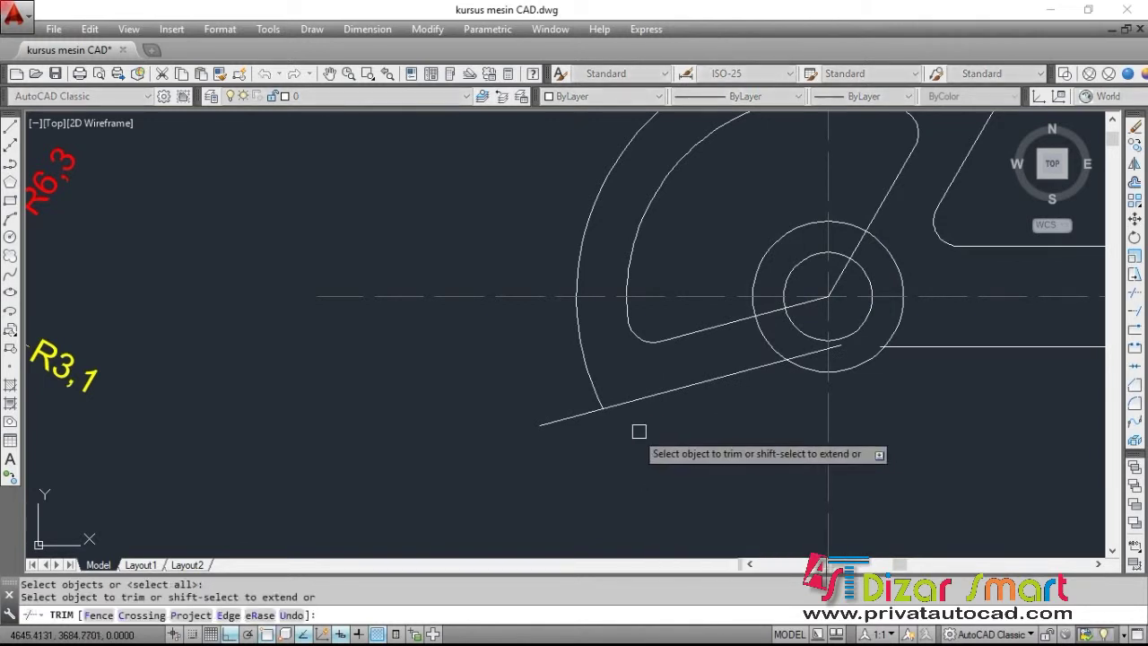
pyautogui.click(579, 414)
pyautogui.press('Escape')
# Trim the slot's lower and upper lines back to the hub's outer circle
pyautogui.scroll(-2, 609, 408)
pyautogui.moveTo(815, 345)
pyautogui.mouseDown(button='middle')
pyautogui.moveTo(910, 298)
pyautogui.moveTo(966, 292)
pyautogui.mouseUp(button='middle')
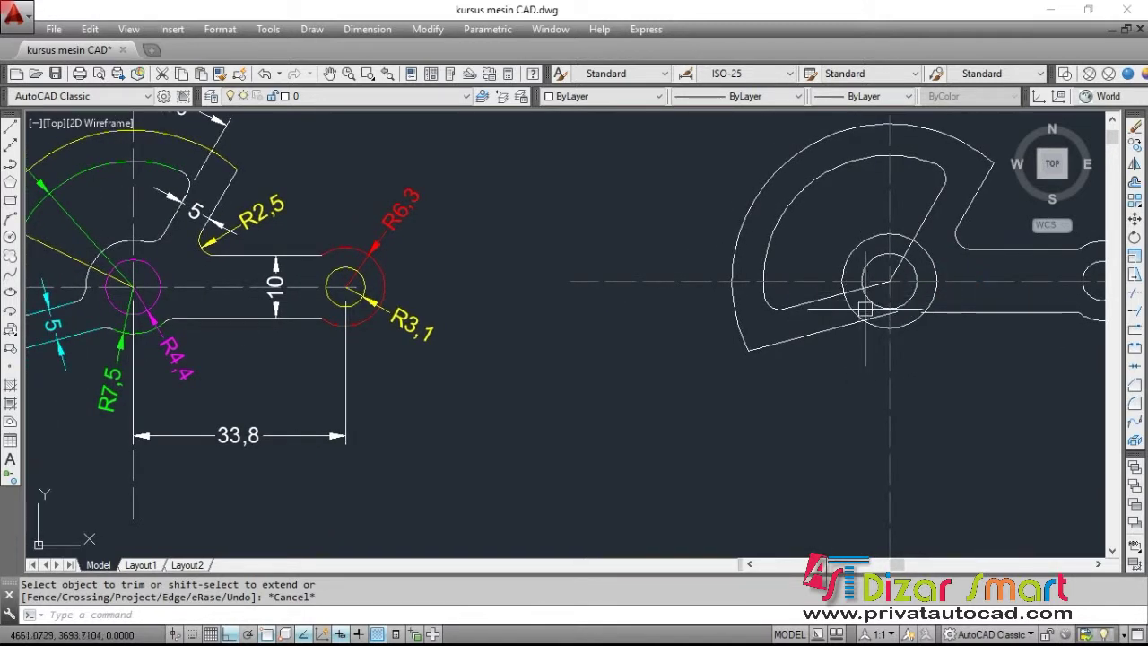
pyautogui.scroll(2, 867, 306)
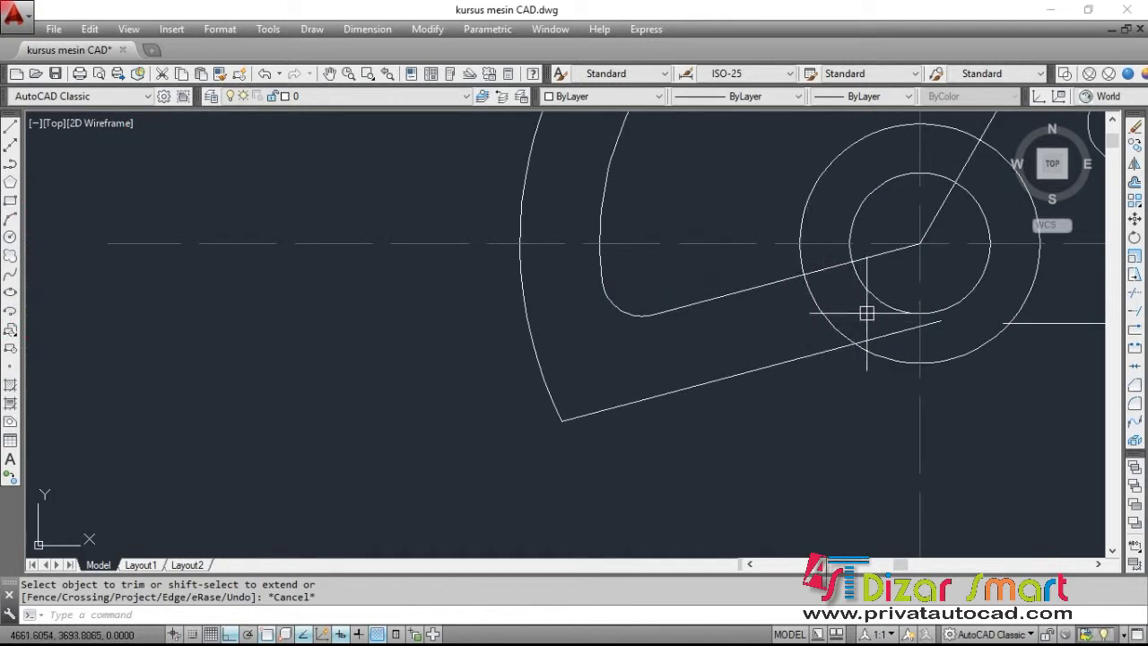
pyautogui.scroll(-2, 866, 308)
pyautogui.scroll(3, 839, 276)
pyautogui.scroll(2, 864, 295)
pyautogui.write('t')
pyautogui.press('Return')
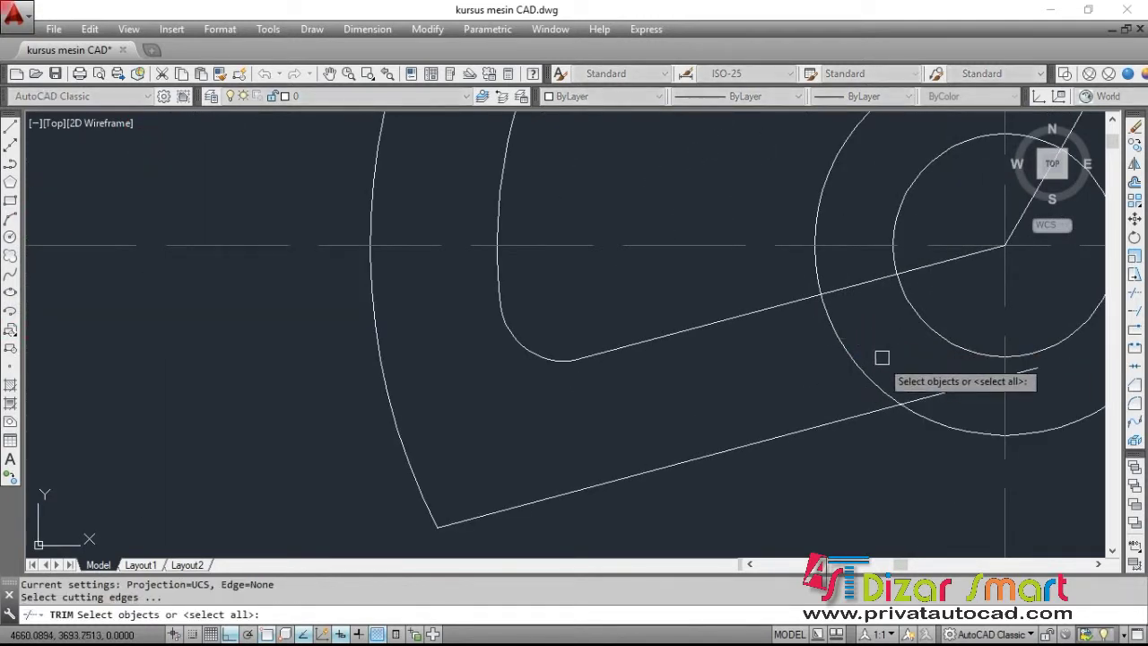
pyautogui.click(840, 349)
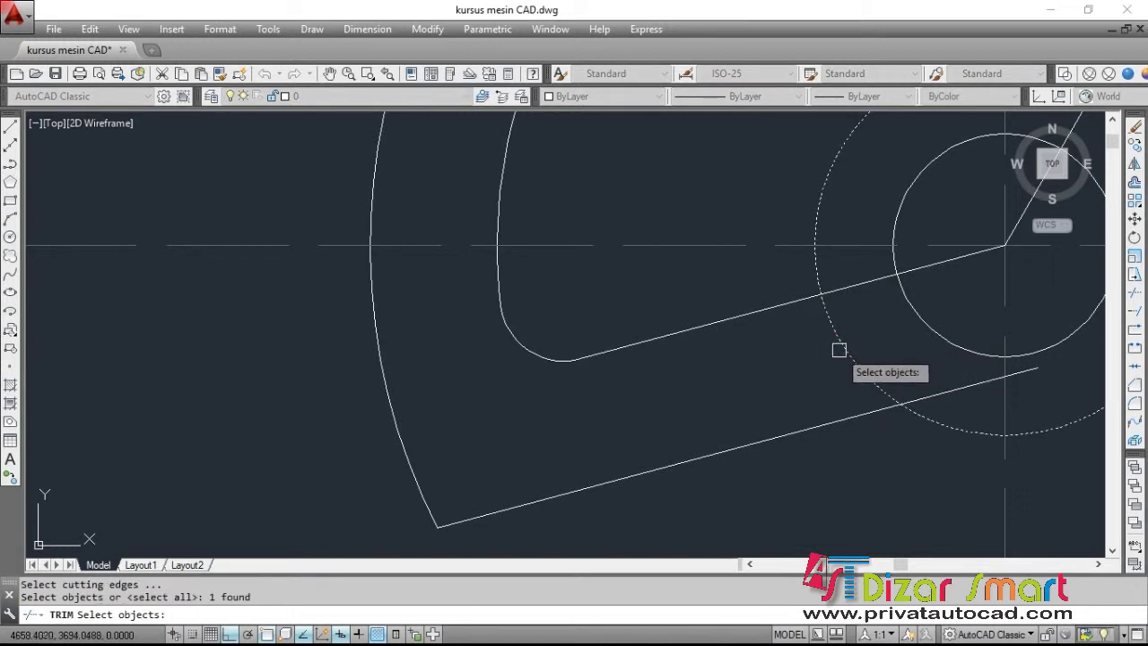
pyautogui.press('Return')
pyautogui.click(946, 392)
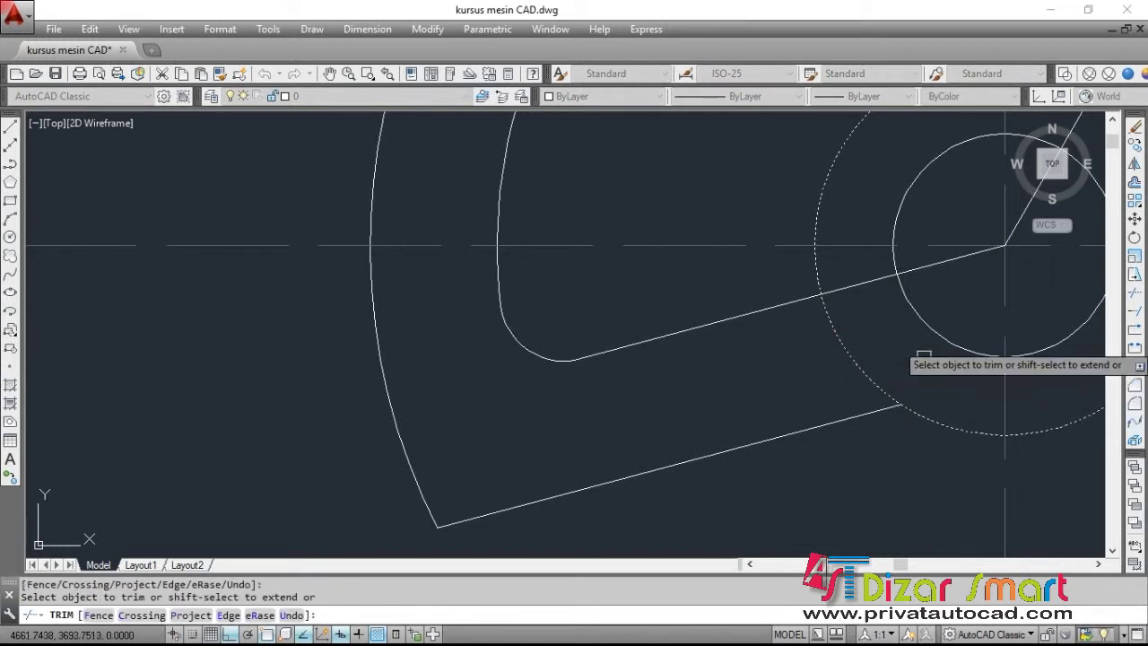
pyautogui.click(843, 291)
pyautogui.press('Escape')
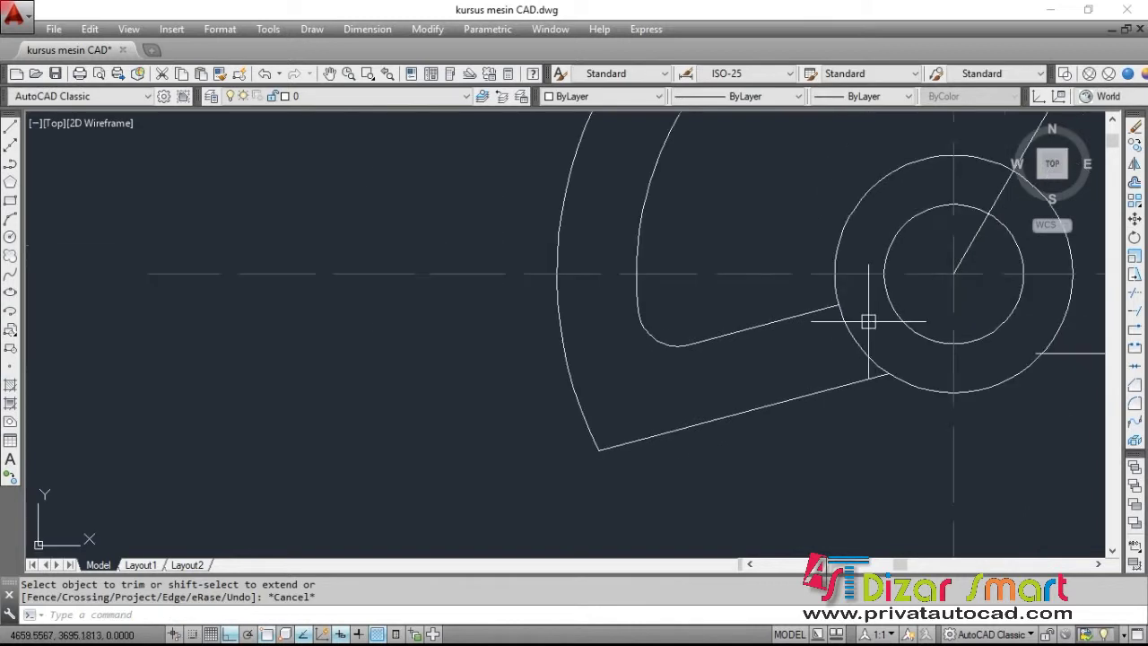
# Trim away the outer-circle arc lying between the two trimmed lines
pyautogui.write('tr')
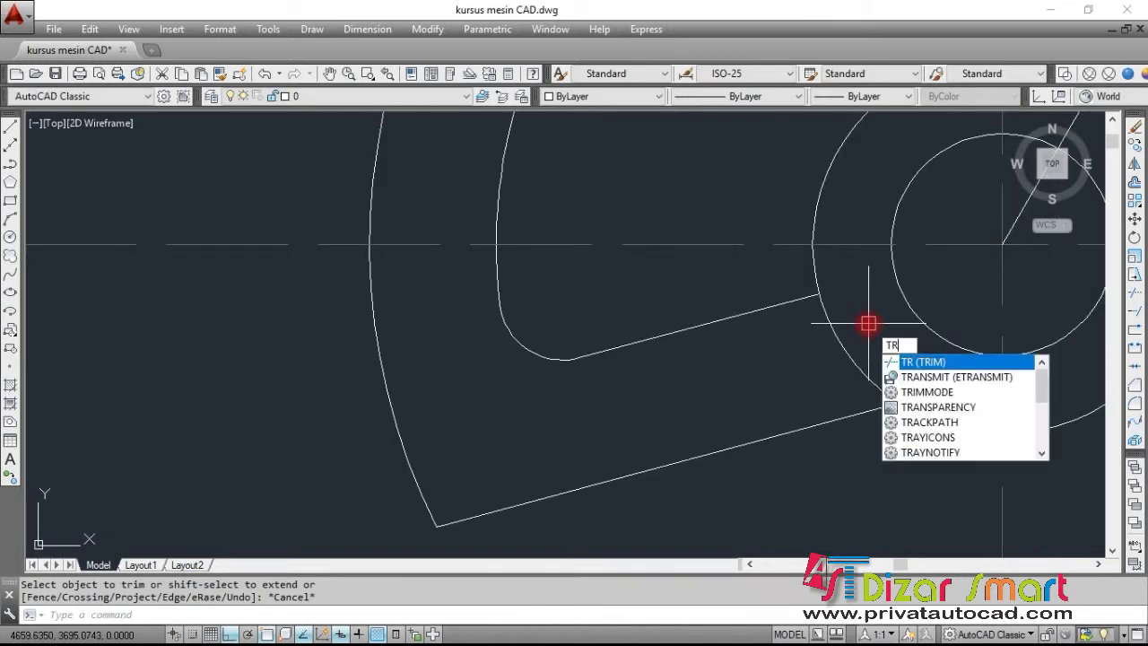
pyautogui.press('Return')
pyautogui.press('Return')
pyautogui.moveTo(867, 325); pyautogui.dragTo(800, 377)
pyautogui.scroll(-3, 801, 377)
pyautogui.press('Escape')
pyautogui.scroll(3, 824, 305)
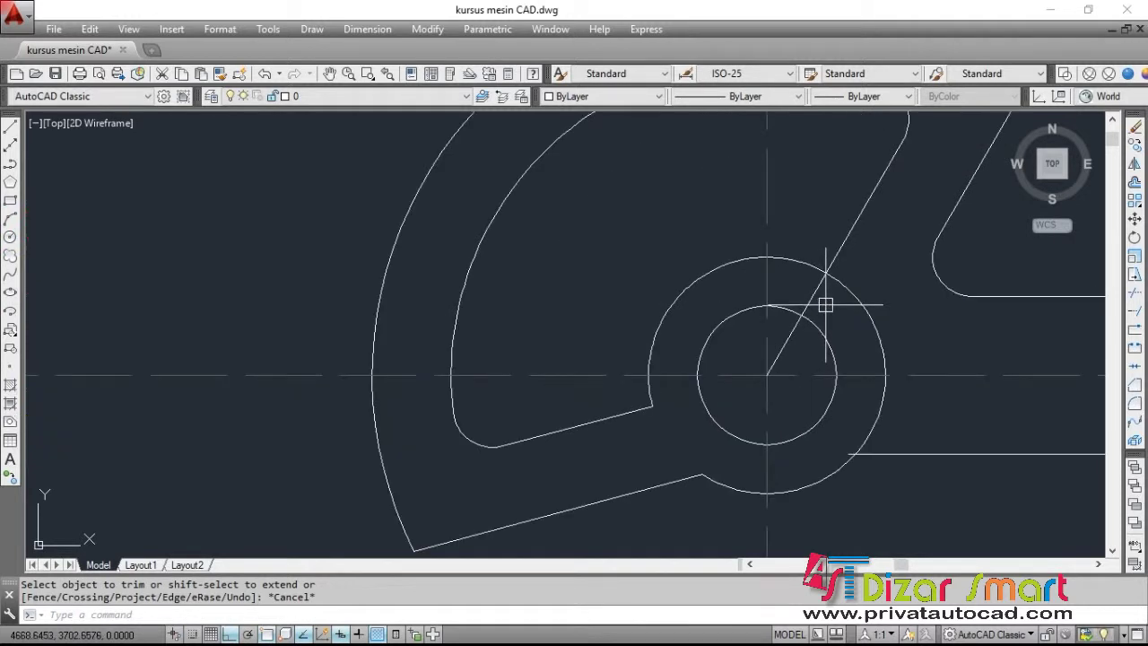
pyautogui.write('tr')
pyautogui.press('Return')
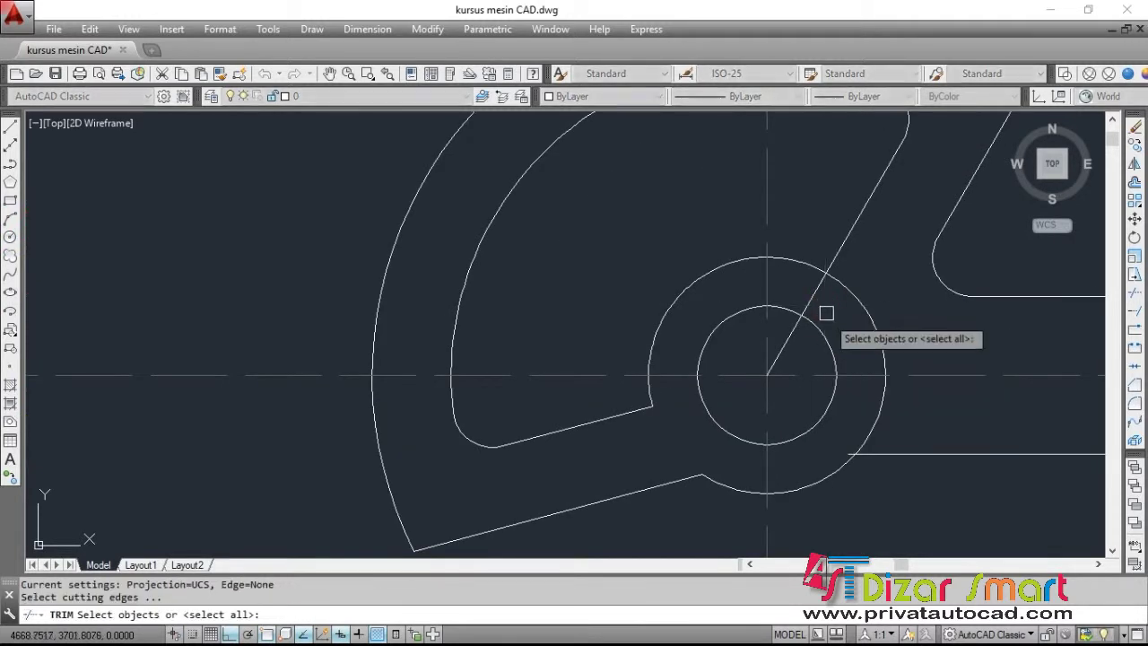
pyautogui.click(787, 344)
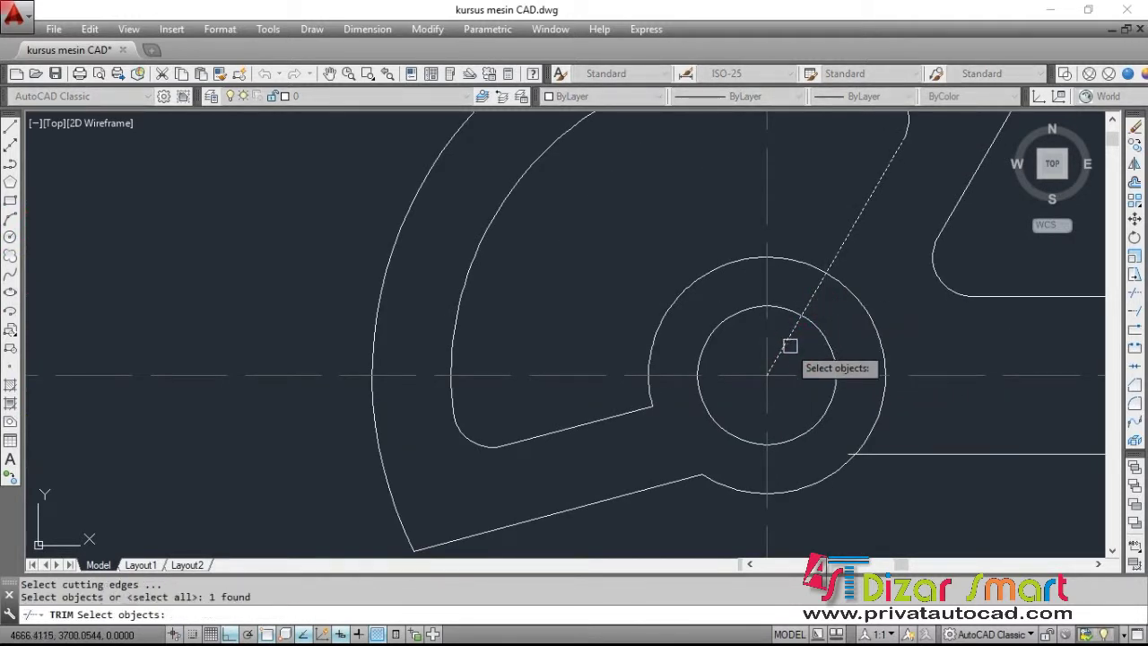
pyautogui.press('Escape')
pyautogui.scroll(-3, 852, 331)
pyautogui.scroll(-1, 927, 317)
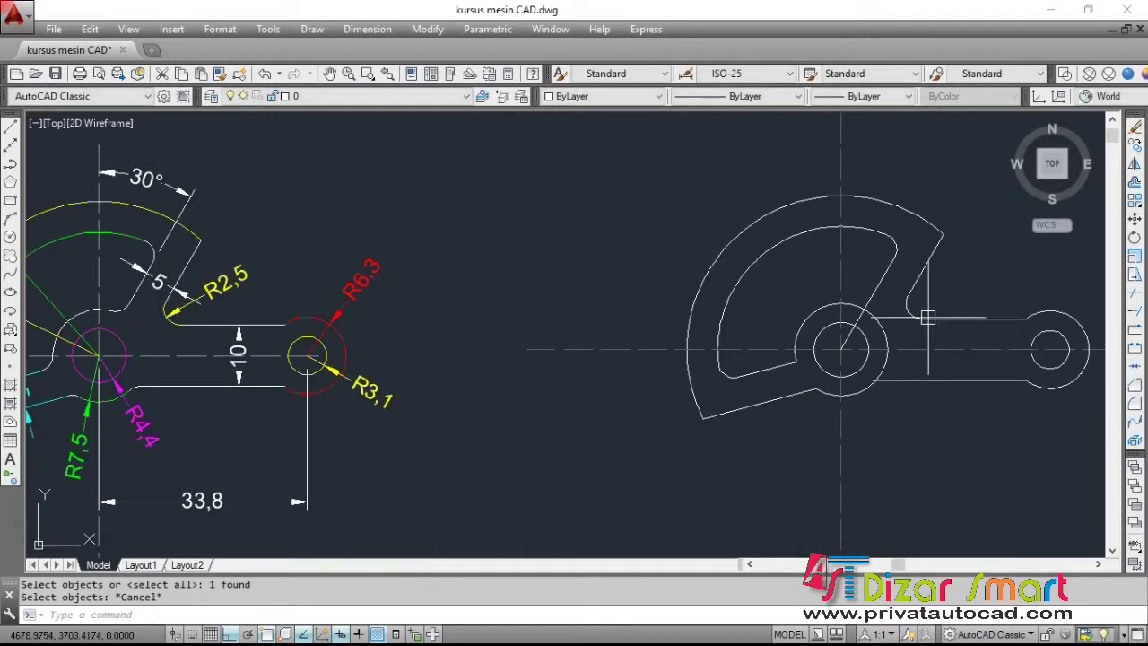
# Cut the hub's outer arc at the arm joint so the 30° line ends there
pyautogui.scroll(4, 886, 350)
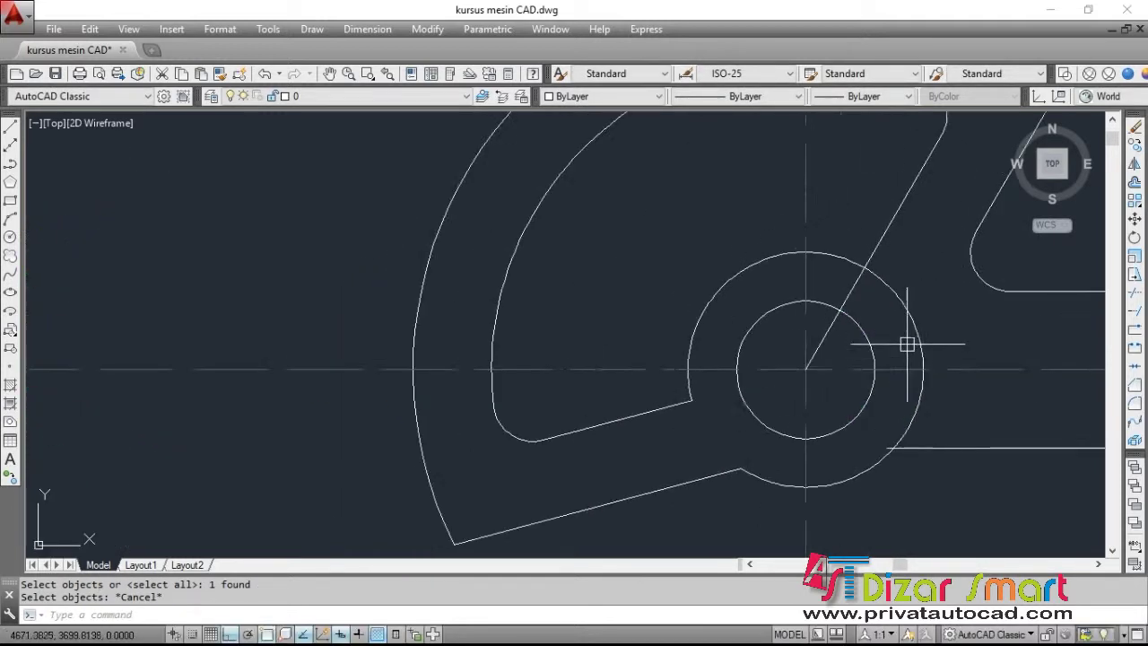
pyautogui.write('tr')
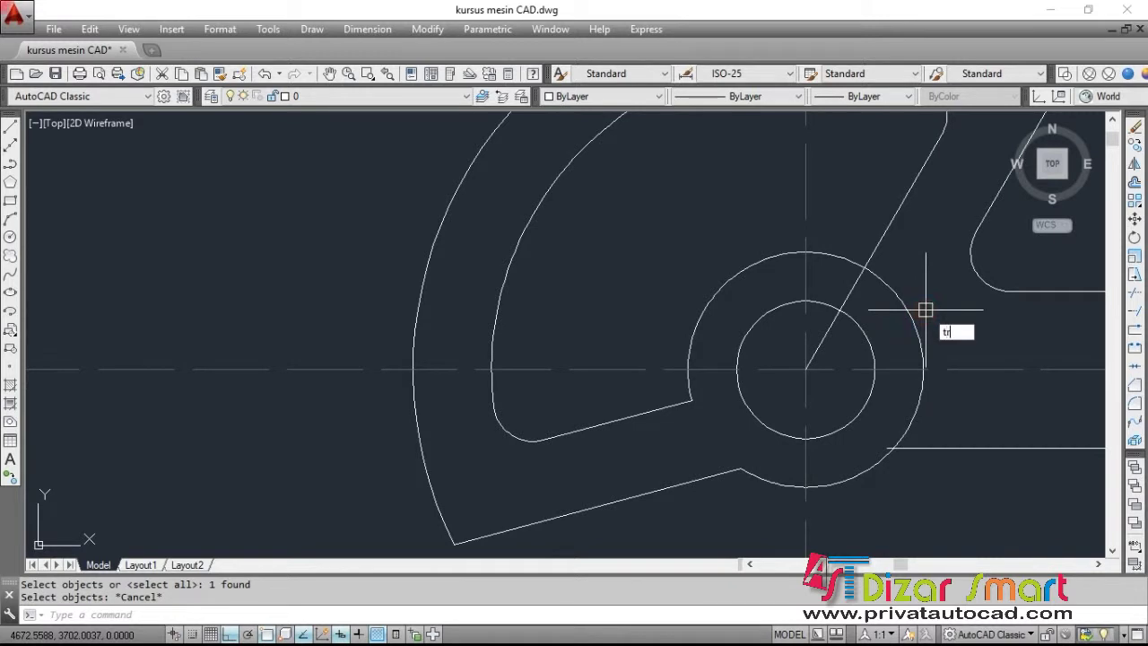
pyautogui.press('Return')
pyautogui.press('Return')
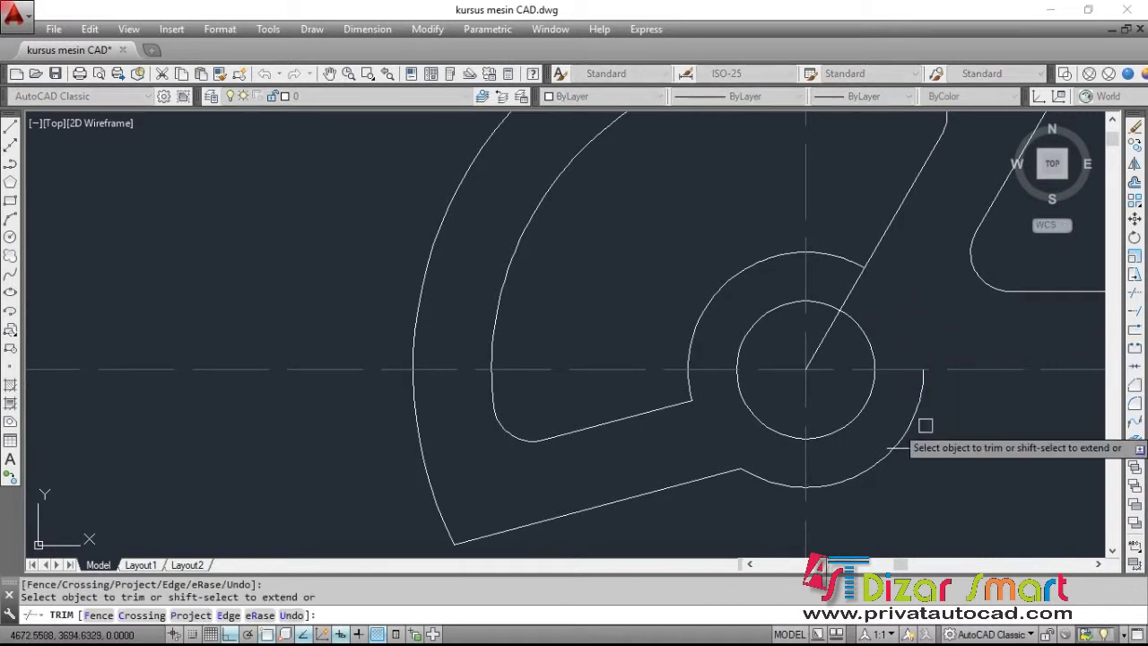
pyautogui.scroll(2, 889, 457)
pyautogui.scroll(6, 889, 471)
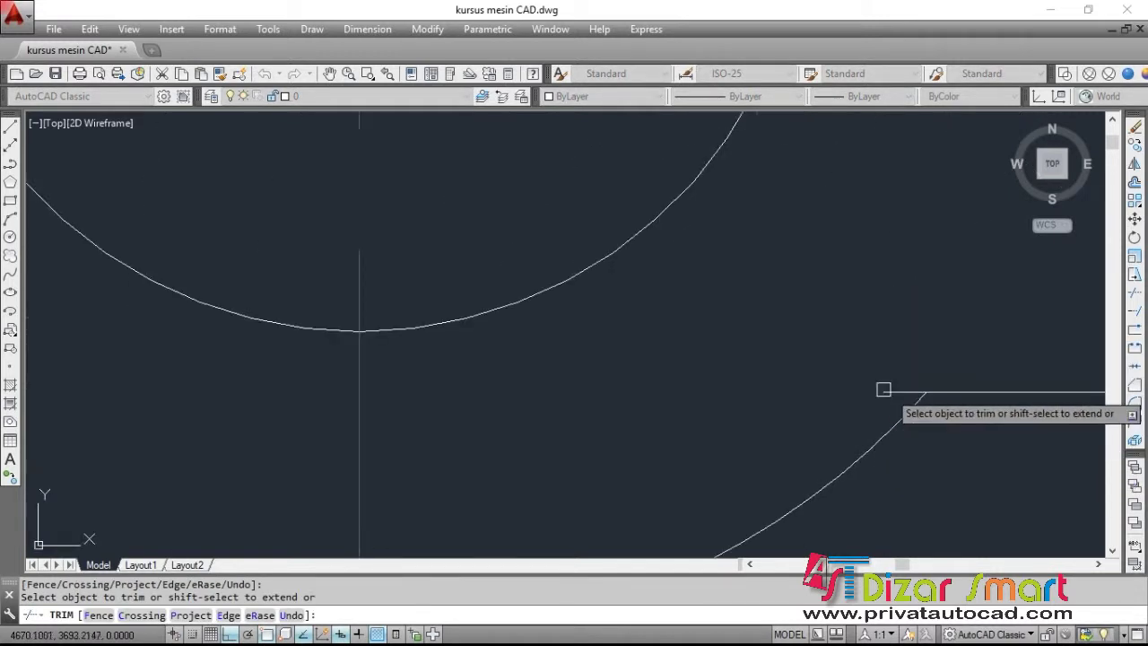
pyautogui.scroll(-4, 871, 484)
pyautogui.scroll(-2, 871, 484)
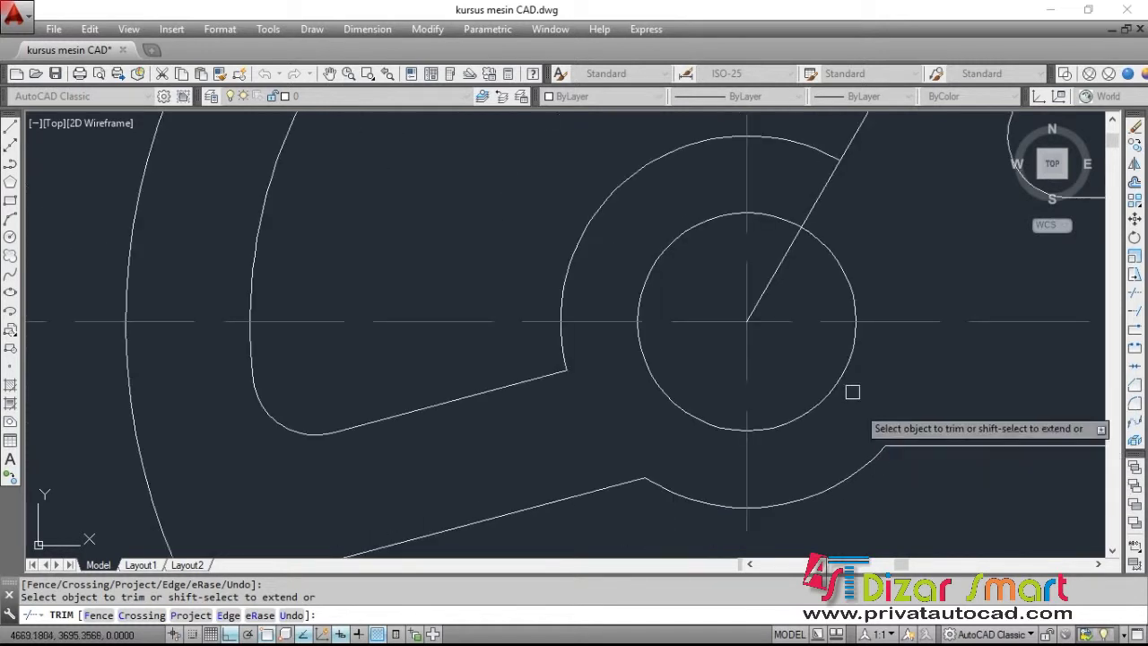
pyautogui.scroll(-4, 851, 389)
pyautogui.scroll(3, 827, 315)
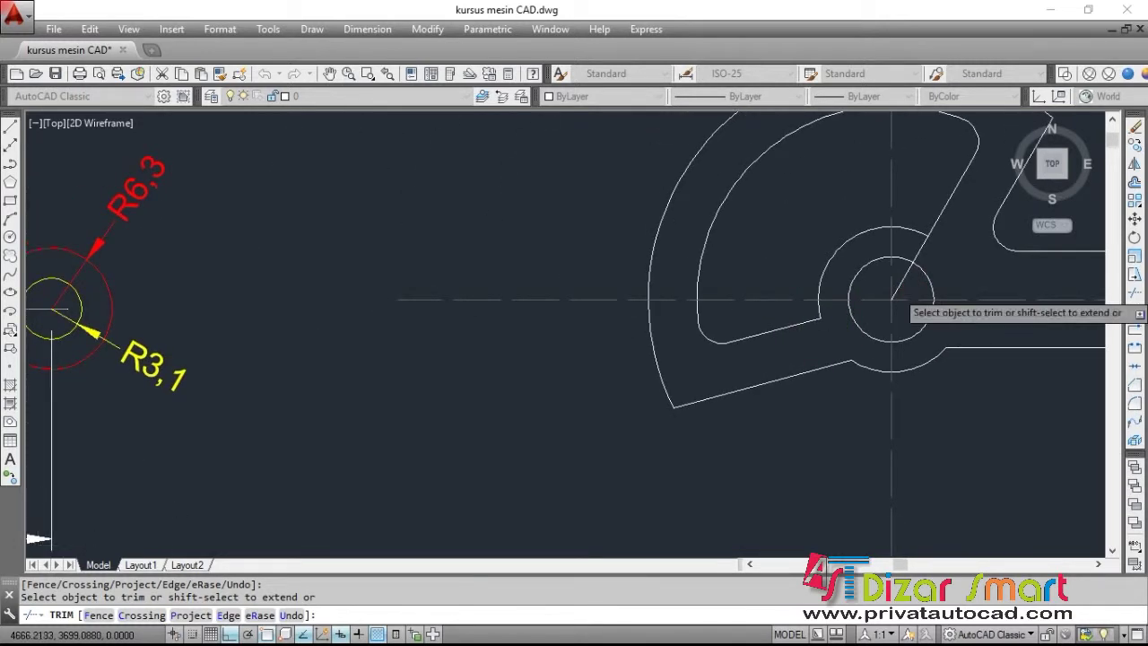
pyautogui.scroll(6, 874, 278)
pyautogui.scroll(-4, 897, 251)
pyautogui.moveTo(925, 231)
pyautogui.mouseDown(button='middle')
pyautogui.moveTo(922, 294)
pyautogui.moveTo(885, 311)
pyautogui.mouseUp(button='middle')
pyautogui.press('Escape')
pyautogui.scroll(-5, 910, 260)
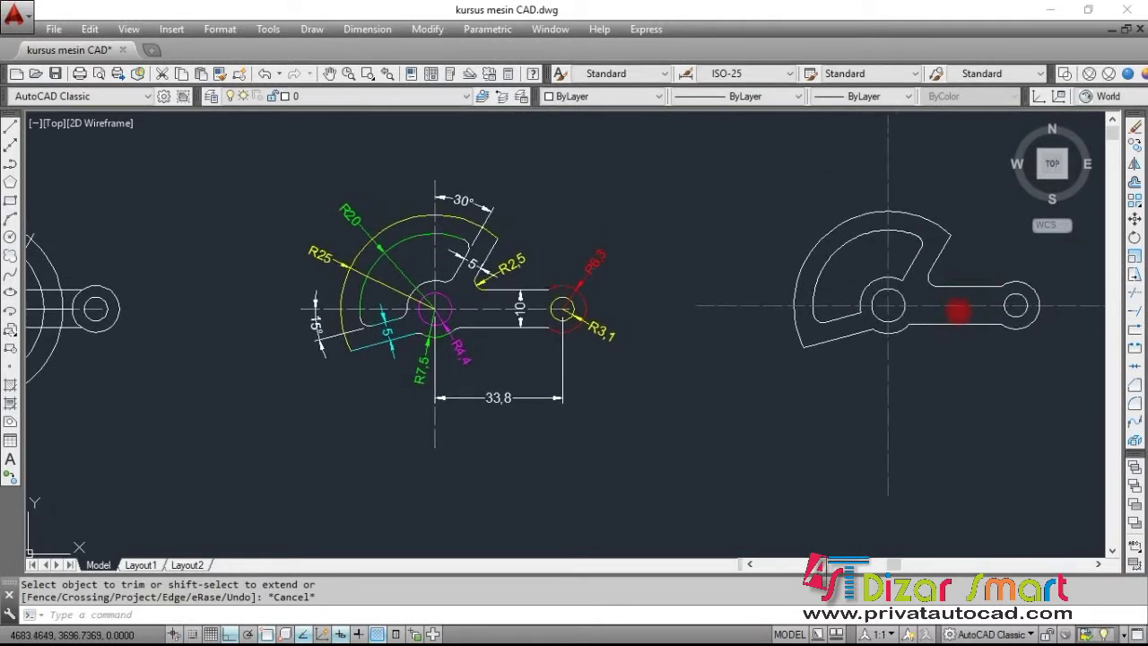
pyautogui.scroll(4, 924, 280)
pyautogui.scroll(4, 883, 285)
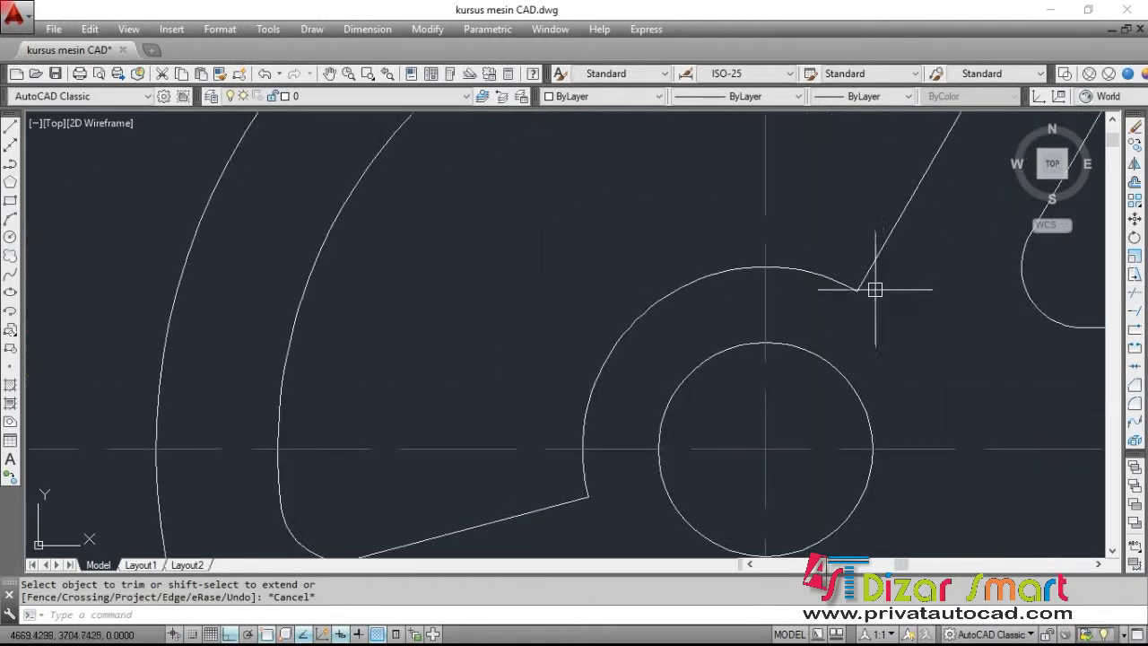
pyautogui.write('f')
# Fillet the angled line to the hub arc and the next corner at radius 2.5
pyautogui.press('Return')
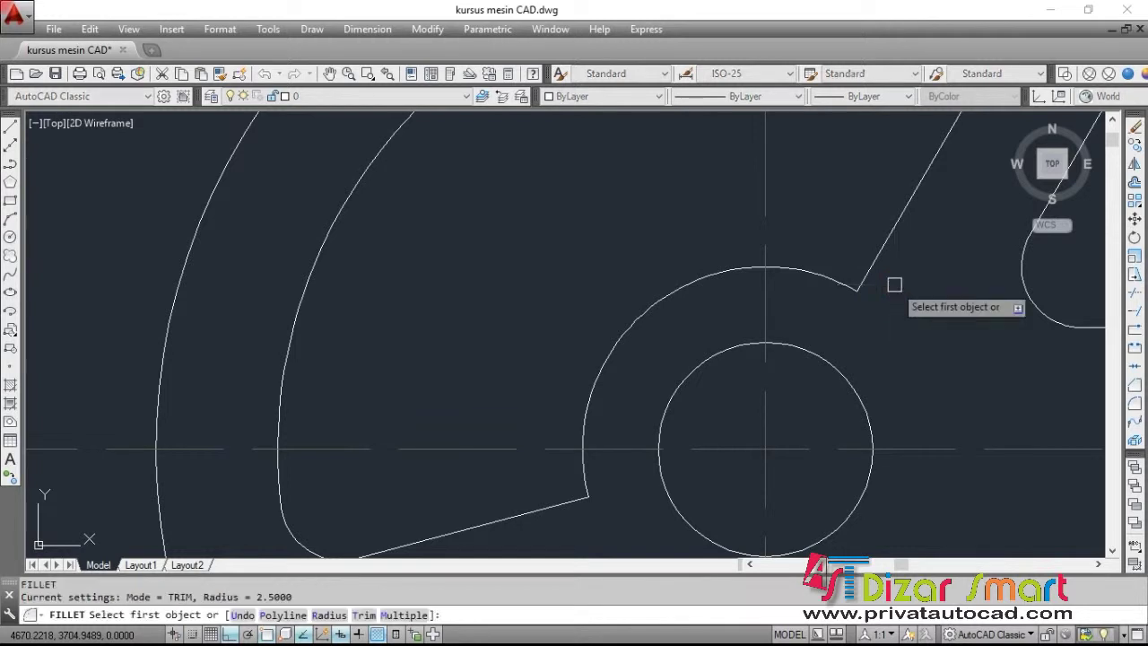
pyautogui.click(874, 255)
pyautogui.click(822, 274)
pyautogui.moveTo(673, 361); pyautogui.dragTo(712, 317, button='middle')
pyautogui.press('Return')
pyautogui.click(673, 401)
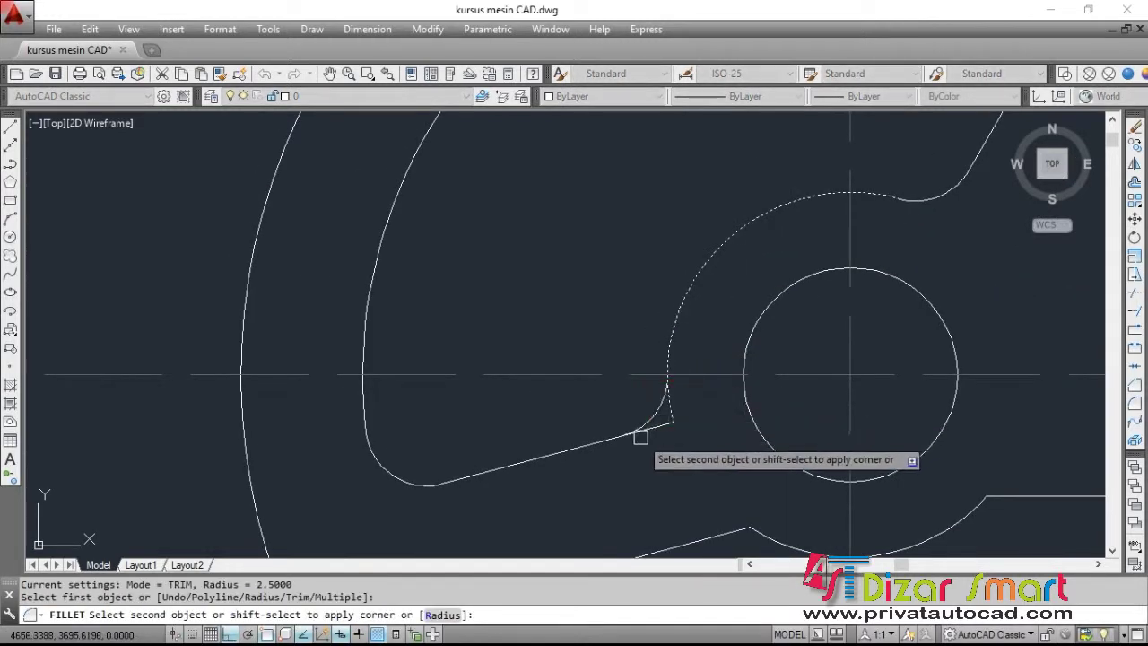
pyautogui.scroll(-3, 640, 435)
pyautogui.scroll(3, 724, 320)
pyautogui.click(724, 320)
# Fillet the remaining two arm-to-hub joints at radius 2.5
pyautogui.press('Return')
pyautogui.click(684, 327)
pyautogui.click(744, 324)
pyautogui.scroll(2, 798, 320)
pyautogui.press('Return')
pyautogui.click(774, 305)
pyautogui.click(820, 289)
pyautogui.scroll(-3, 811, 320)
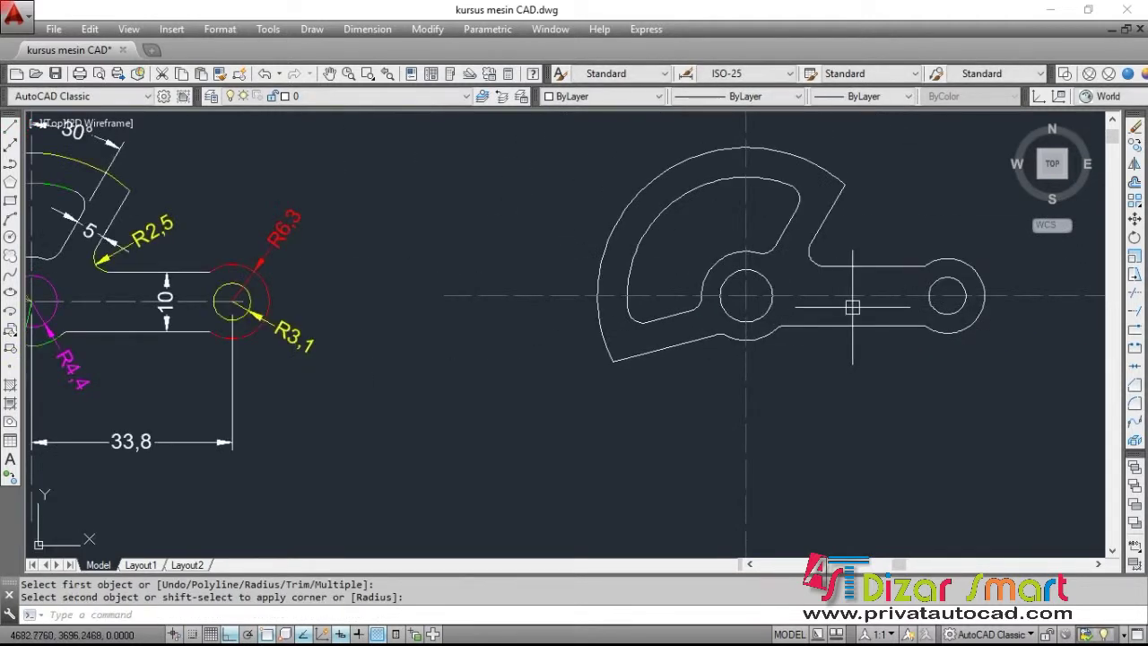
pyautogui.scroll(-2, 843, 318)
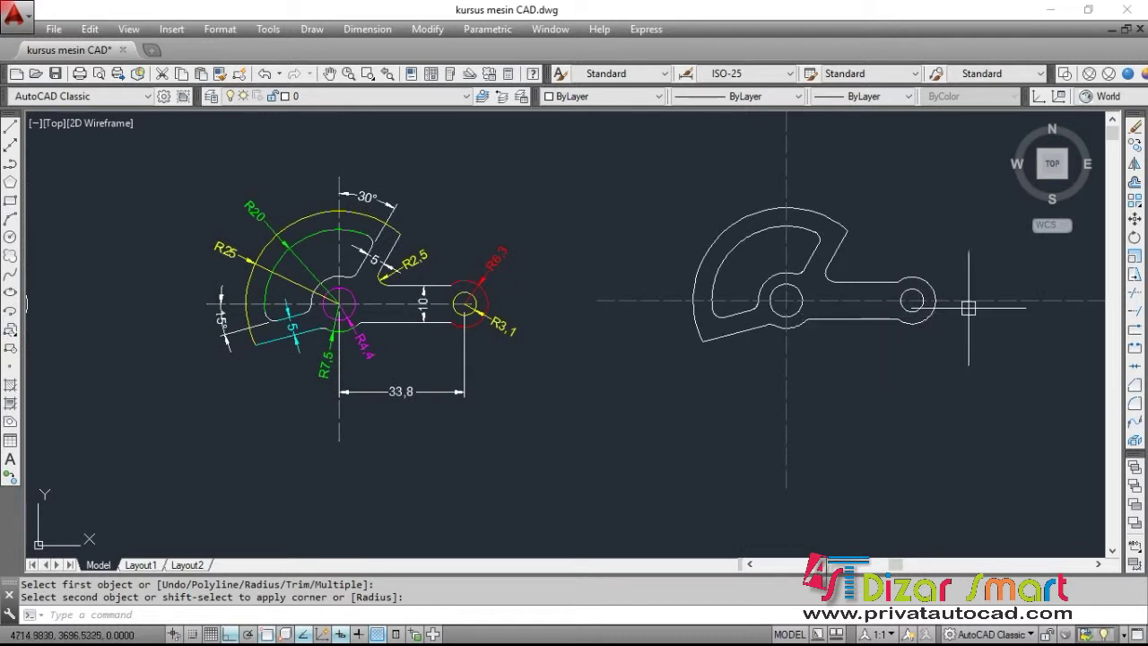
pyautogui.scroll(1, 953, 285)
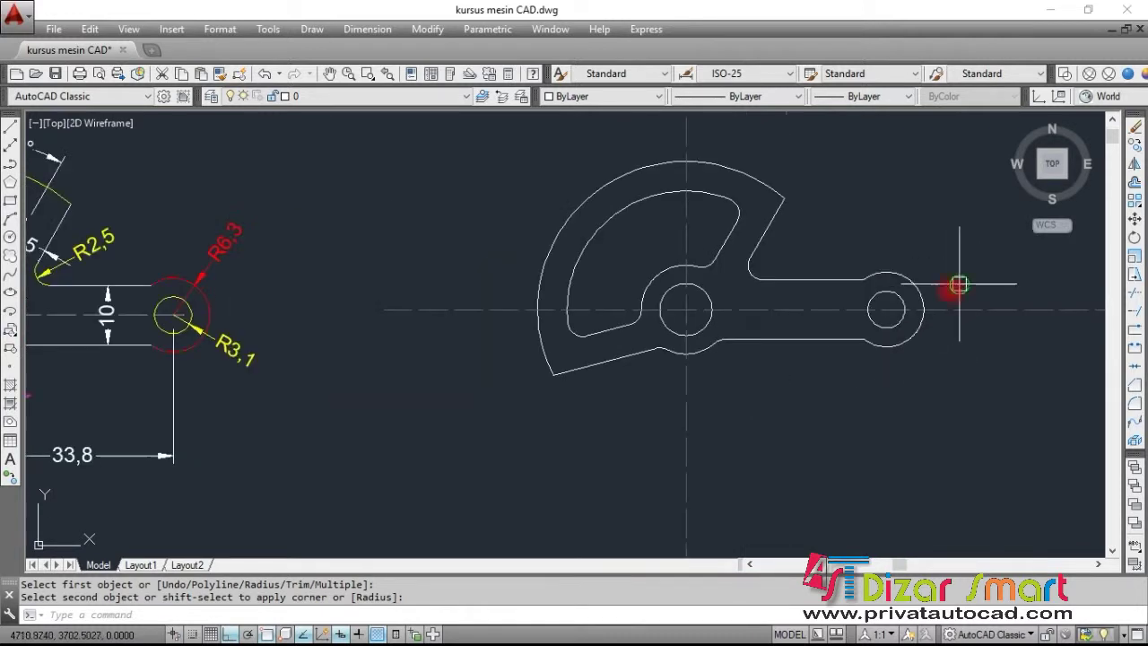
pyautogui.scroll(1, 896, 287)
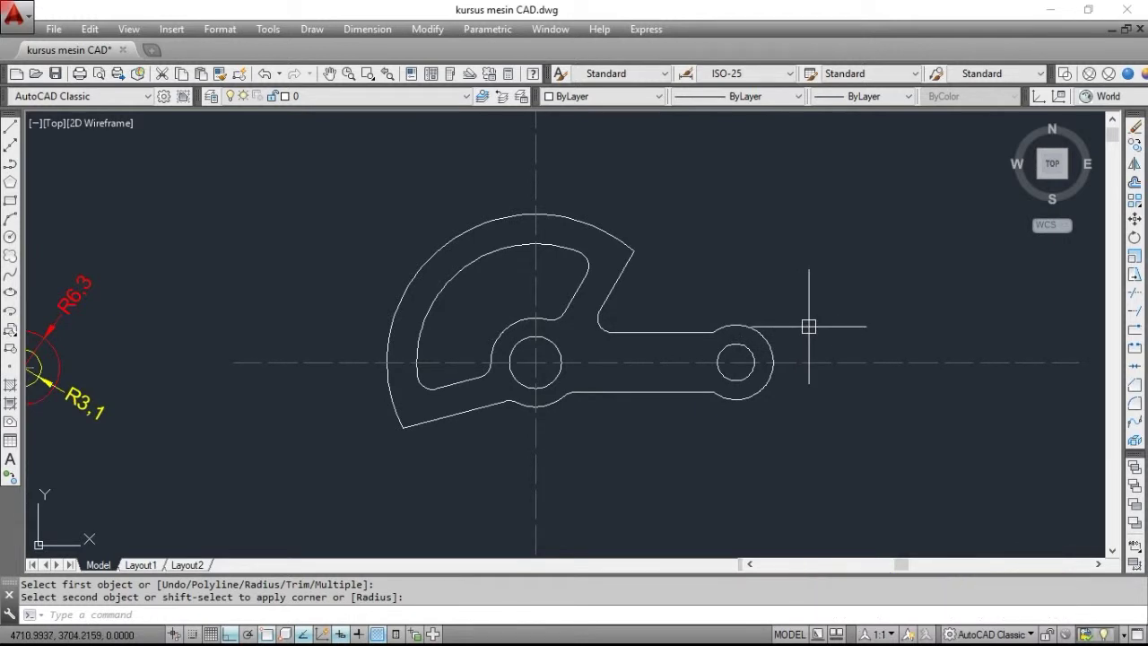
pyautogui.moveTo(758, 287); pyautogui.dragTo(744, 290, button='middle')
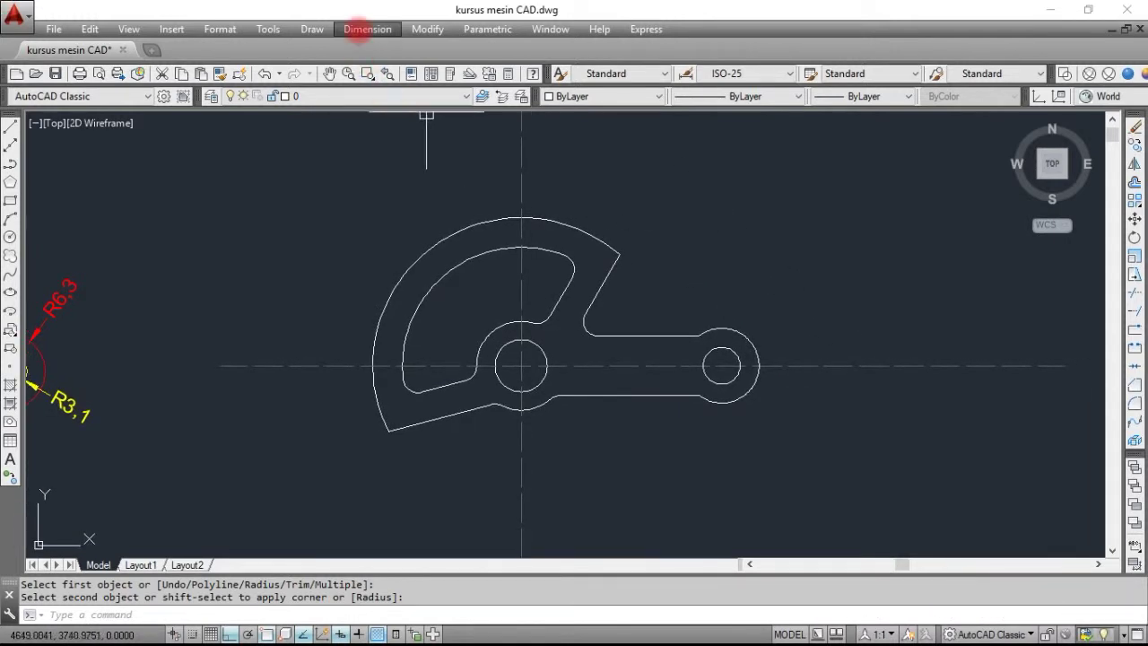
# Open the Dimension menu from the menu bar
pyautogui.click(367, 28)
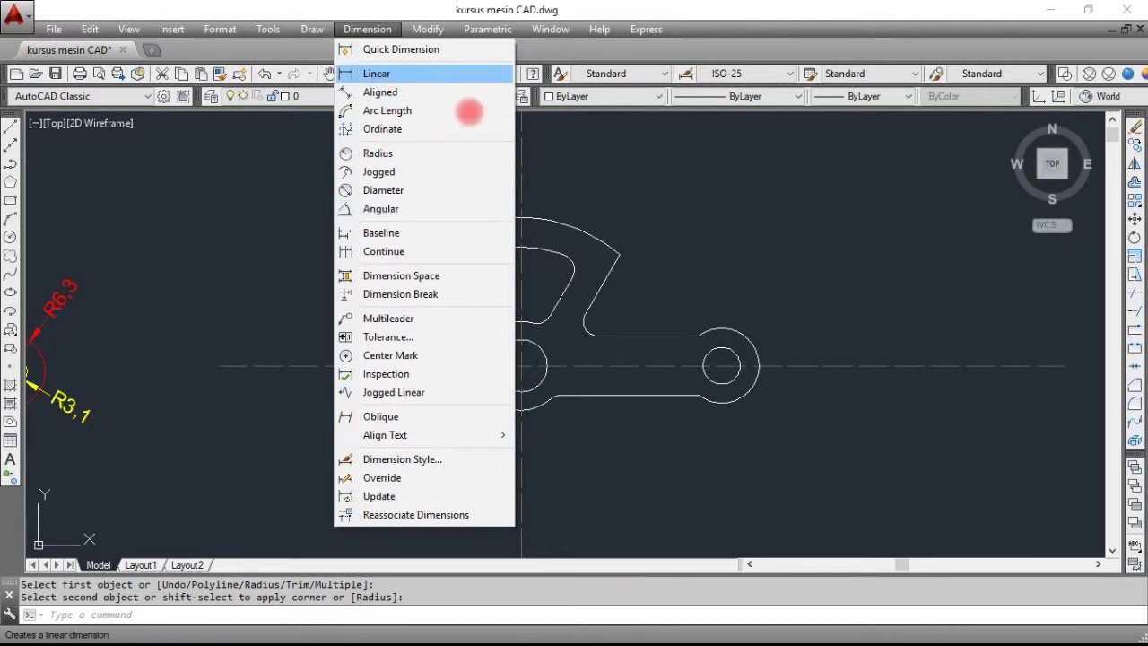
# Dismiss the Dimension menu and frame the circle layout, reference and lever together
pyautogui.click(791, 214)
pyautogui.scroll(-2, 930, 358)
pyautogui.click(859, 257)
pyautogui.click(974, 390)
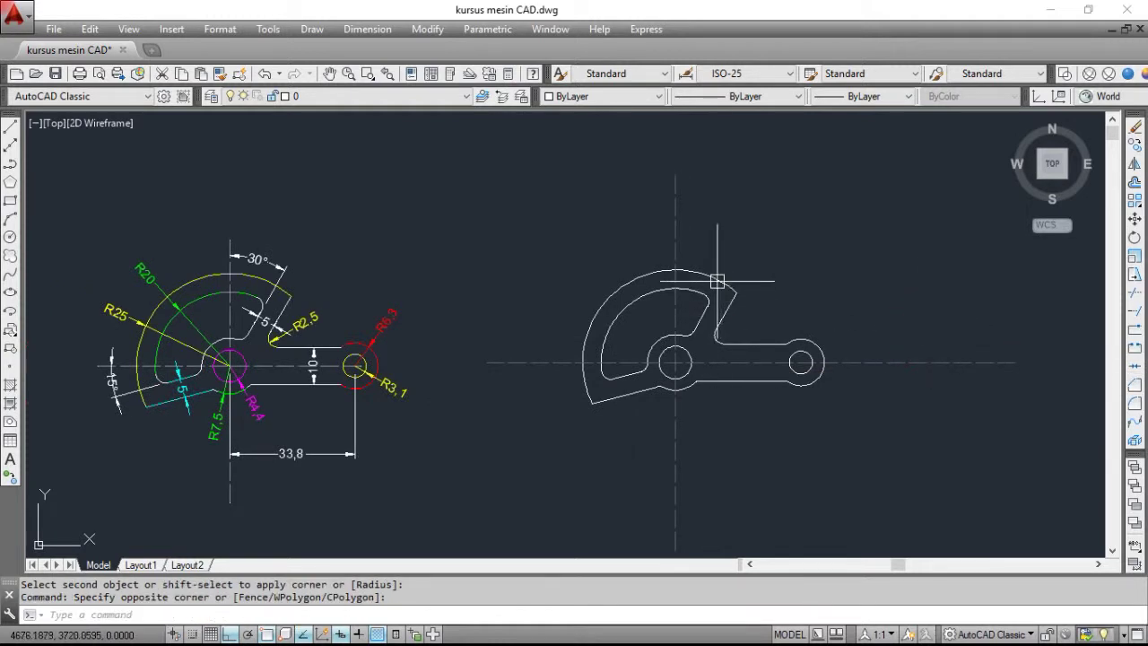
pyautogui.scroll(-2, 718, 278)
pyautogui.moveTo(535, 261); pyautogui.dragTo(714, 253, button='middle')
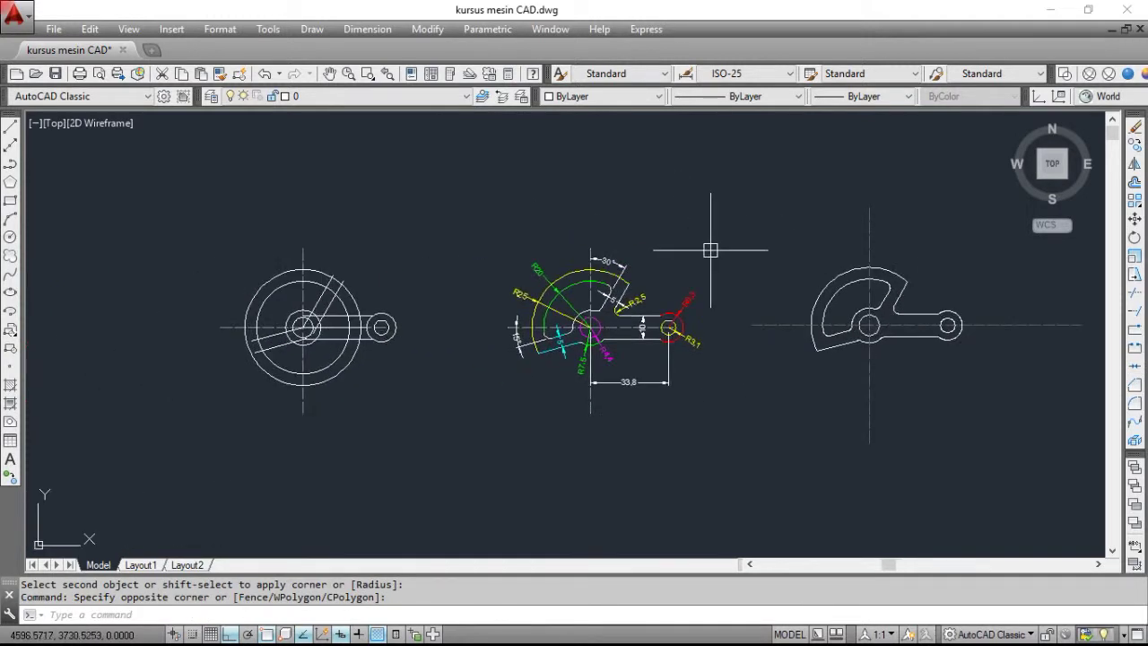